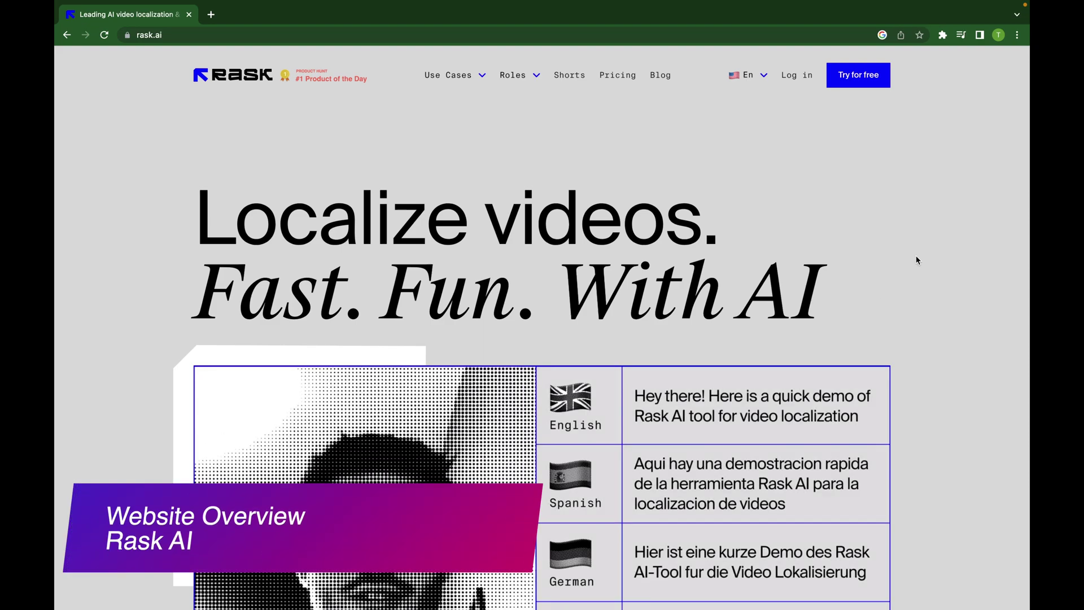
# - Play the homepage demo video with its multilingual captions and pause it at 0:17
pyautogui.moveTo(836, 289); pyautogui.dragTo(175, 194)
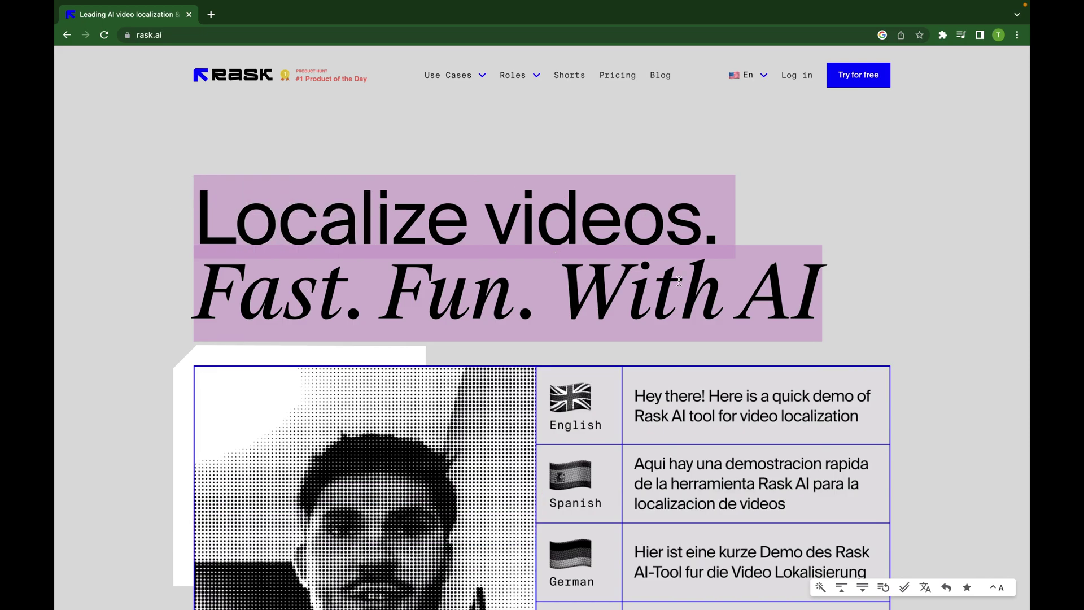
pyautogui.click(930, 276)
pyautogui.scroll(-5, 955, 271)
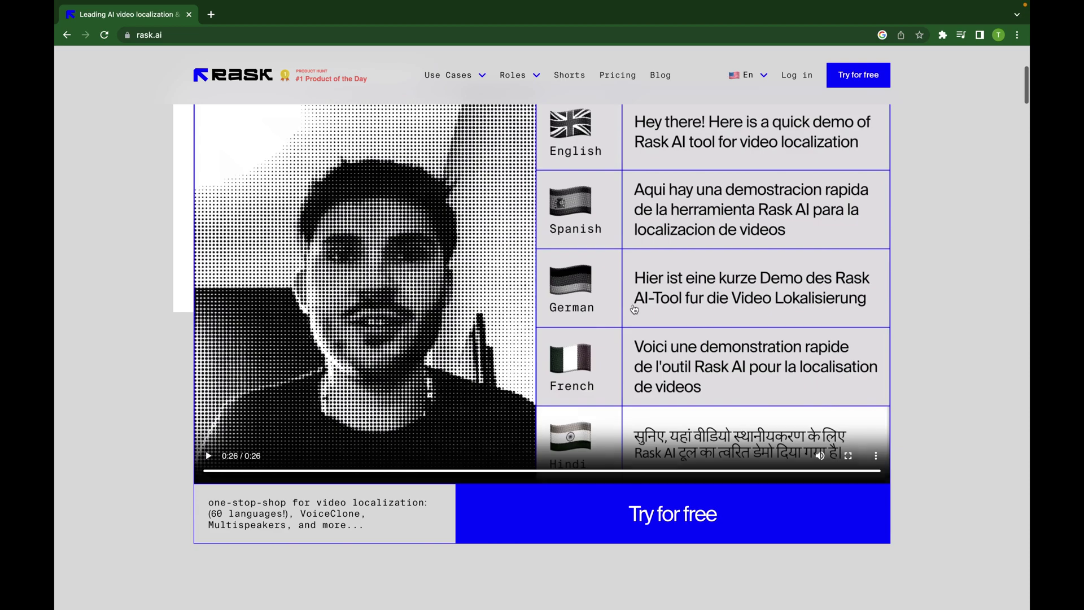
pyautogui.scroll(1, 626, 316)
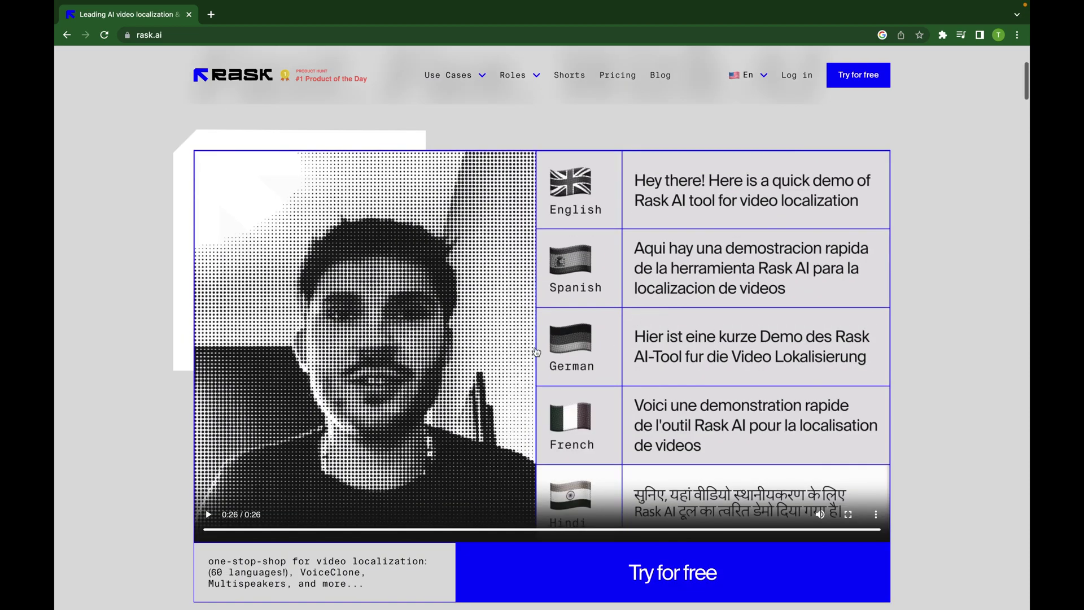
pyautogui.click(499, 359)
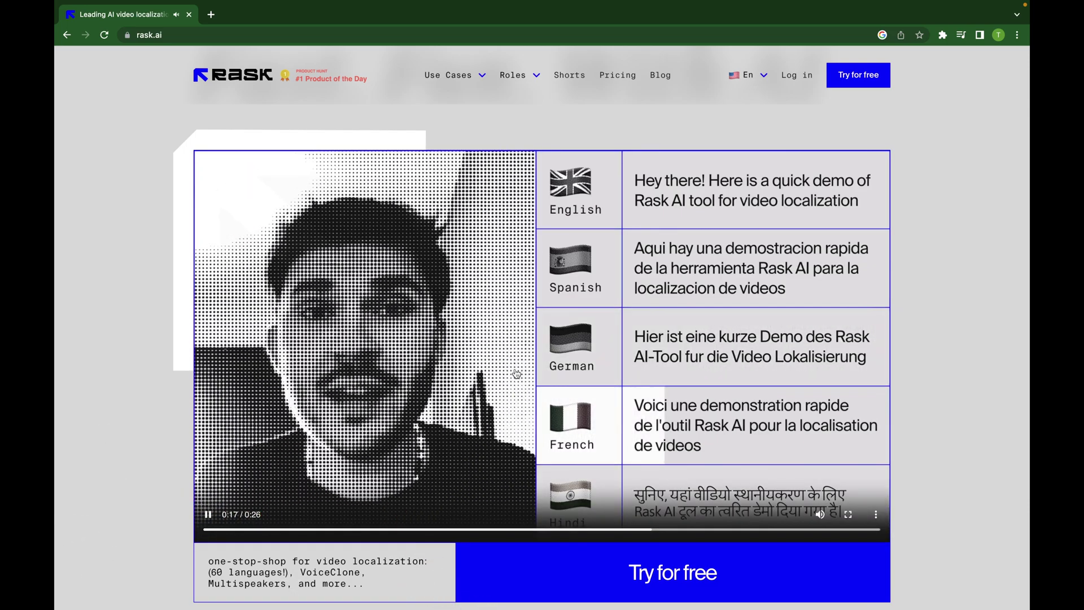
pyautogui.click(657, 217)
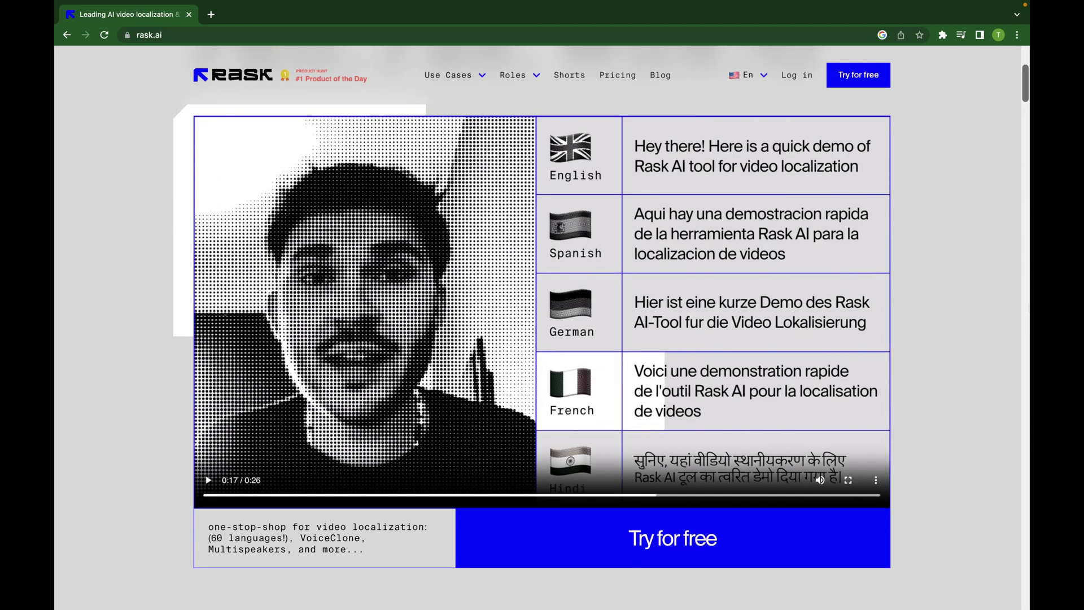
# - Scroll to the Translate & Dub videos section and highlight its heading
pyautogui.scroll(-2, 960, 338)
pyautogui.scroll(-5, 960, 342)
pyautogui.scroll(-4, 960, 341)
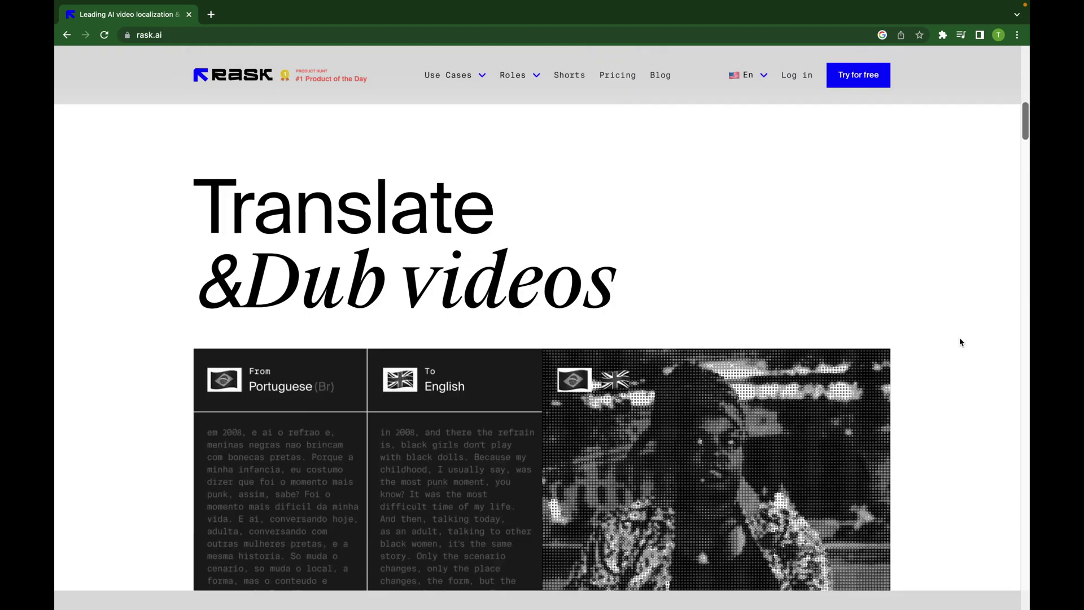
pyautogui.scroll(-3, 960, 342)
pyautogui.scroll(2, 960, 341)
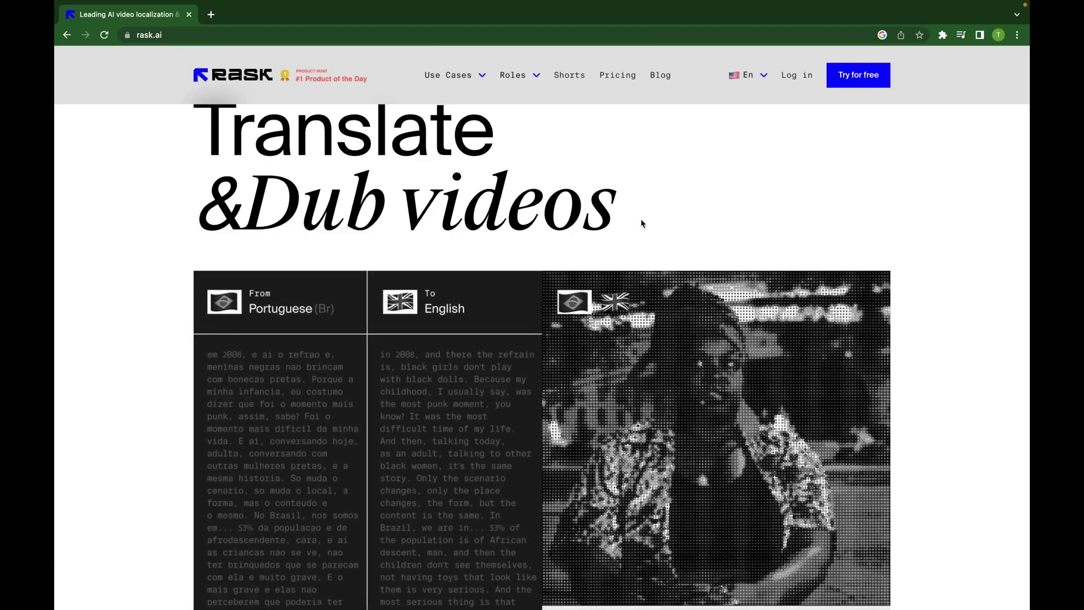
pyautogui.moveTo(639, 219); pyautogui.dragTo(350, 122)
pyautogui.click(55, 257)
# - Play the Portuguese-to-English dubbing example and pause it at 0:19
pyautogui.scroll(-3, 55, 256)
pyautogui.scroll(-2, 55, 256)
pyautogui.scroll(3, 65, 232)
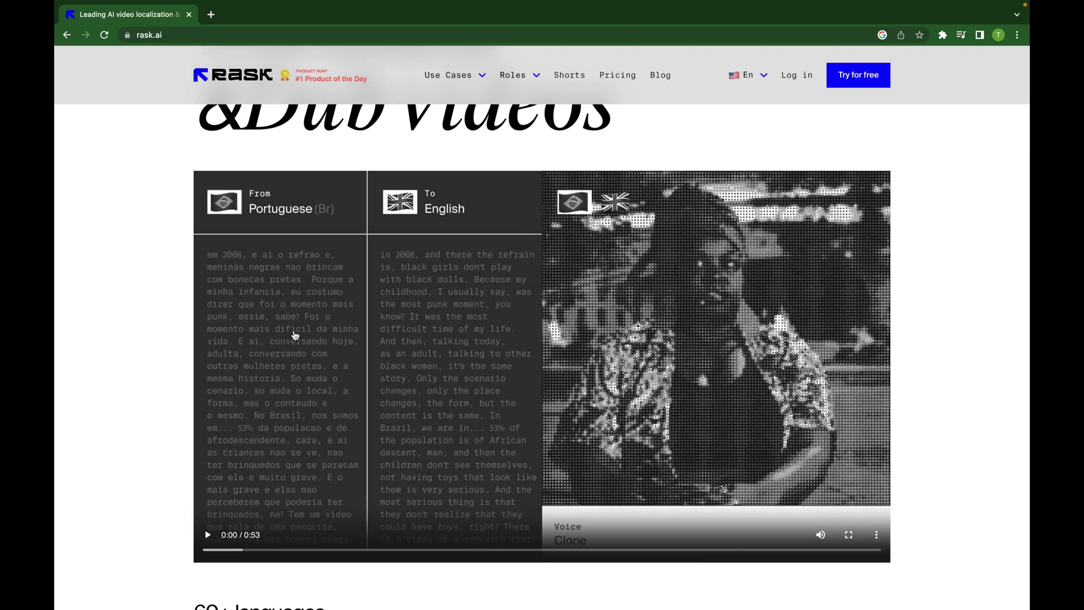
pyautogui.click(294, 335)
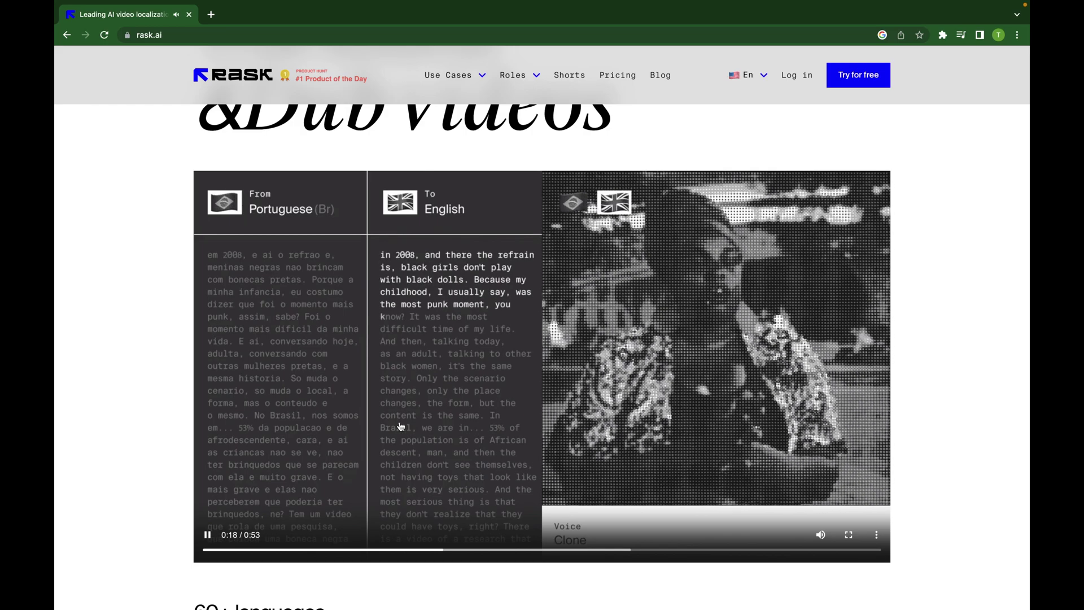
pyautogui.click(401, 426)
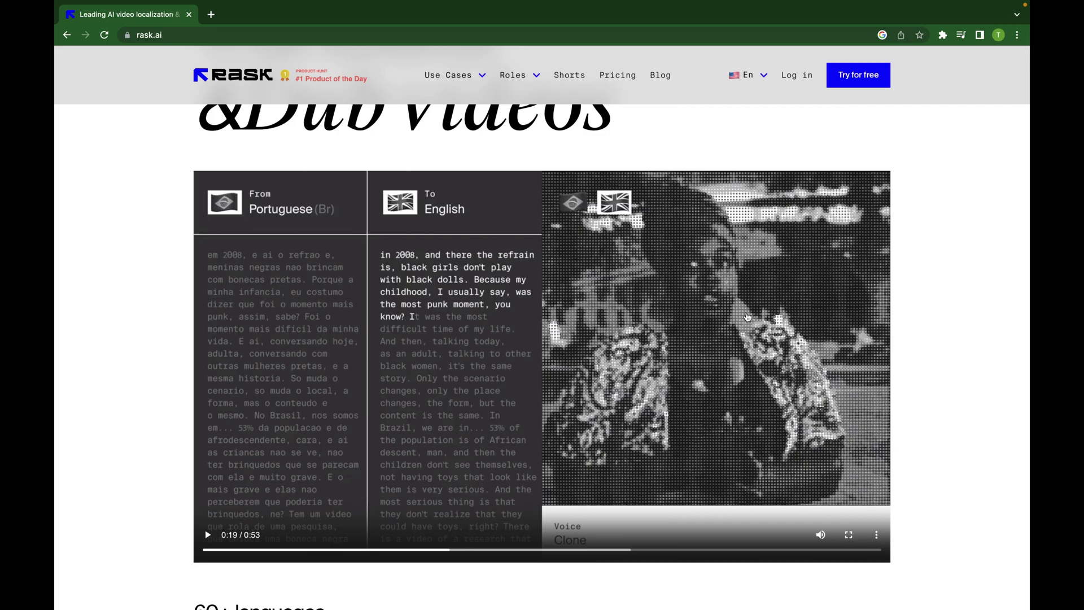
# - Scroll down to the New features soon section and highlight its heading
pyautogui.scroll(-3, 985, 358)
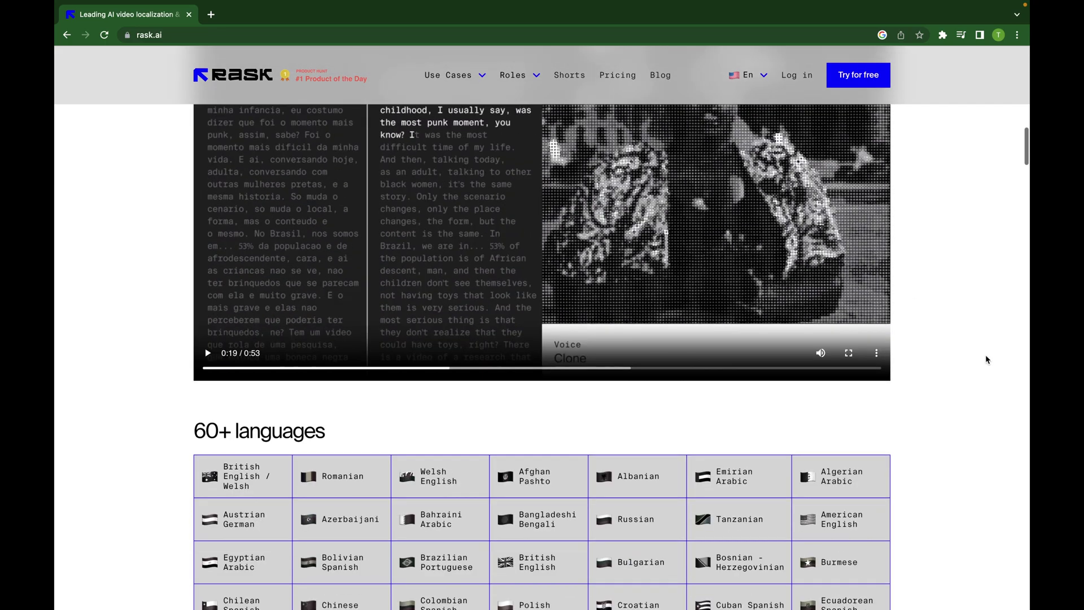
pyautogui.scroll(-7, 985, 358)
pyautogui.scroll(-3, 986, 359)
pyautogui.scroll(-8, 986, 360)
pyautogui.scroll(-5, 986, 359)
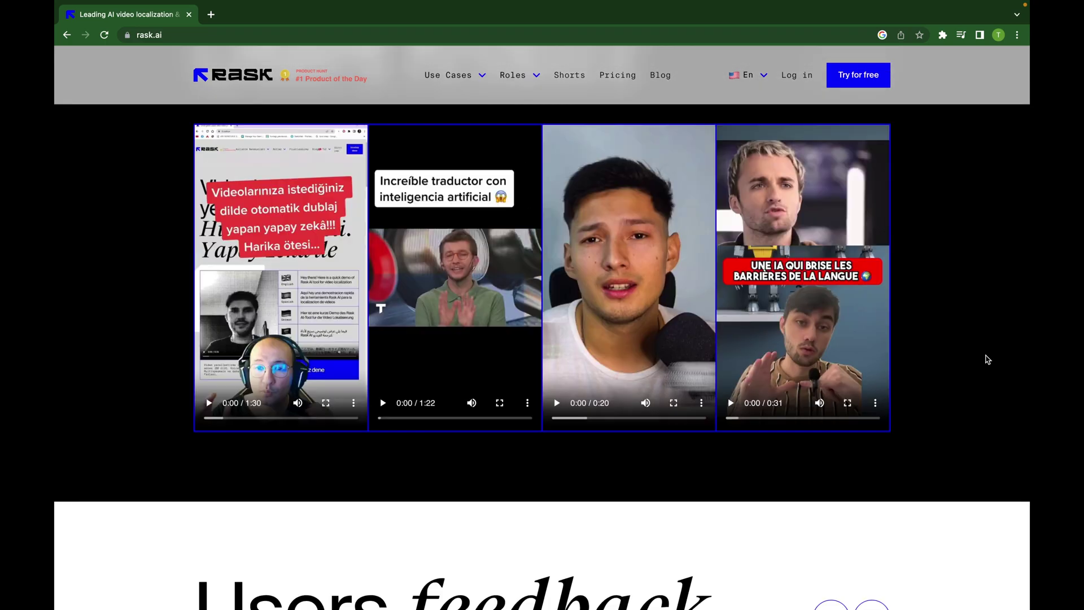
pyautogui.scroll(-5, 986, 359)
pyautogui.scroll(-5, 986, 359)
pyautogui.scroll(-9, 986, 360)
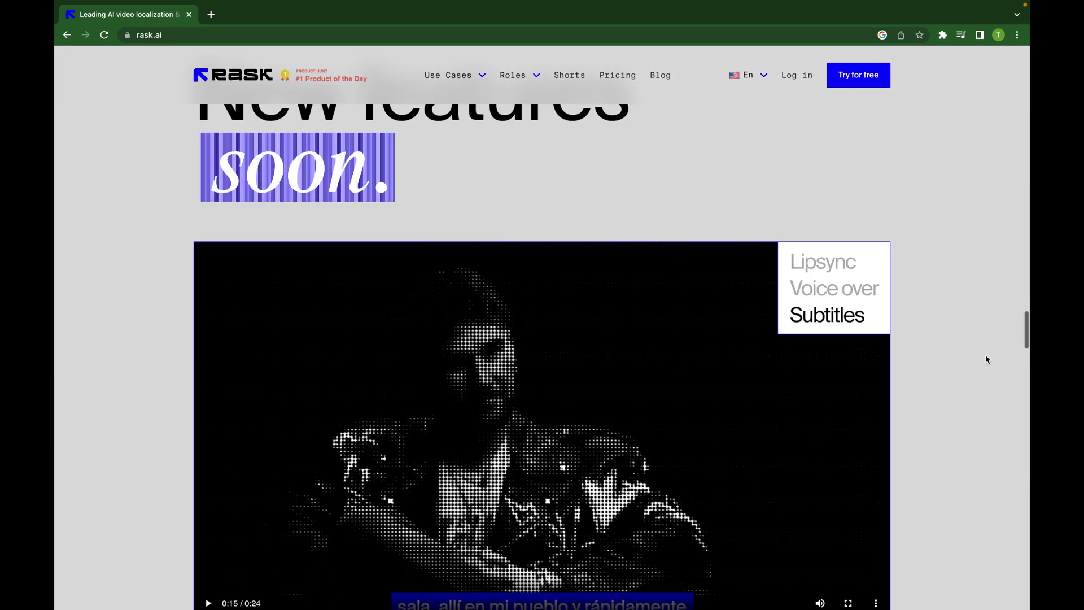
pyautogui.scroll(1, 788, 315)
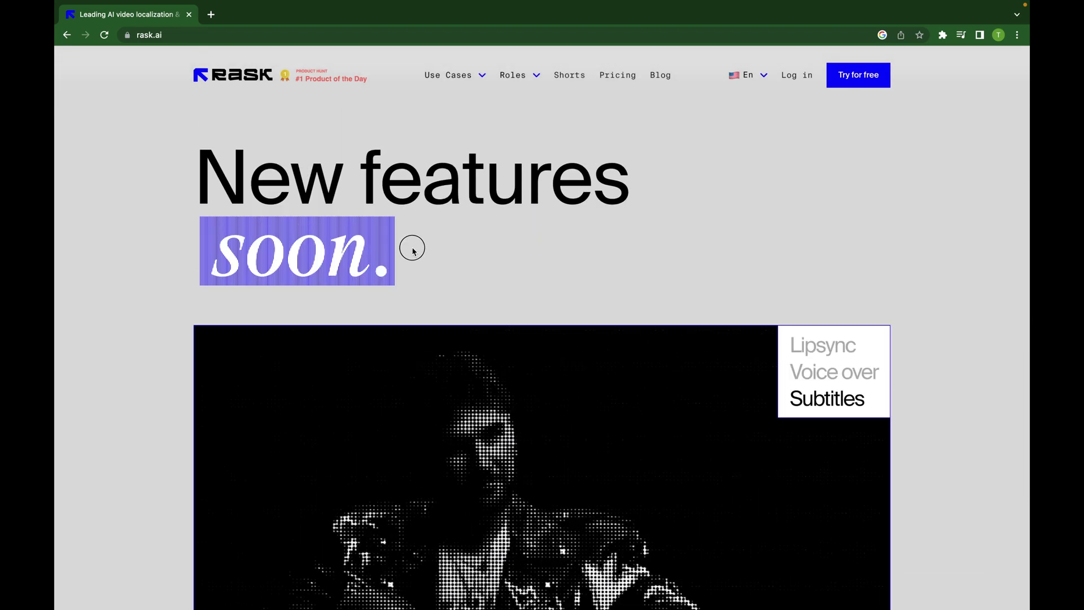
pyautogui.moveTo(412, 246)
pyautogui.mouseDown()
pyautogui.moveTo(220, 190)
pyautogui.moveTo(196, 169)
pyautogui.mouseUp()
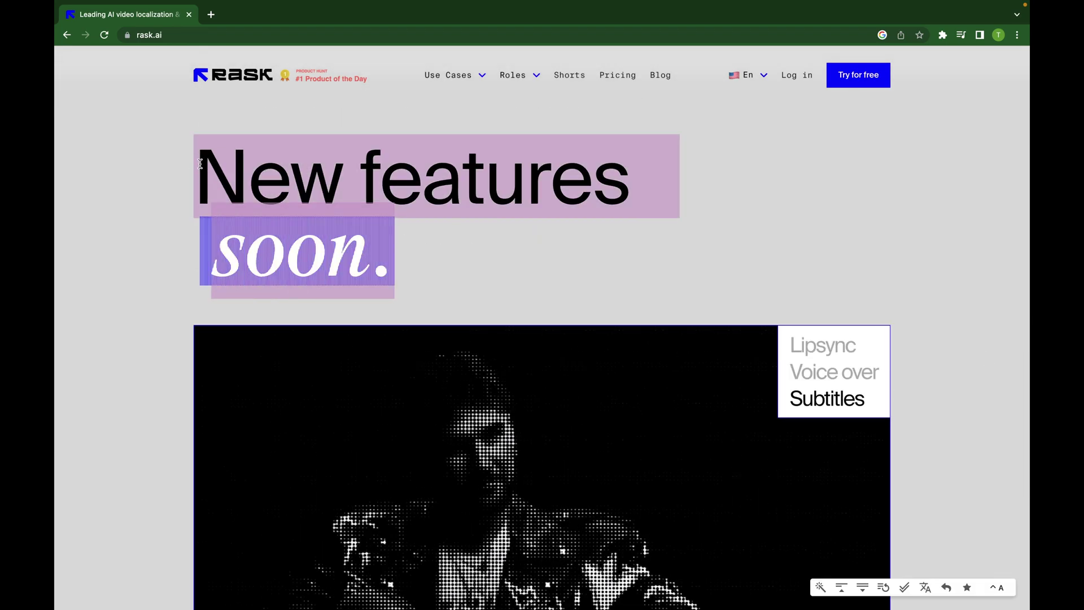
# - Switch the preview to Lipsync and play its example video partway
pyautogui.click(839, 350)
pyautogui.scroll(-4, 917, 293)
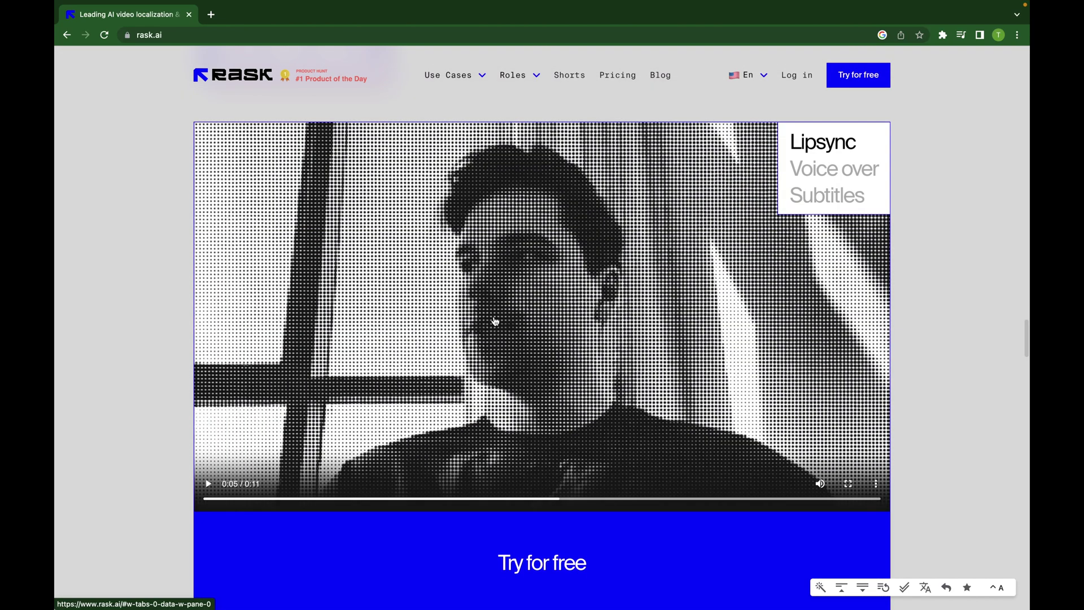
pyautogui.click(495, 320)
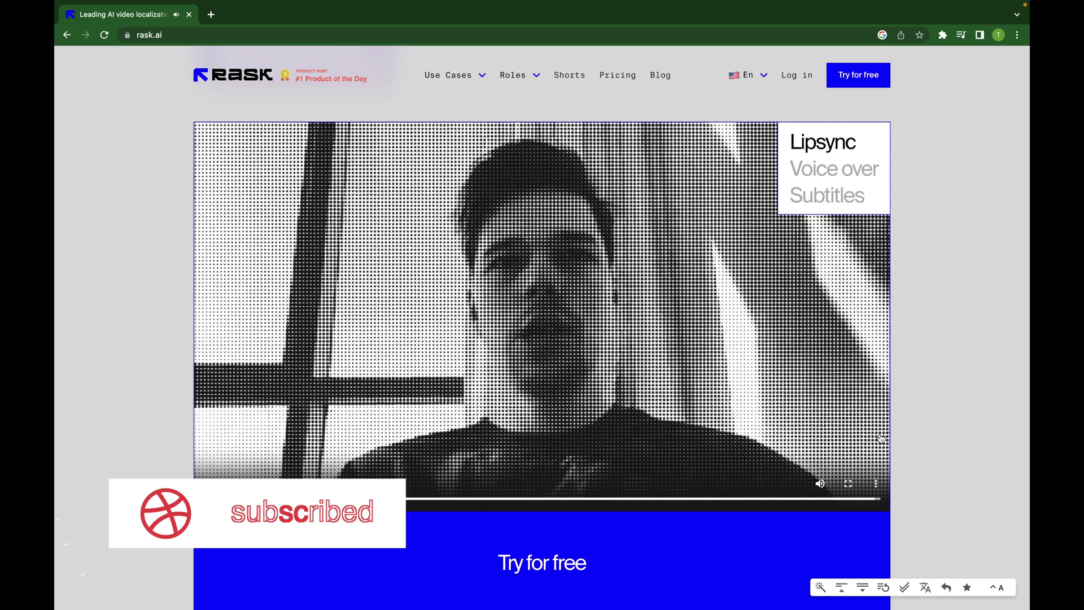
pyautogui.scroll(2, 932, 203)
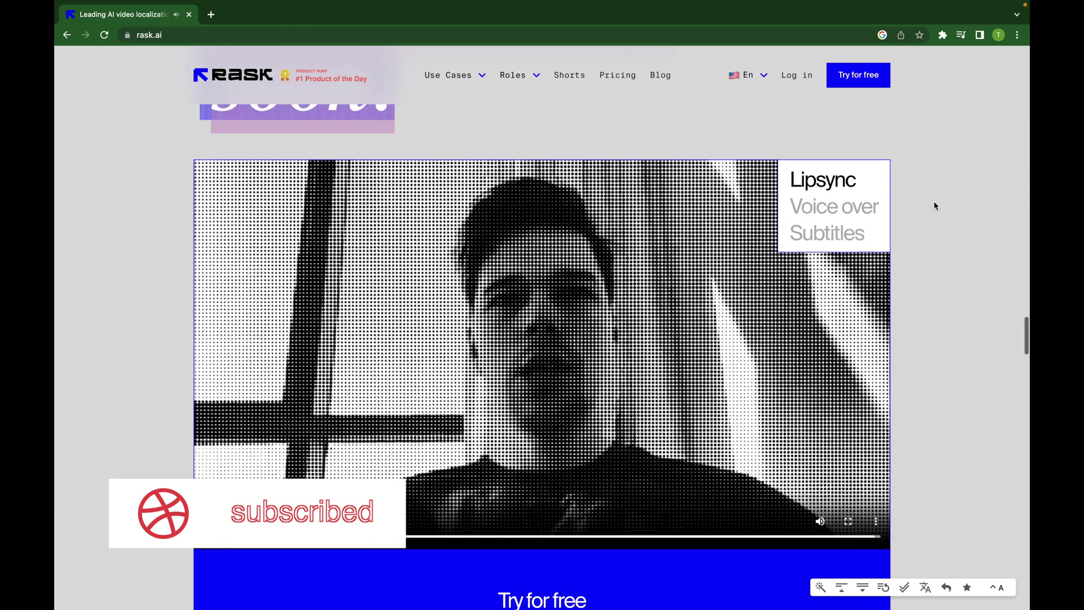
# - Briefly highlight the supported-language grid on the homepage, then clear the selection
pyautogui.scroll(-10, 1010, 367)
pyautogui.scroll(5, 994, 395)
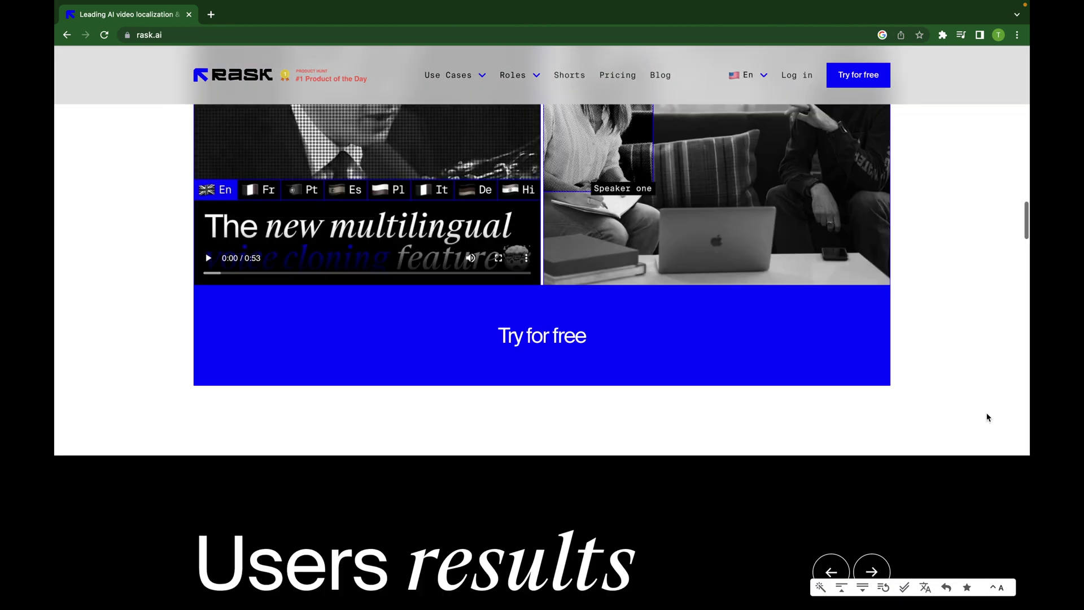
pyautogui.scroll(3, 984, 416)
pyautogui.scroll(4, 984, 406)
pyautogui.scroll(5, 986, 402)
pyautogui.scroll(-1, 986, 401)
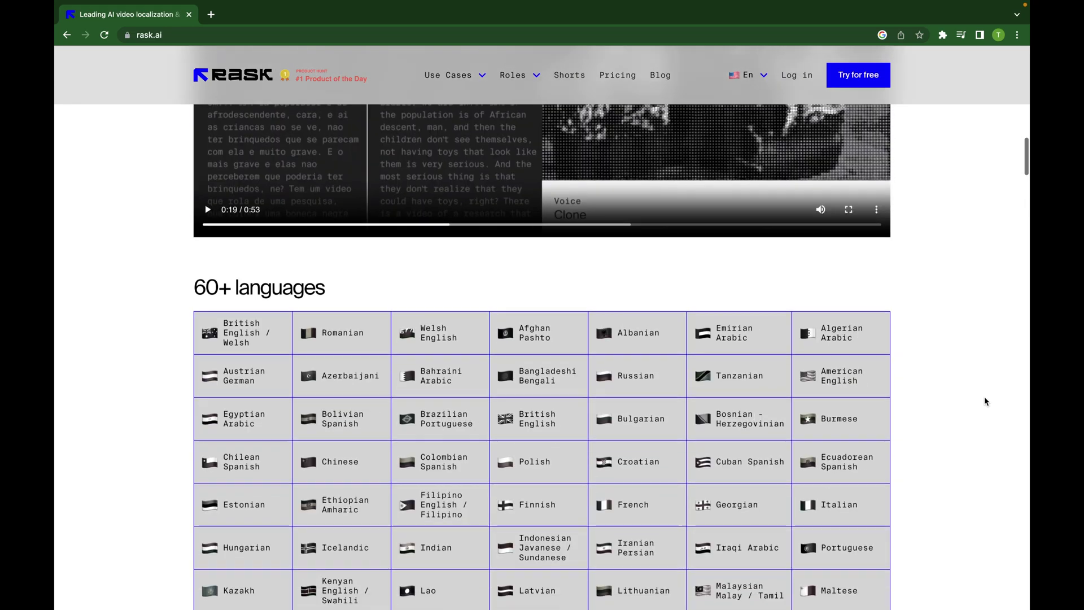
pyautogui.scroll(-6, 985, 401)
pyautogui.scroll(2, 986, 401)
pyautogui.scroll(1, 985, 401)
pyautogui.scroll(1, 985, 401)
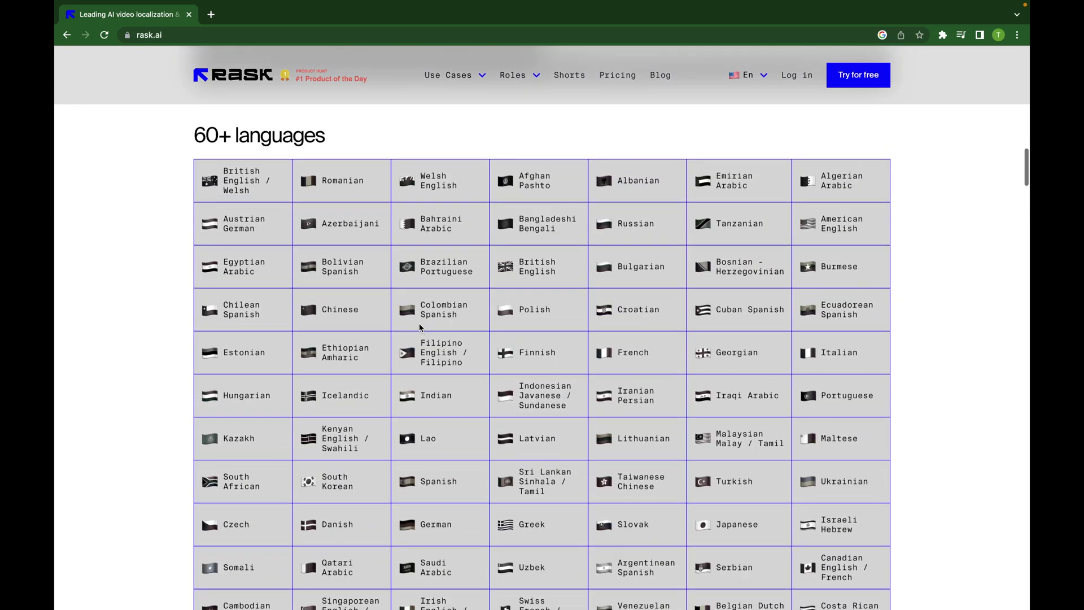
pyautogui.moveTo(210, 175); pyautogui.dragTo(702, 413)
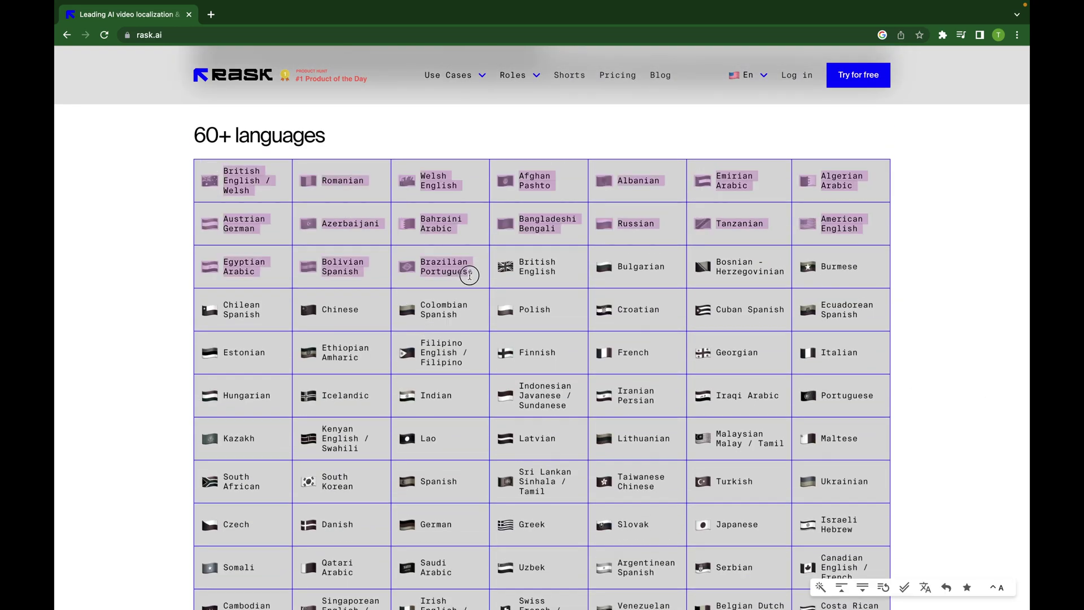
pyautogui.scroll(-3, 702, 413)
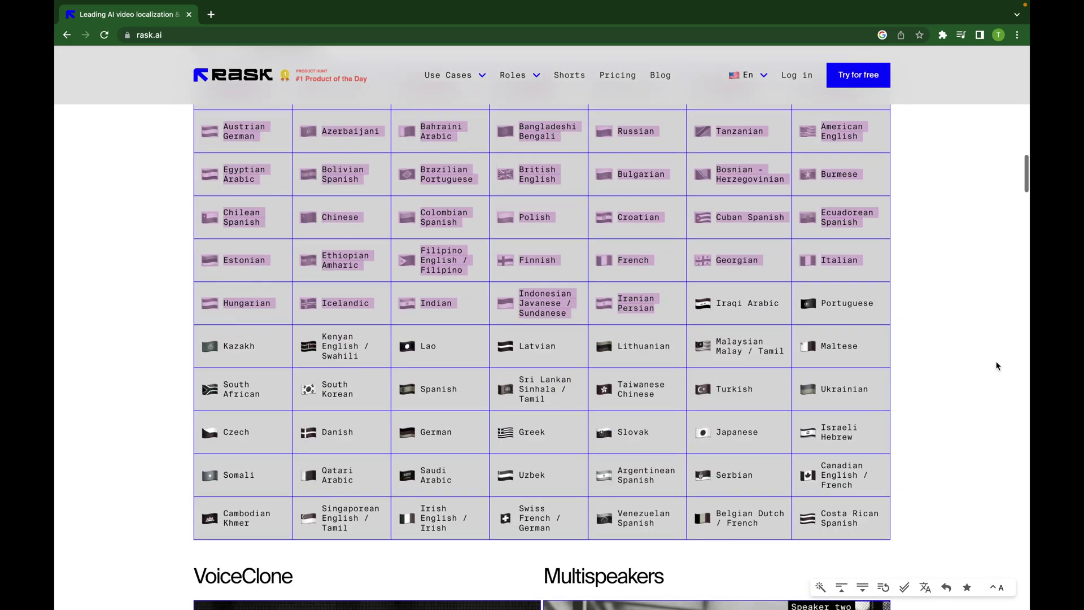
pyautogui.click(952, 364)
# - Scroll past the VoiceClone and Multispeakers demos to the Users feedback testimonials
pyautogui.scroll(-5, 804, 400)
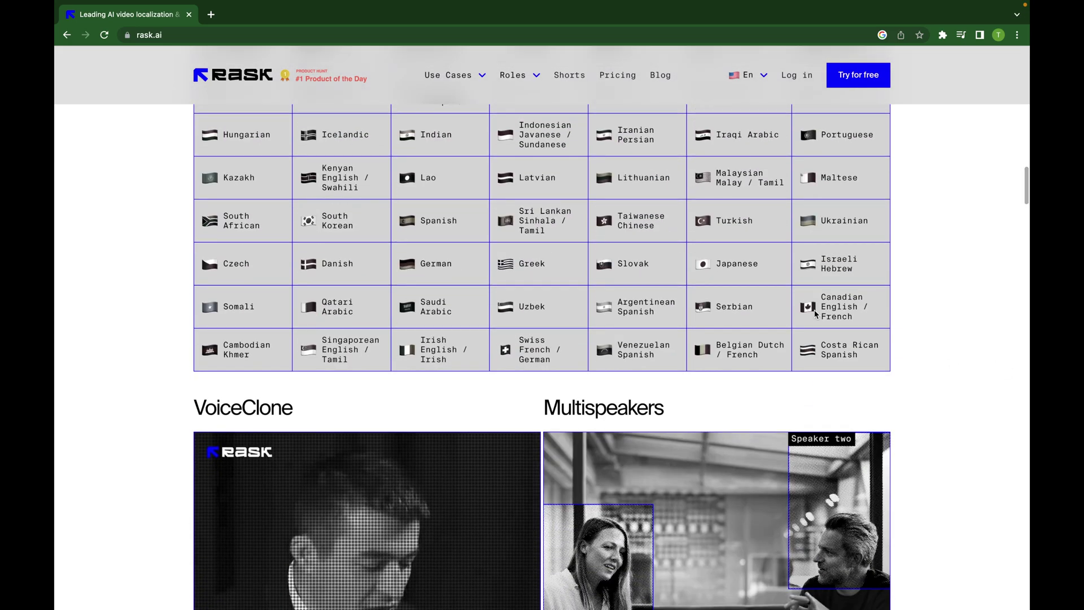
pyautogui.scroll(3, 734, 362)
pyautogui.scroll(2, 670, 317)
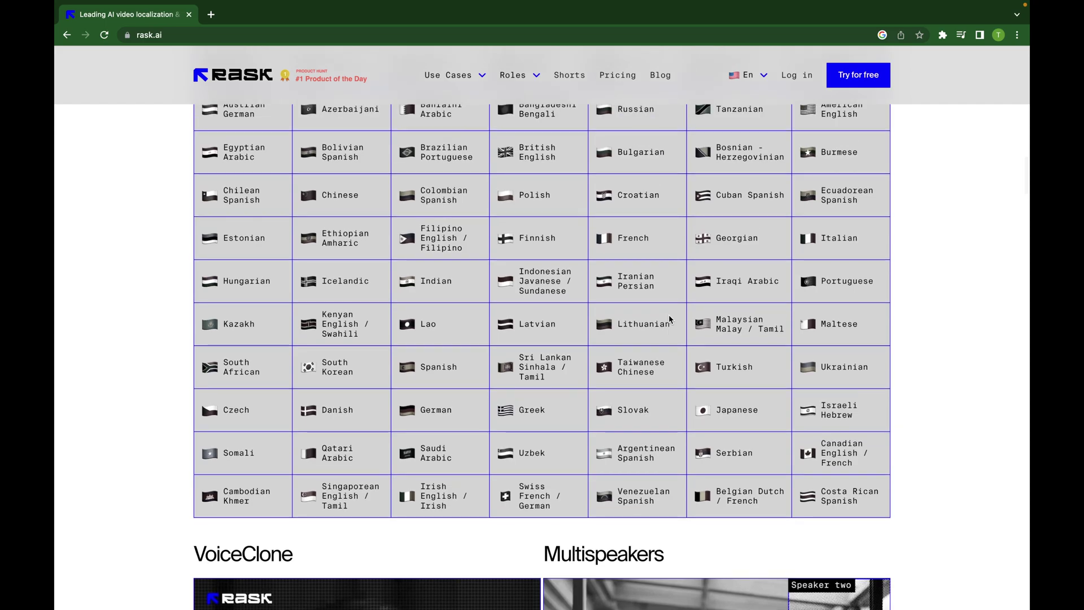
pyautogui.scroll(2, 405, 262)
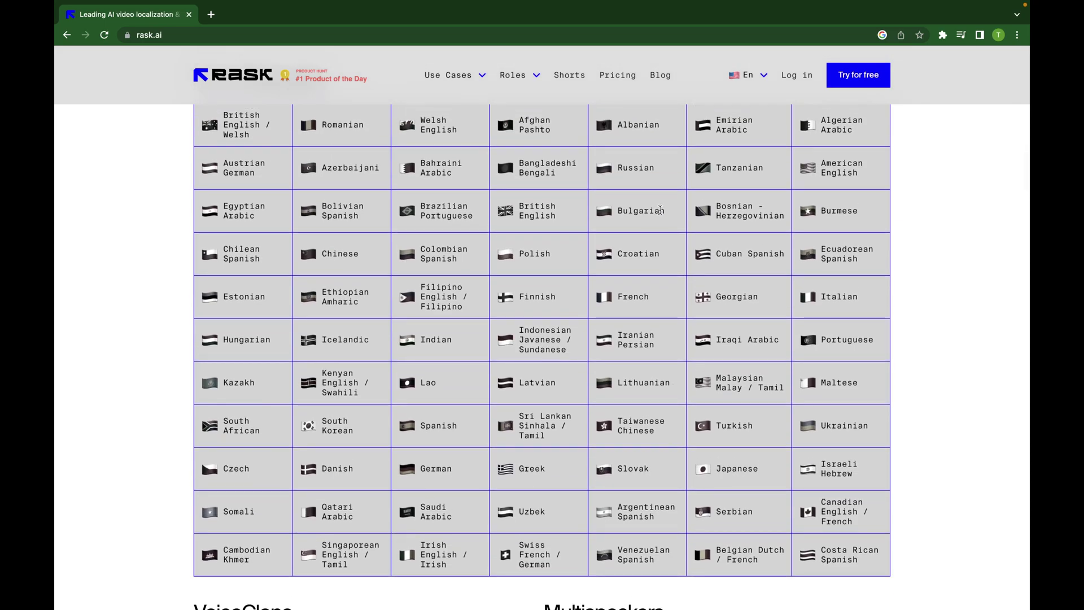
pyautogui.scroll(-4, 909, 365)
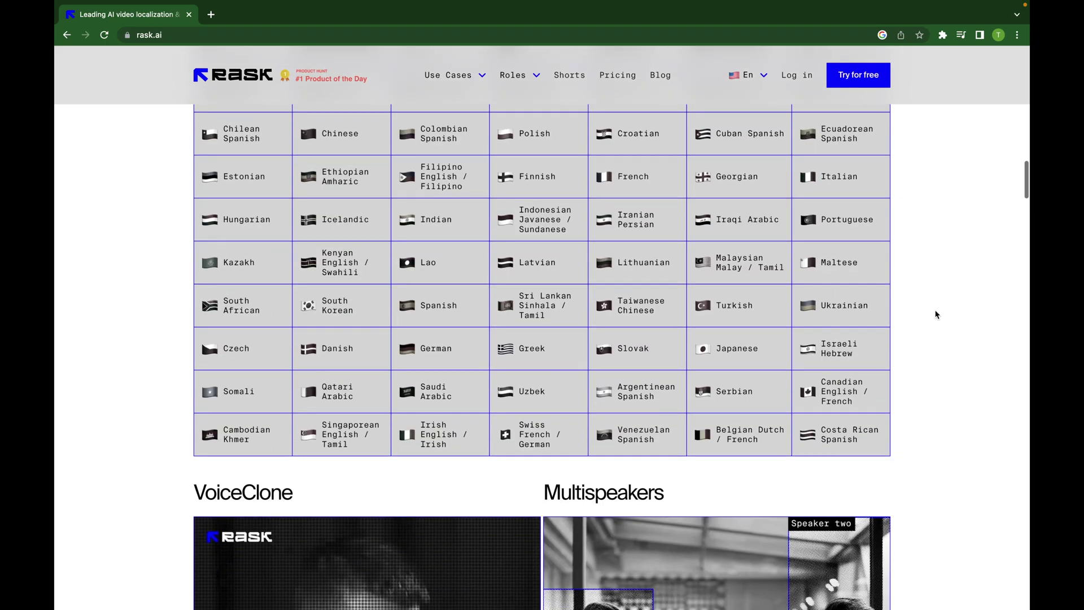
pyautogui.scroll(-6, 935, 314)
pyautogui.scroll(-5, 936, 314)
pyautogui.scroll(-1, 936, 315)
pyautogui.scroll(-2, 936, 314)
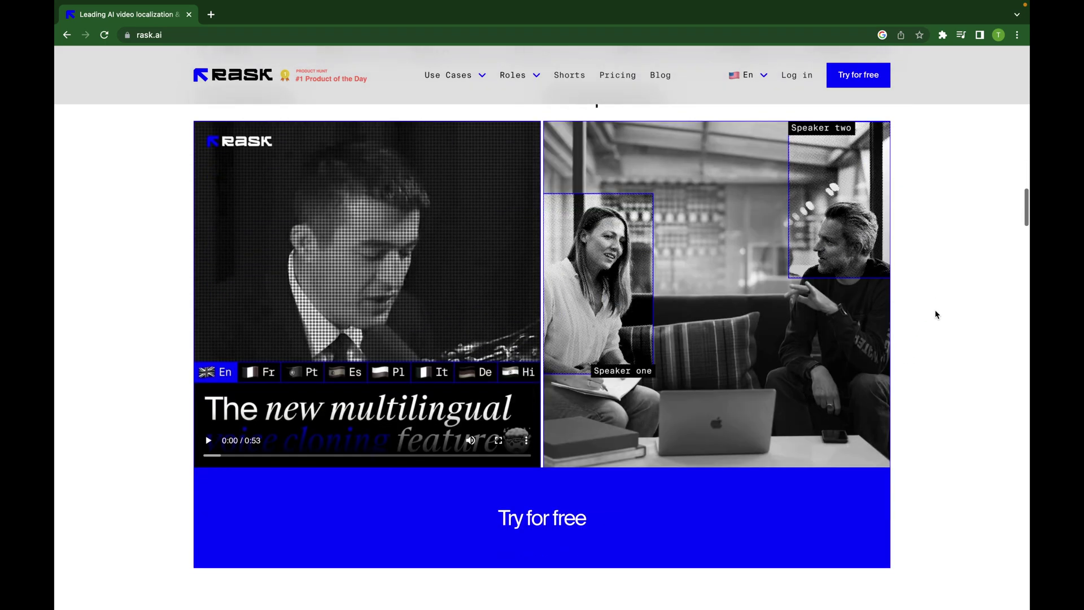
pyautogui.scroll(1, 935, 312)
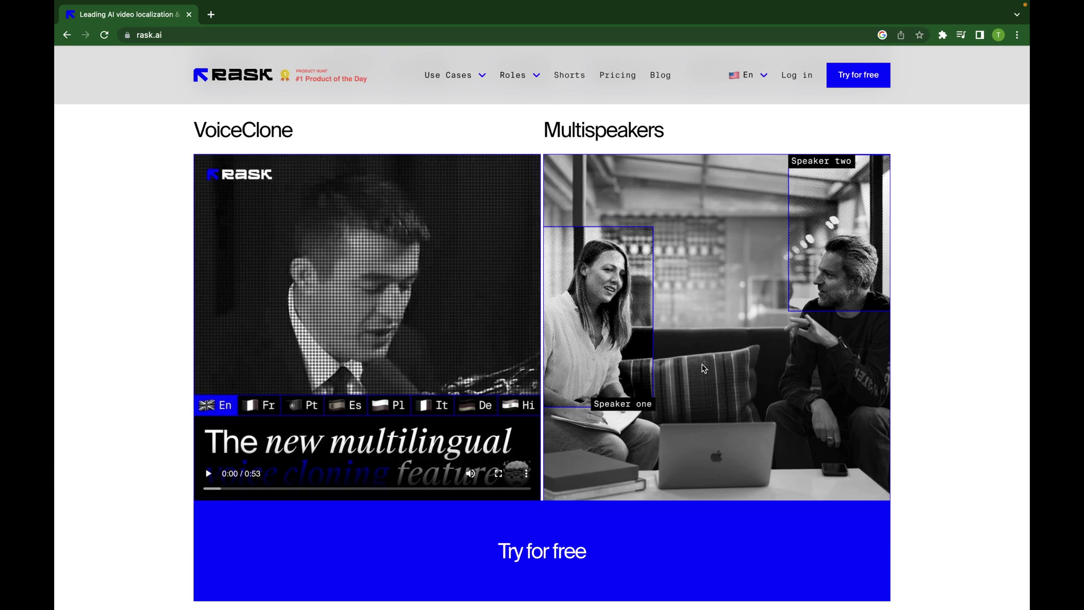
pyautogui.scroll(-2, 704, 369)
pyautogui.scroll(-9, 705, 368)
pyautogui.scroll(-8, 704, 368)
pyautogui.scroll(-5, 703, 369)
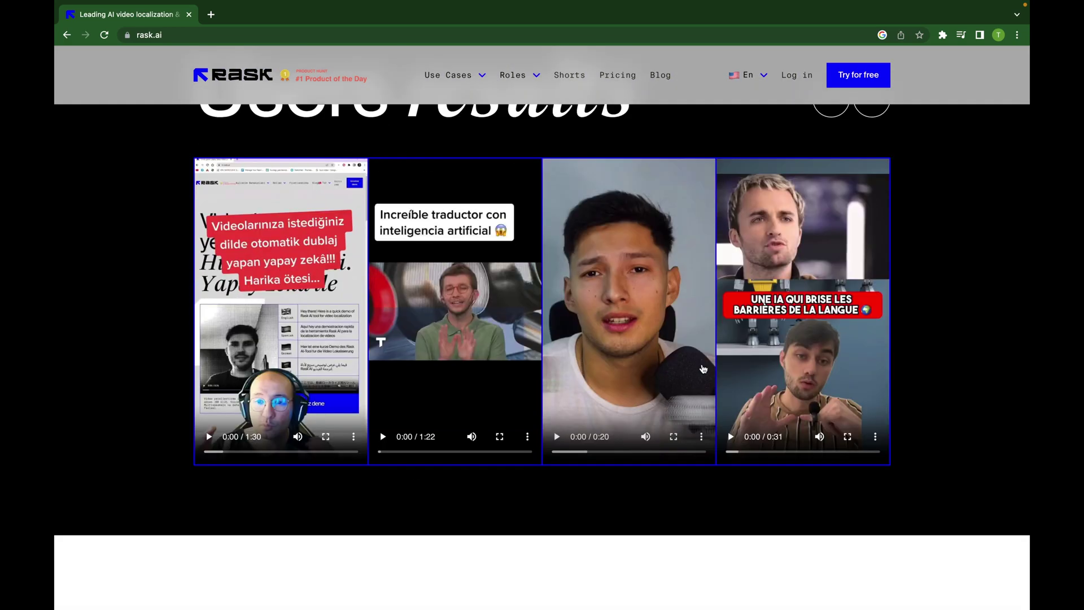
pyautogui.scroll(1, 703, 369)
pyautogui.scroll(-6, 703, 369)
# - Select the first testimonials, then advance the feedback carousel by two reviews
pyautogui.scroll(-1, 703, 369)
pyautogui.scroll(-2, 703, 368)
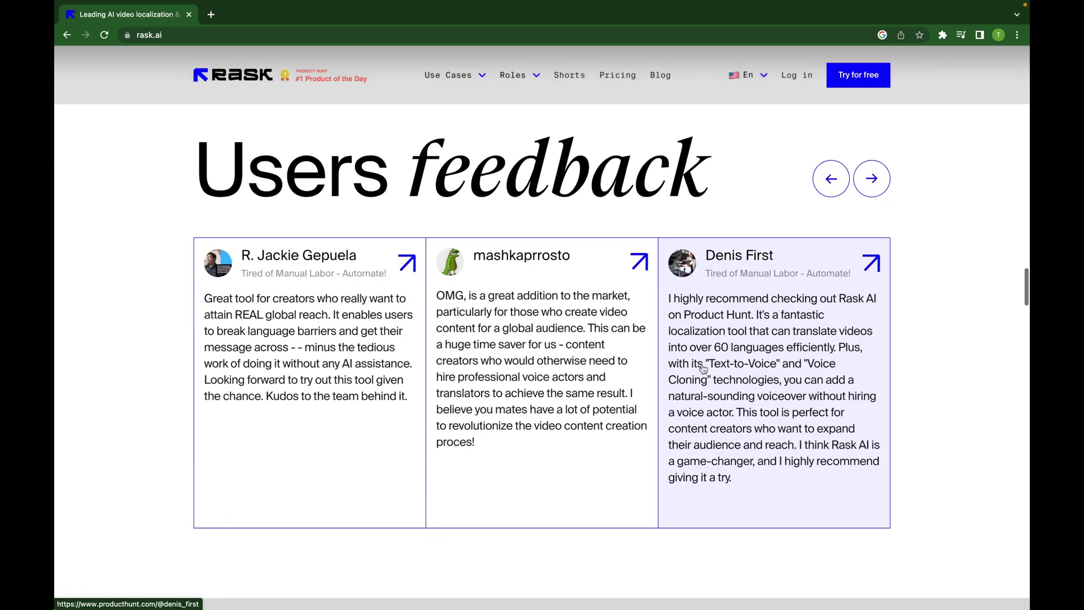
pyautogui.moveTo(726, 174); pyautogui.dragTo(319, 148)
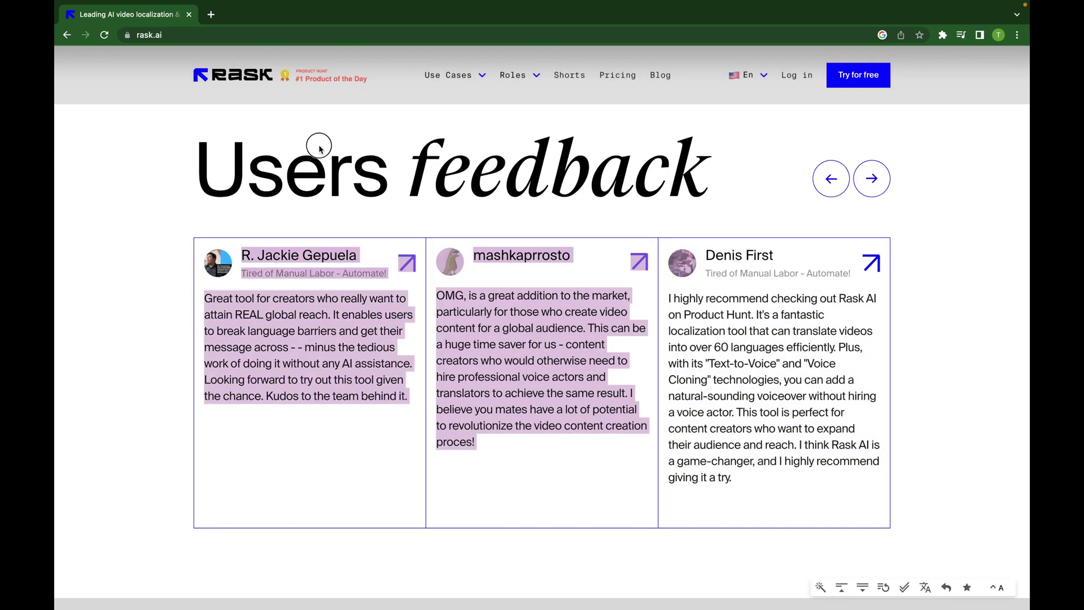
pyautogui.click(152, 413)
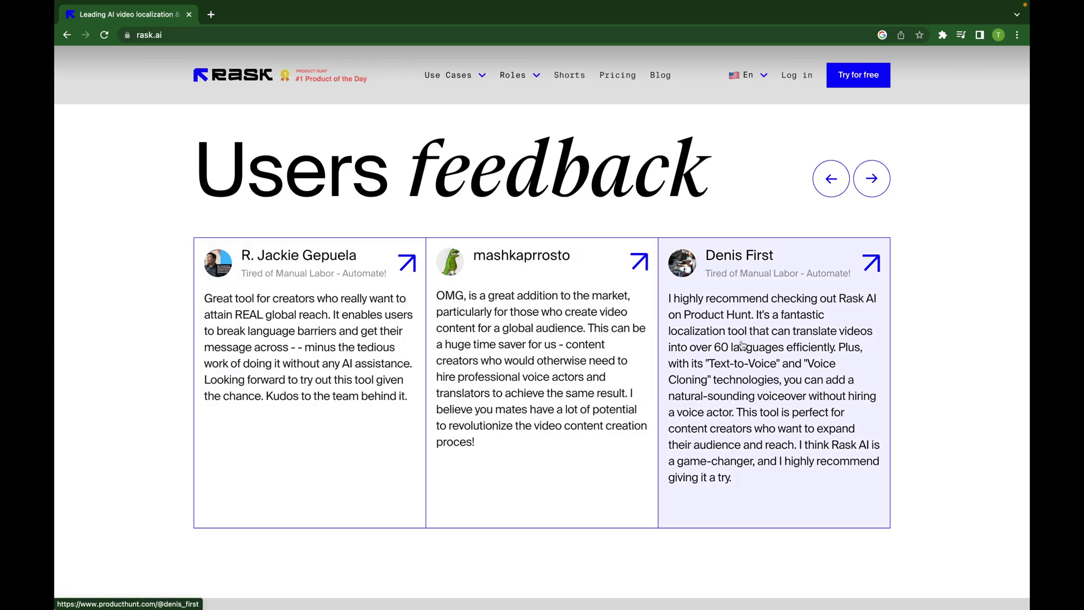
pyautogui.click(873, 184)
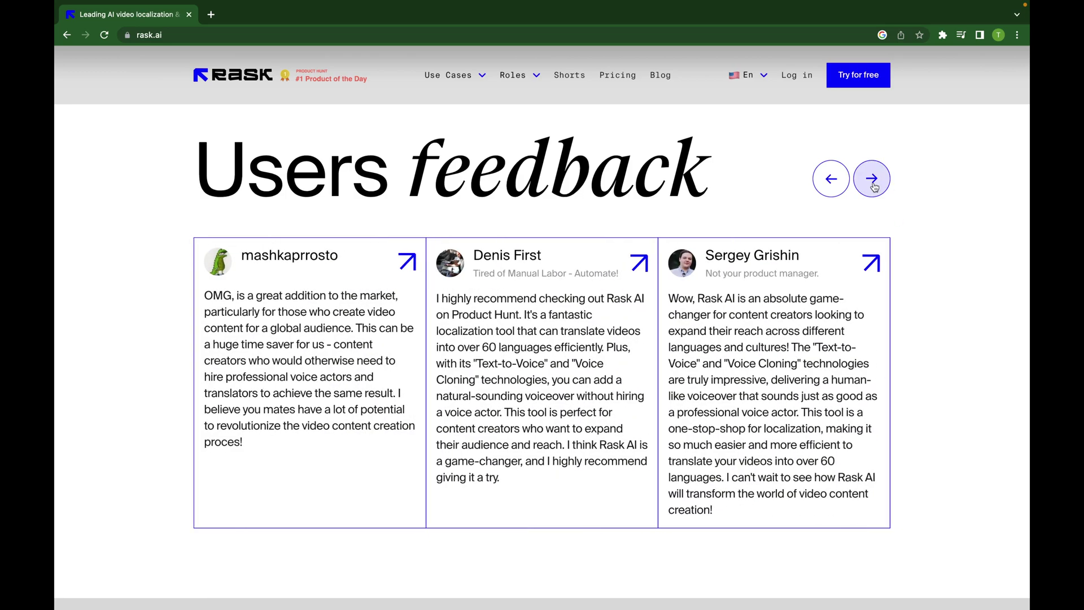
pyautogui.click(872, 181)
# - Back at New features soon, switch the preview from Voice over to the Subtitles example
pyautogui.scroll(-4, 960, 385)
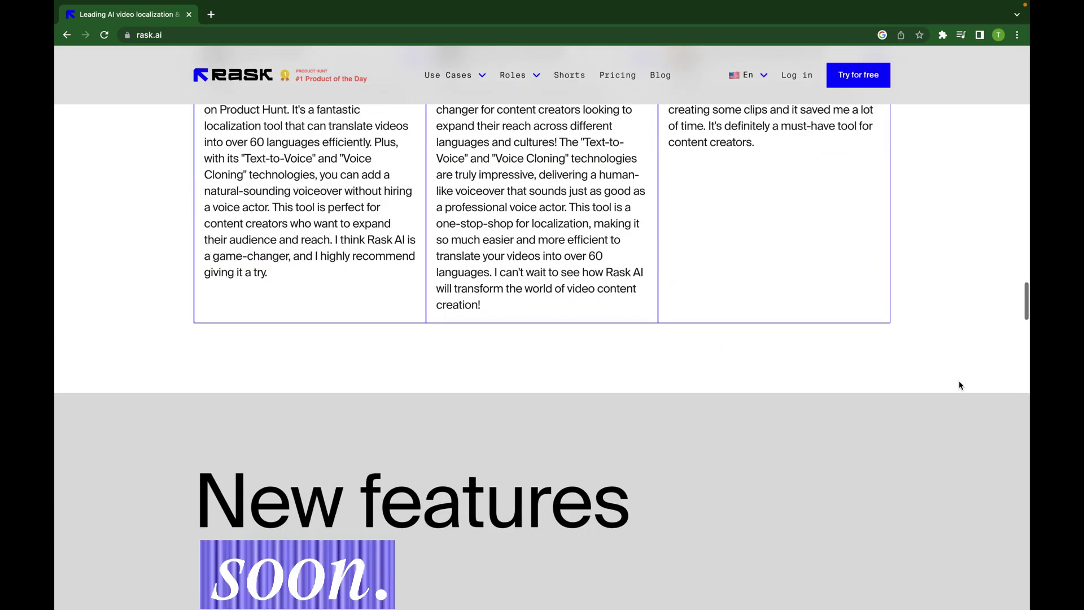
pyautogui.scroll(-7, 974, 373)
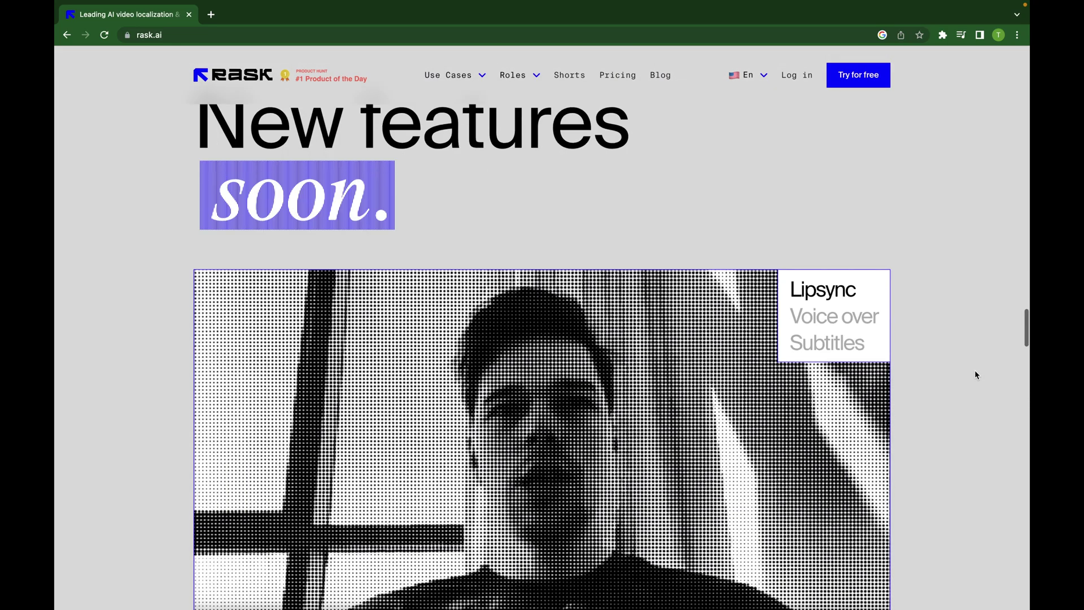
pyautogui.scroll(-9, 974, 373)
pyautogui.scroll(7, 974, 374)
pyautogui.scroll(1, 975, 374)
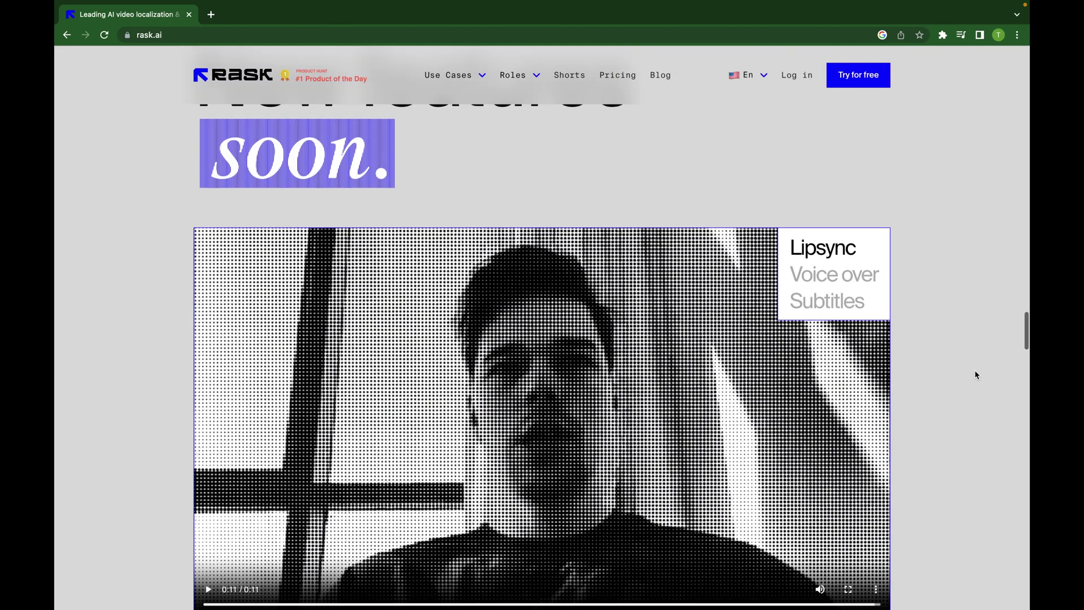
pyautogui.scroll(2, 975, 373)
pyautogui.click(845, 319)
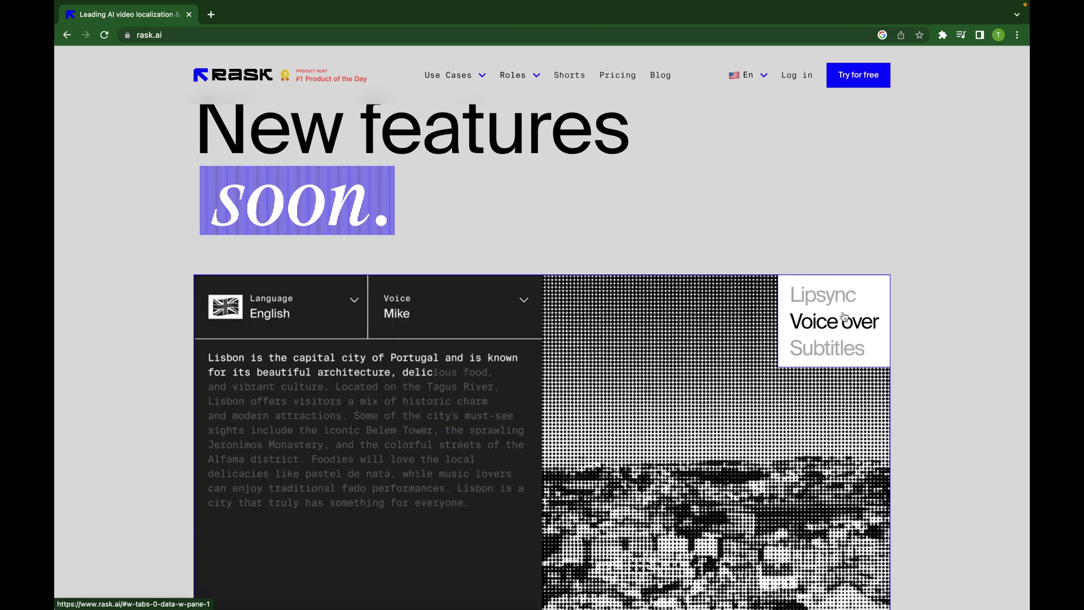
pyautogui.click(829, 350)
pyautogui.scroll(-1, 939, 340)
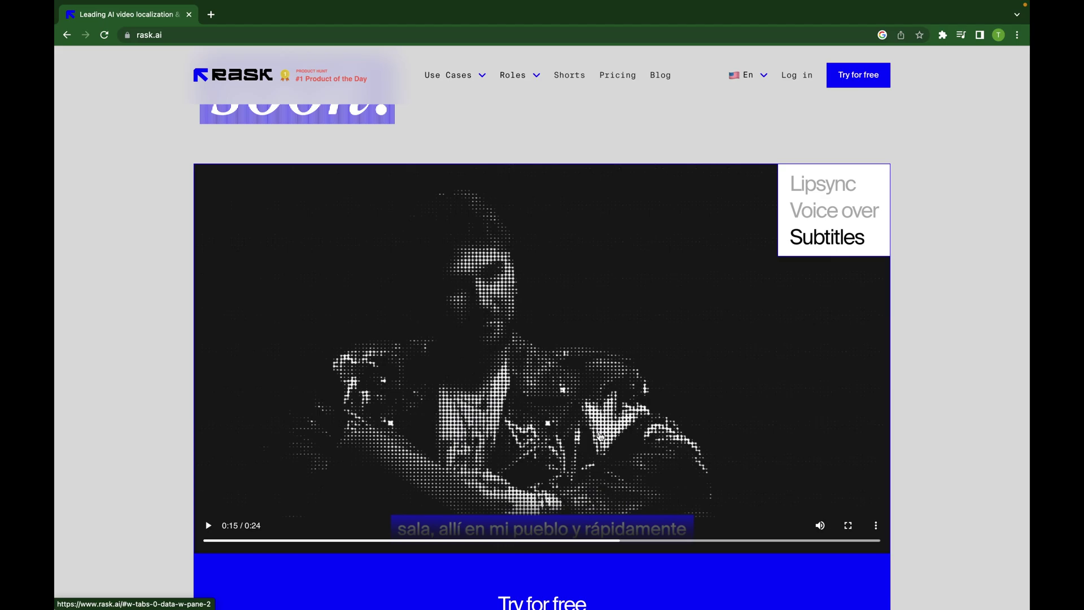
# - Scroll down to the 'Try our new product Rask Shorts' section and highlight its heading
pyautogui.scroll(-1, 601, 436)
pyautogui.scroll(-3, 600, 437)
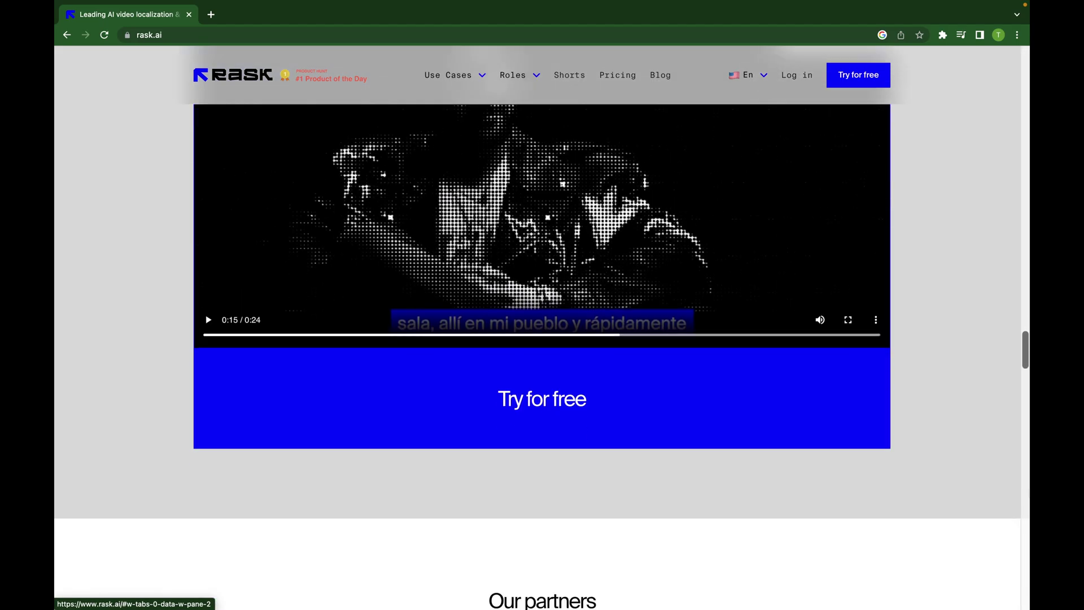
pyautogui.scroll(-4, 601, 436)
pyautogui.scroll(-3, 600, 436)
pyautogui.scroll(-2, 600, 437)
pyautogui.scroll(-4, 601, 437)
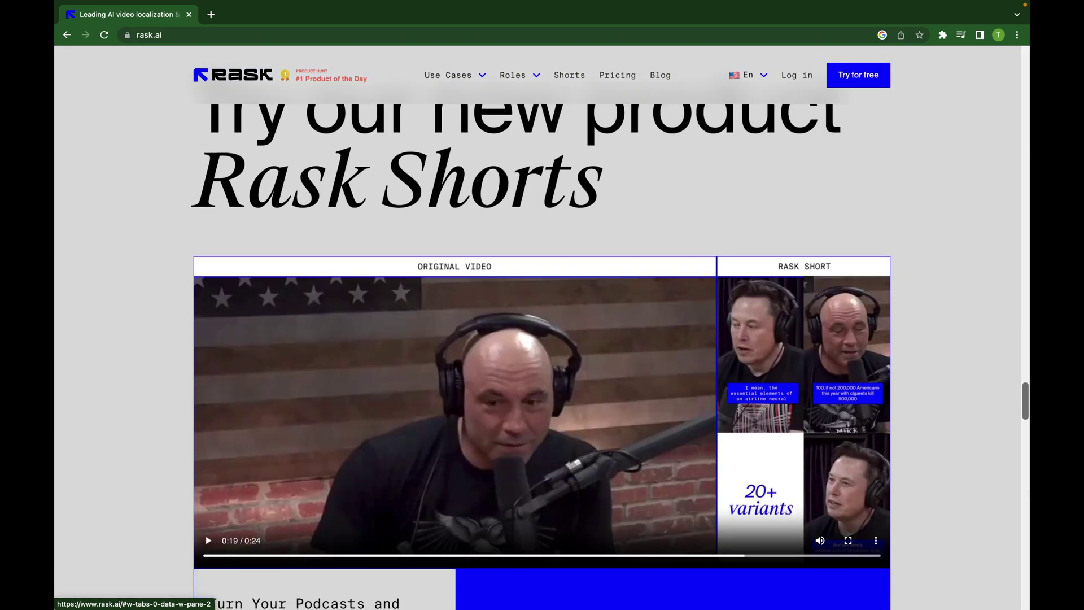
pyautogui.scroll(2, 600, 437)
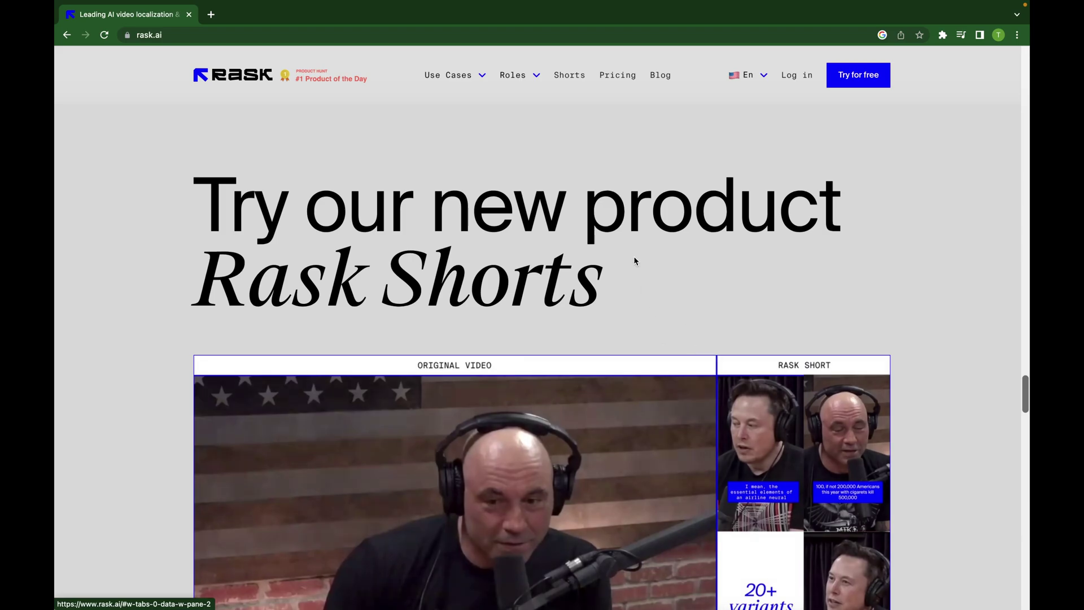
pyautogui.moveTo(620, 276); pyautogui.dragTo(210, 269)
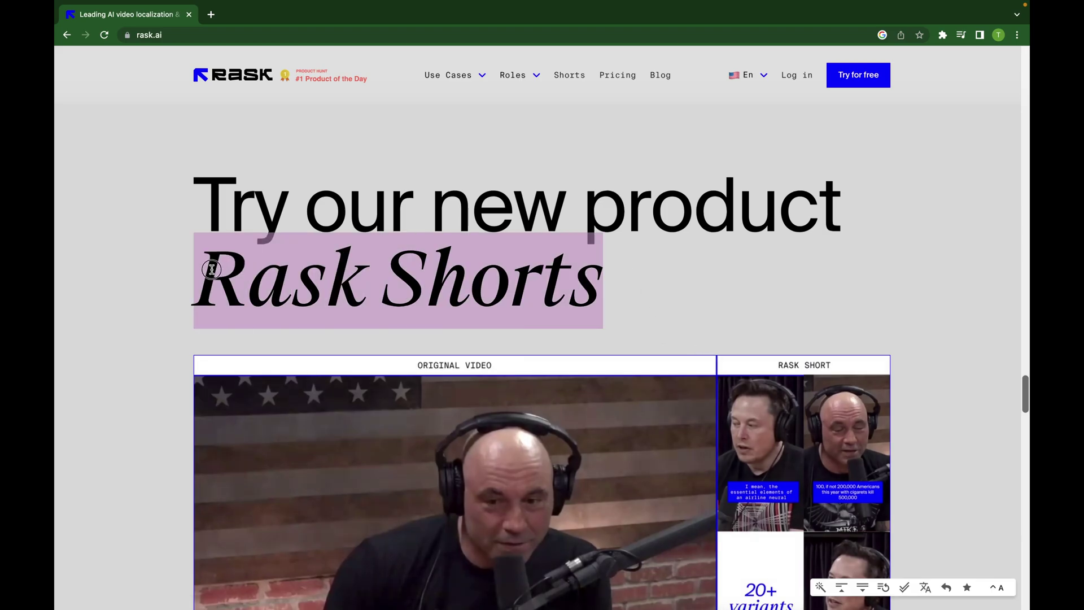
pyautogui.scroll(-3, 211, 269)
pyautogui.click(337, 283)
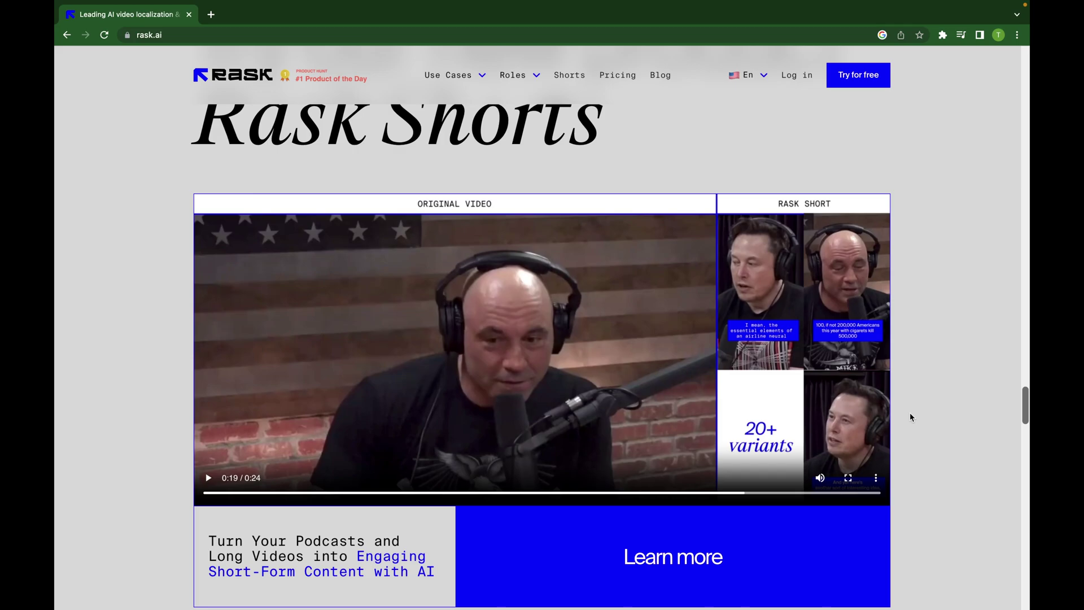
# - Scroll through the use-case grid and the professionals section
pyautogui.scroll(-1, 898, 418)
pyautogui.scroll(-1, 898, 419)
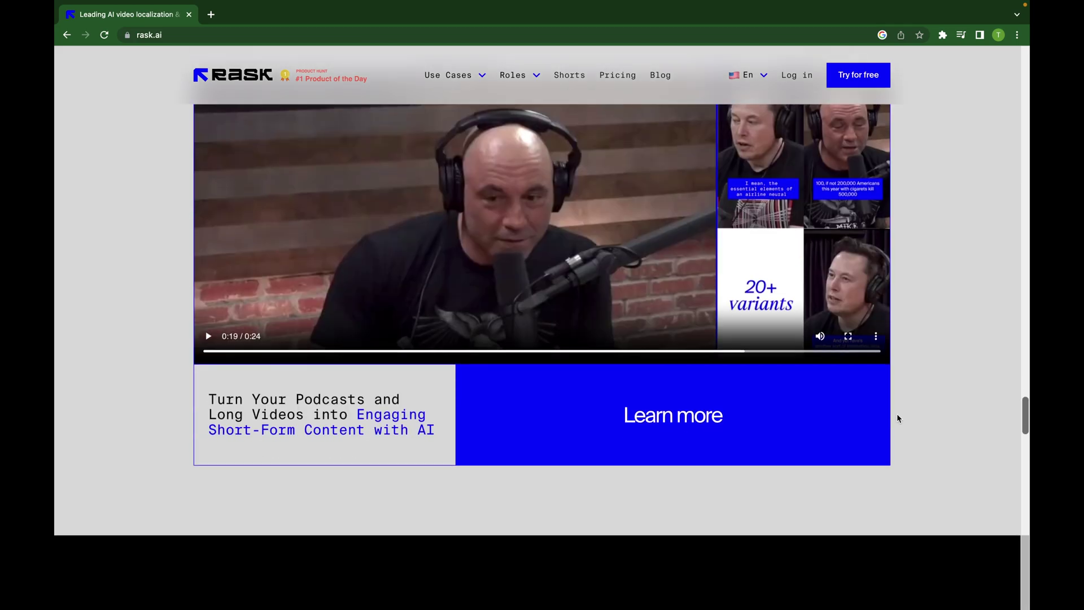
pyautogui.scroll(-4, 898, 418)
pyautogui.scroll(-3, 899, 419)
pyautogui.scroll(2, 899, 418)
pyautogui.scroll(-3, 899, 418)
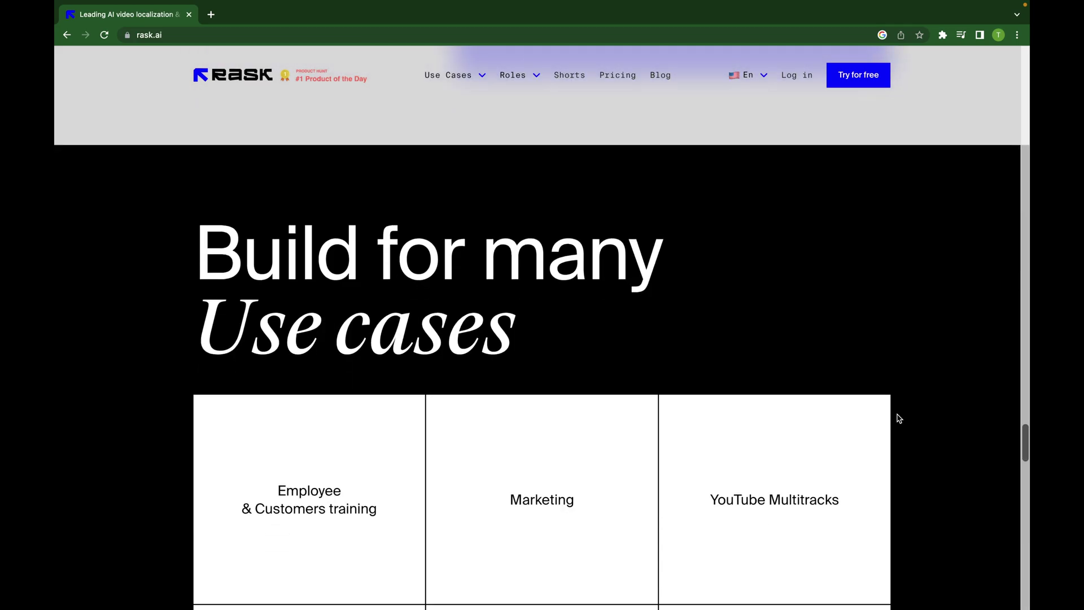
pyautogui.scroll(-3, 899, 418)
pyautogui.scroll(2, 899, 418)
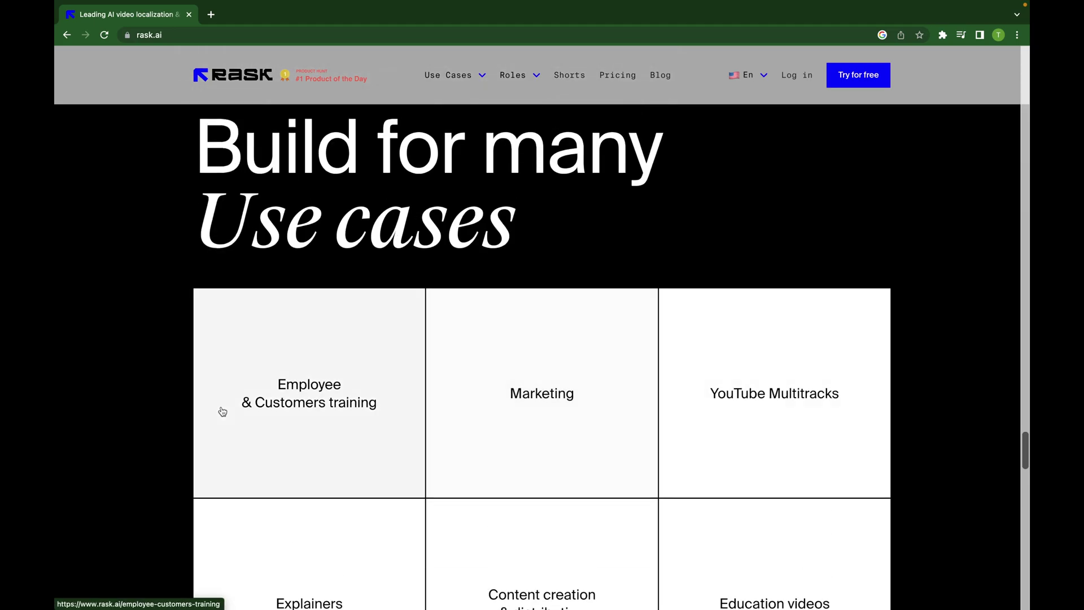
pyautogui.scroll(-3, 220, 412)
pyautogui.scroll(1, 141, 339)
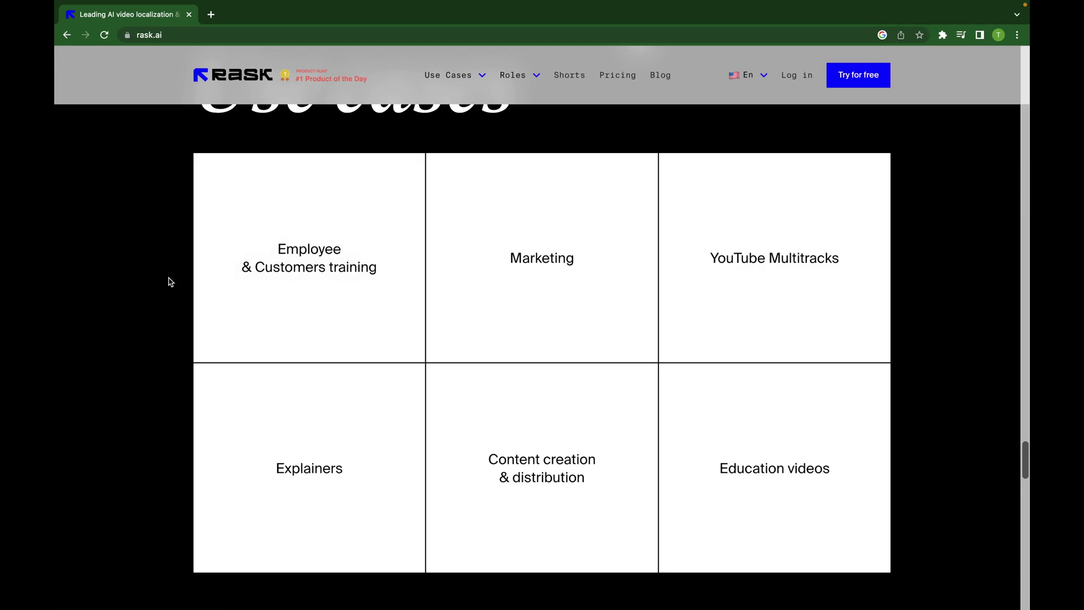
pyautogui.scroll(-1, 904, 273)
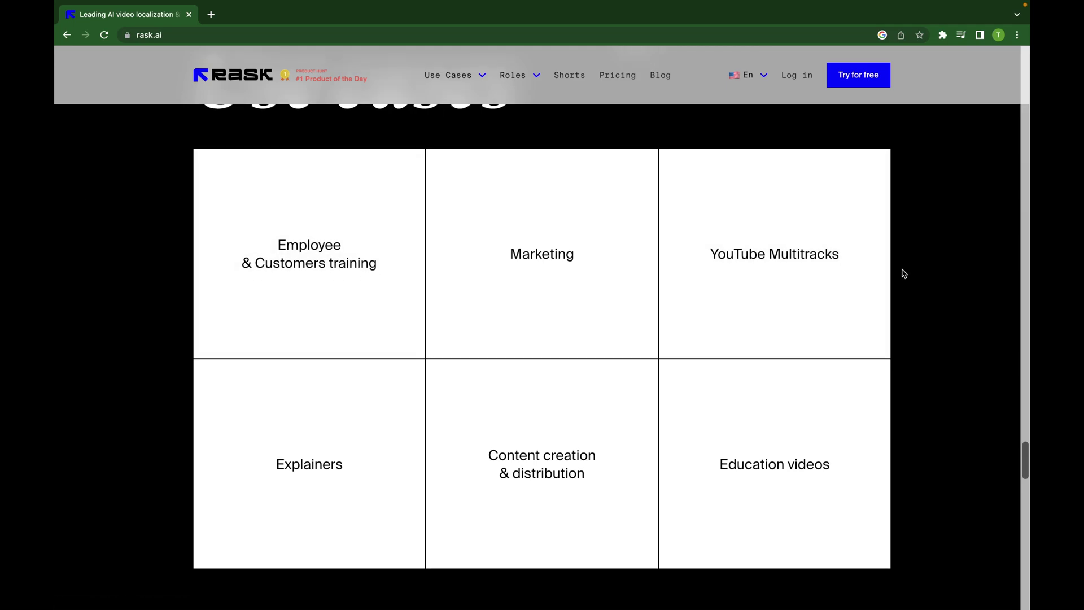
pyautogui.scroll(-1, 904, 273)
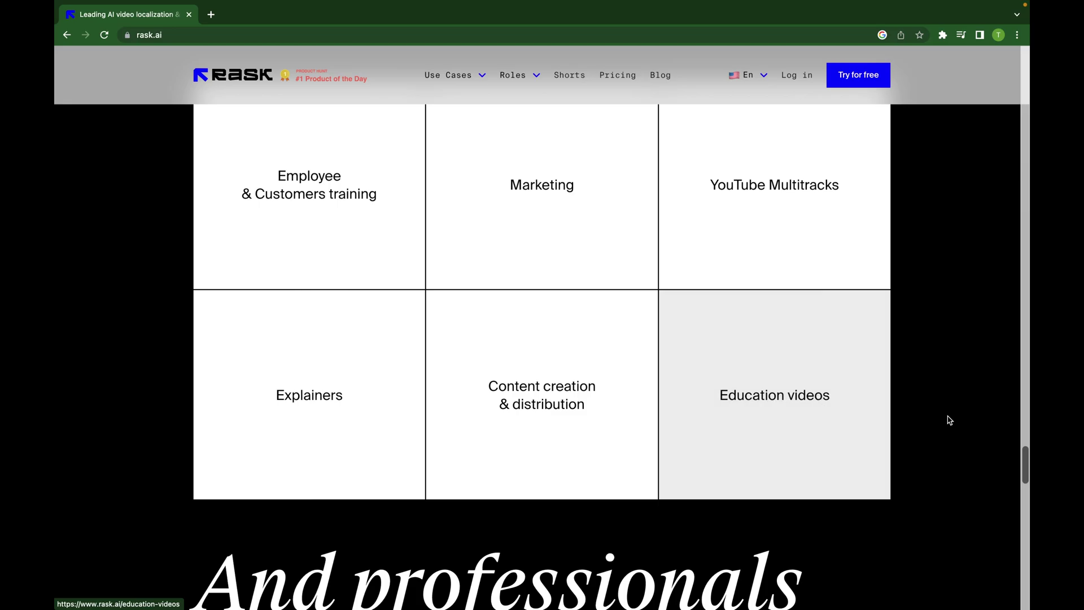
# - Scroll past the F.A.Q. down to the footer, then head back up the page
pyautogui.scroll(-5, 947, 419)
pyautogui.scroll(-3, 948, 420)
pyautogui.scroll(-4, 948, 418)
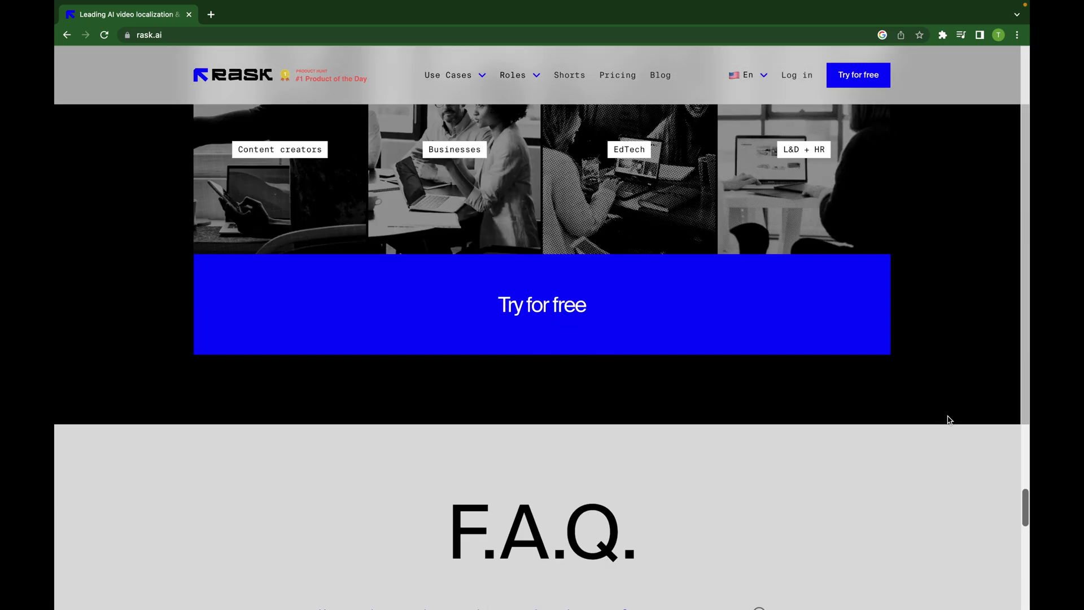
pyautogui.scroll(-5, 948, 418)
pyautogui.scroll(-5, 948, 417)
pyautogui.scroll(-10, 948, 418)
pyautogui.scroll(5, 948, 420)
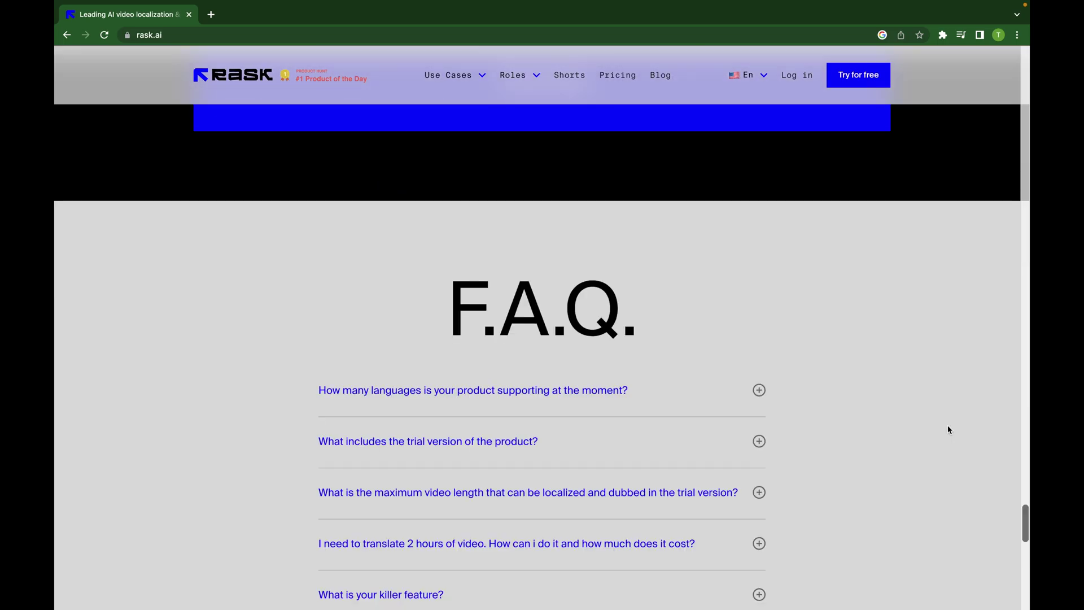
pyautogui.scroll(5, 948, 425)
pyautogui.scroll(5, 948, 424)
# - From the page top, open the Create an account page via 'Try for free'
pyautogui.scroll(5, 949, 424)
pyautogui.scroll(5, 948, 367)
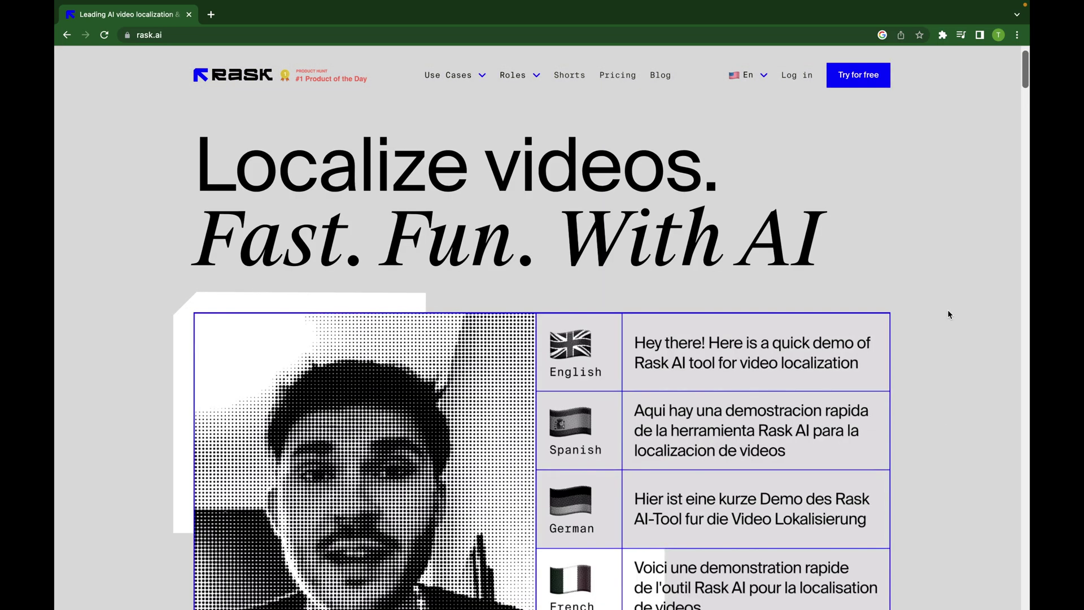
pyautogui.scroll(1, 947, 309)
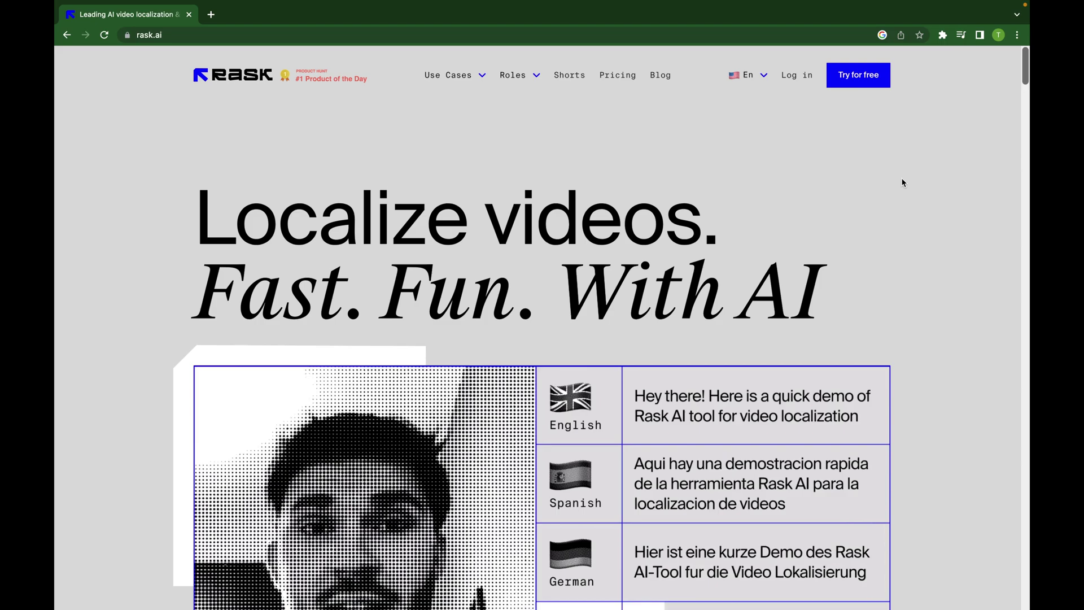
pyautogui.click(858, 81)
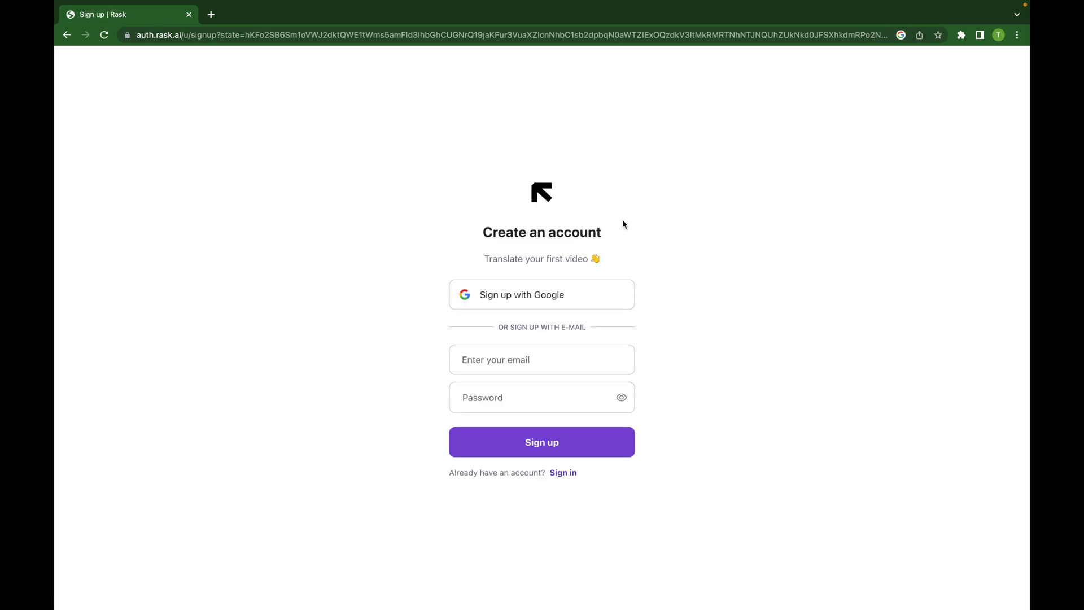
pyautogui.moveTo(610, 236); pyautogui.dragTo(482, 237)
pyautogui.click(381, 277)
# - Register with a Google account, landing on the 'Let's translate your first video!' dashboard
pyautogui.click(524, 304)
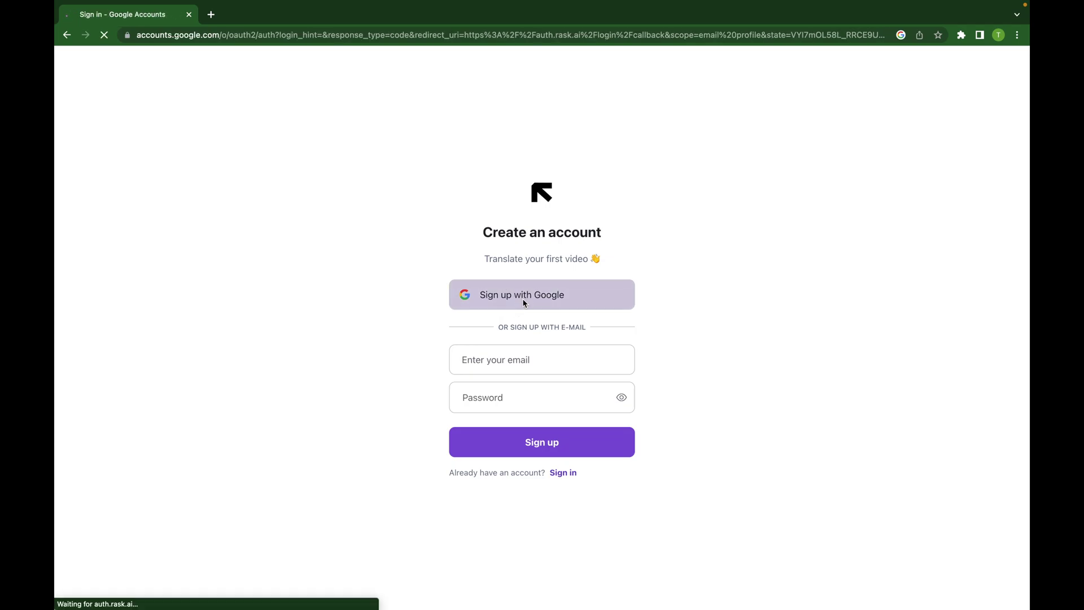
pyautogui.click(515, 303)
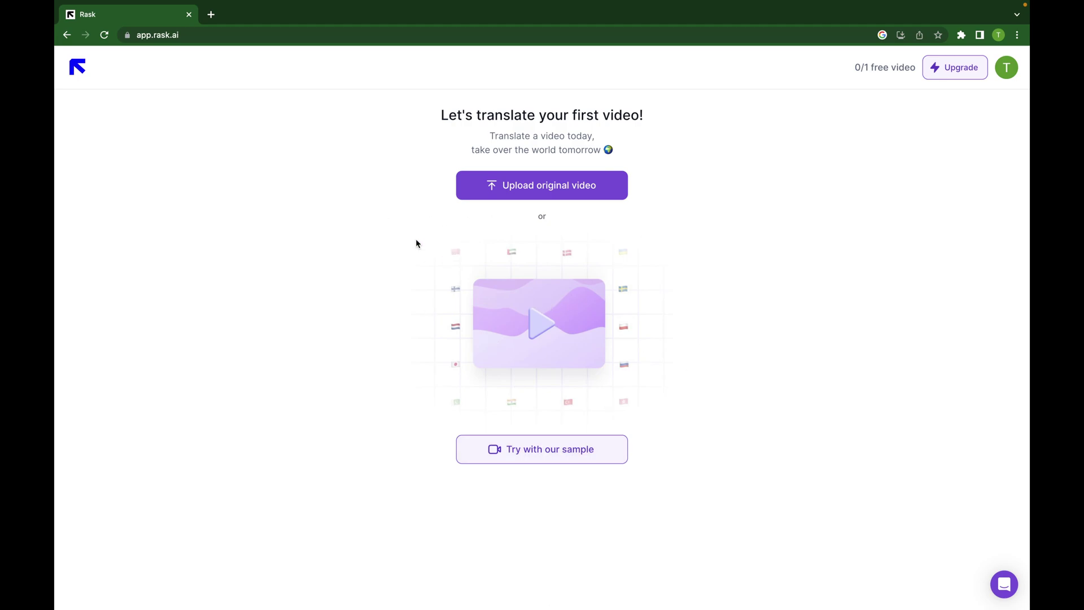
# - Compare Basic and Pro plans ($39/$99 annual, $49/$119 monthly), then close the plan options
pyautogui.click(1008, 65)
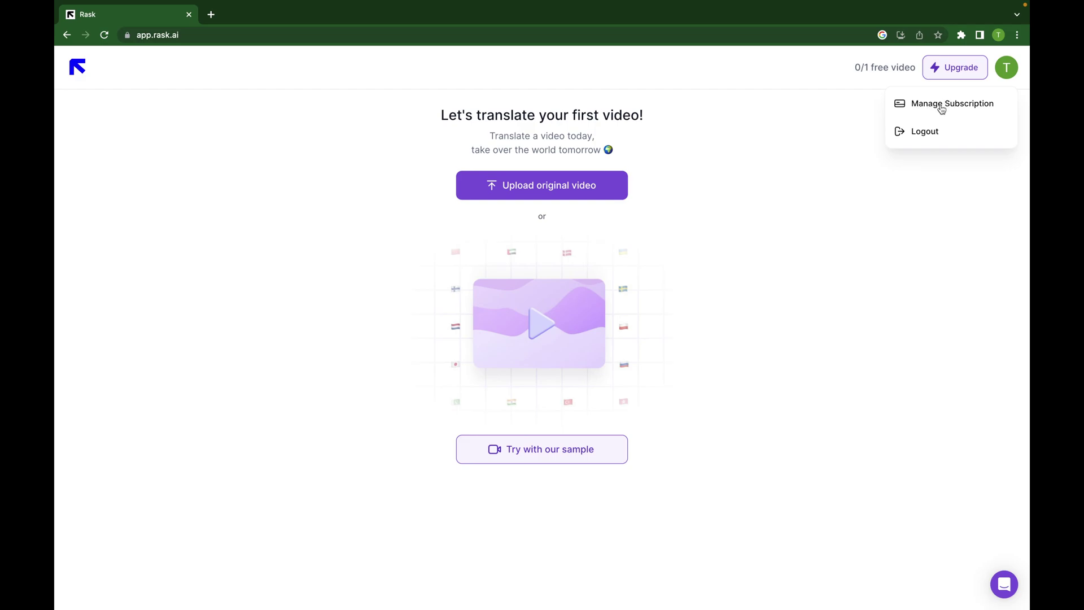
pyautogui.click(876, 123)
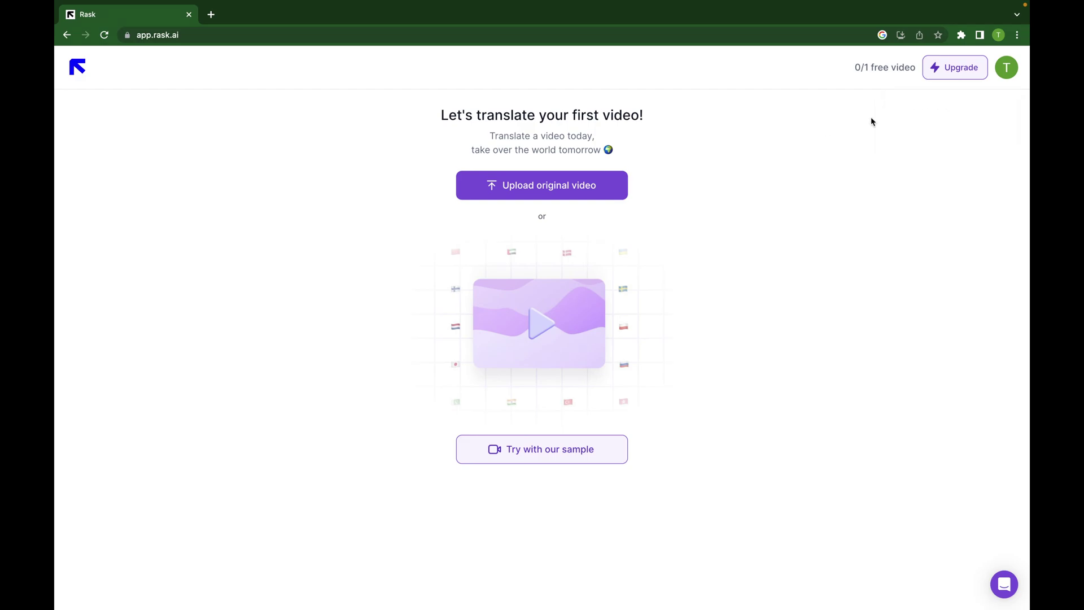
pyautogui.click(946, 72)
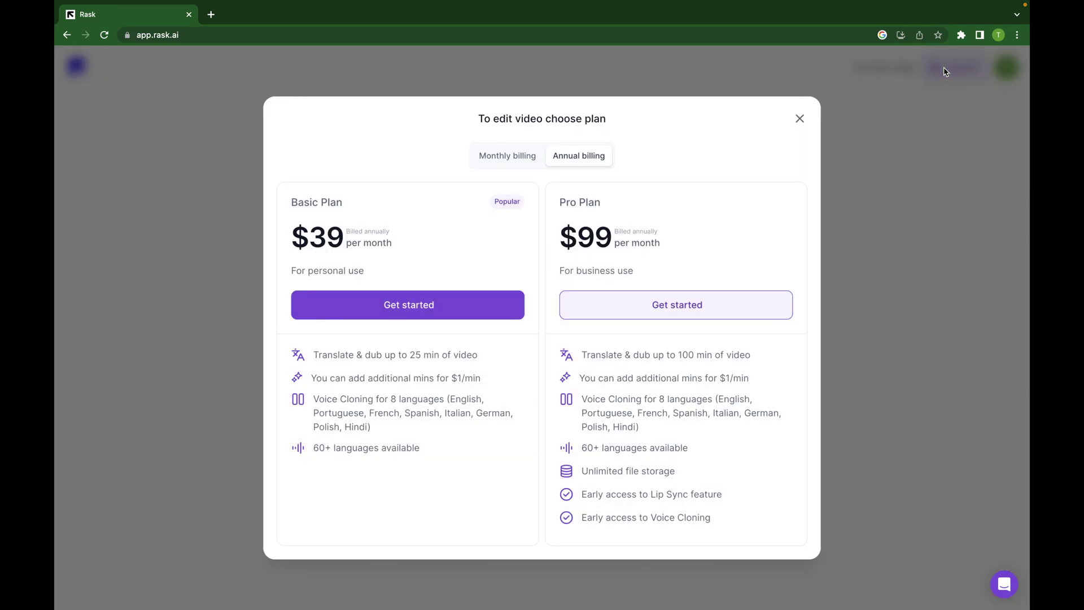
pyautogui.click(506, 155)
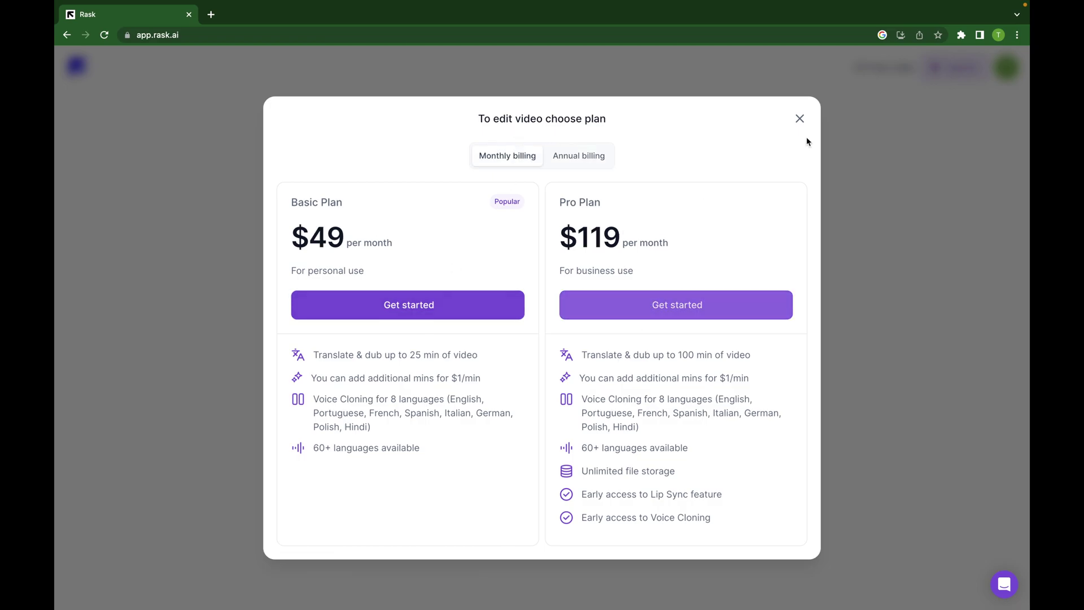
pyautogui.click(800, 118)
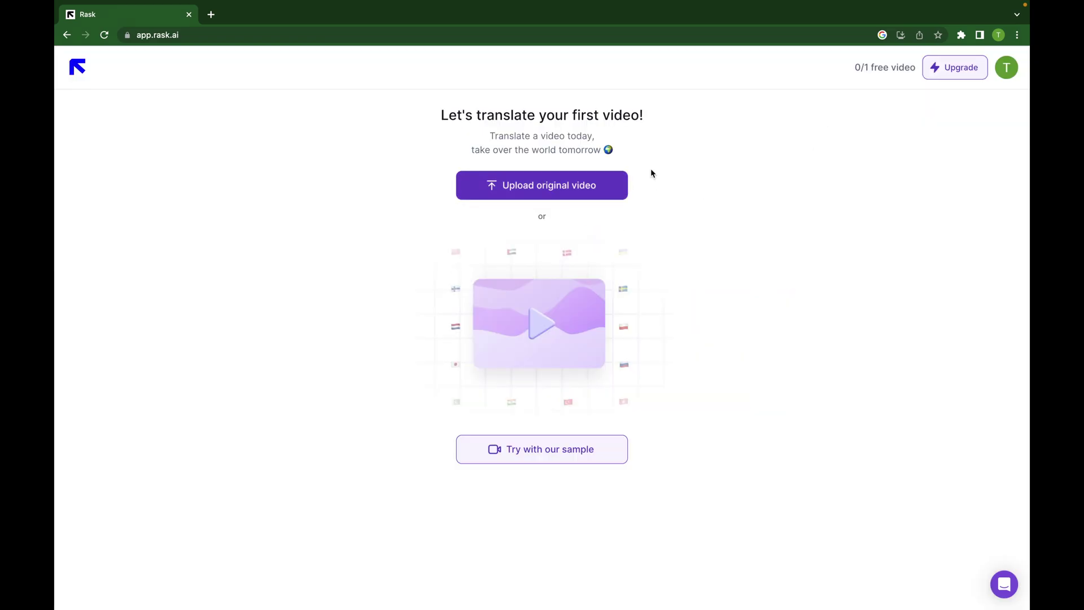
pyautogui.moveTo(438, 114); pyautogui.dragTo(598, 139)
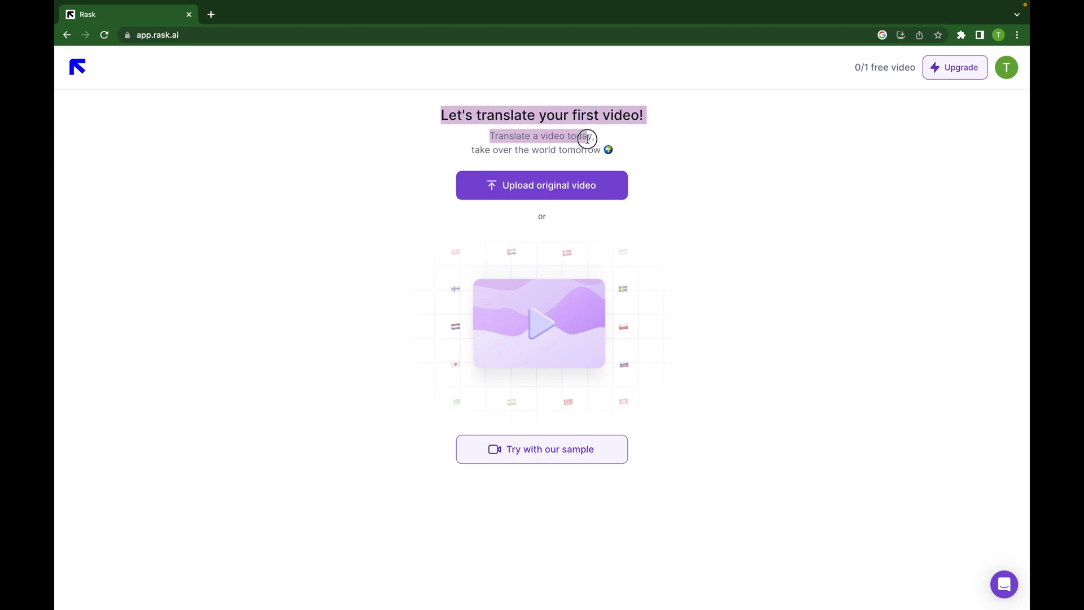
pyautogui.click(547, 175)
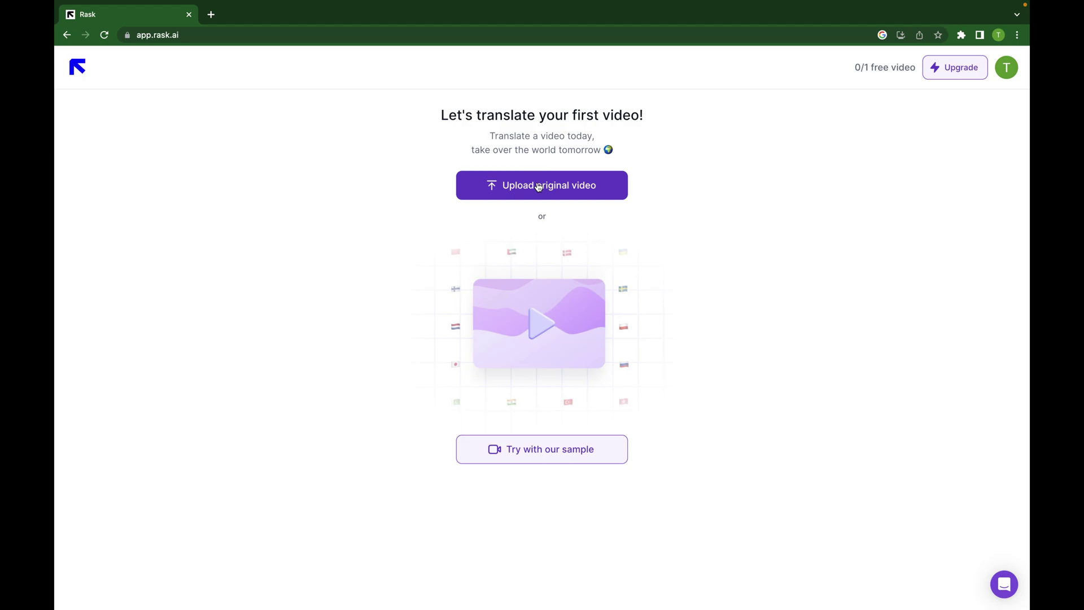
# - Start a new upload named 'Demo Video', noting the trial video limits
pyautogui.click(539, 186)
pyautogui.click(474, 243)
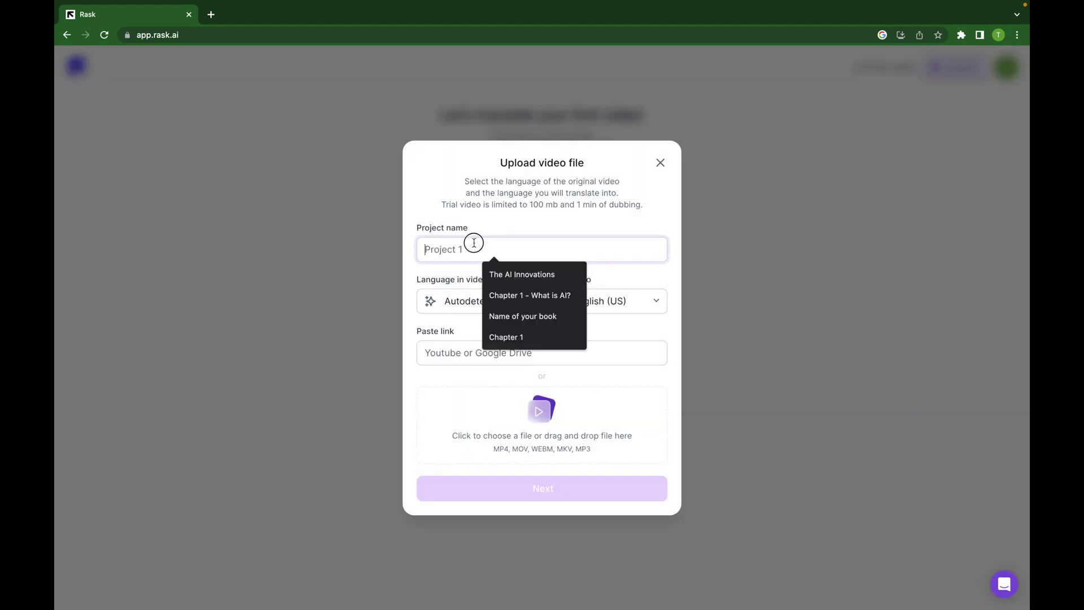
pyautogui.write('Demo')
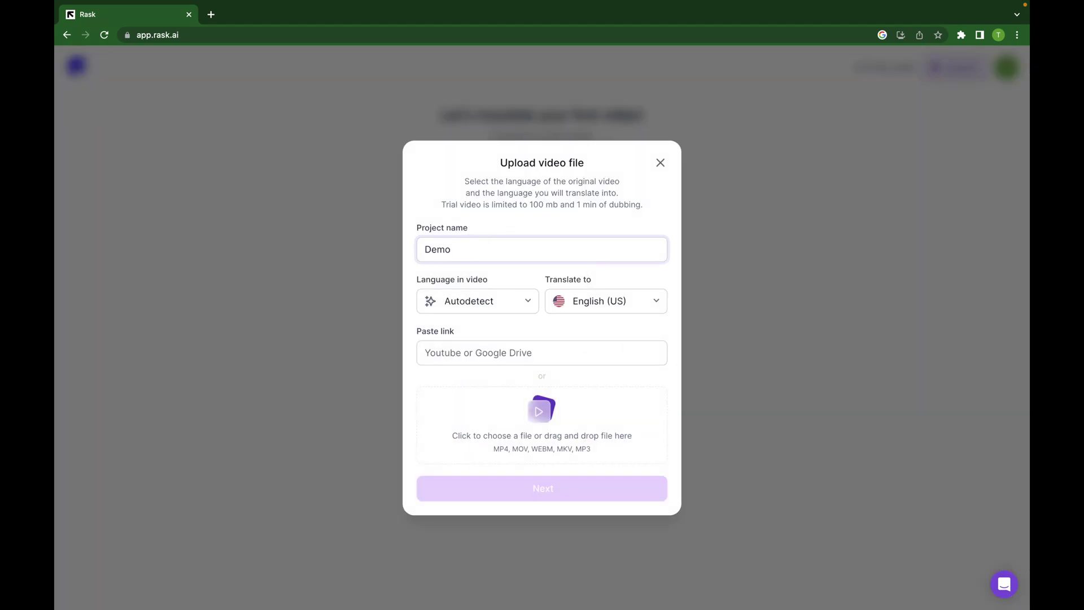
pyautogui.write(' Video')
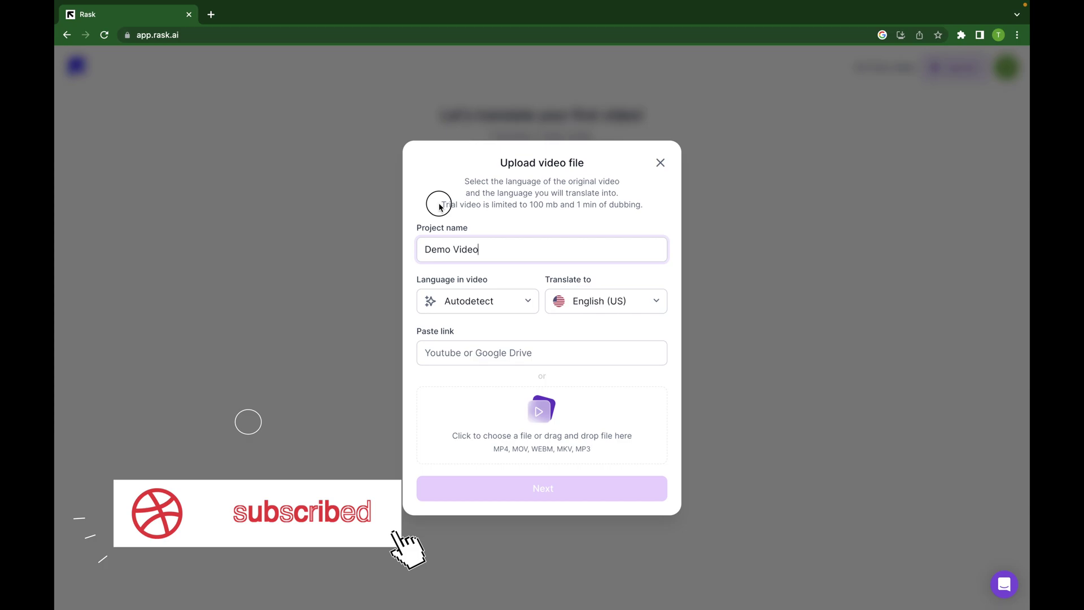
pyautogui.moveTo(441, 204); pyautogui.dragTo(637, 206)
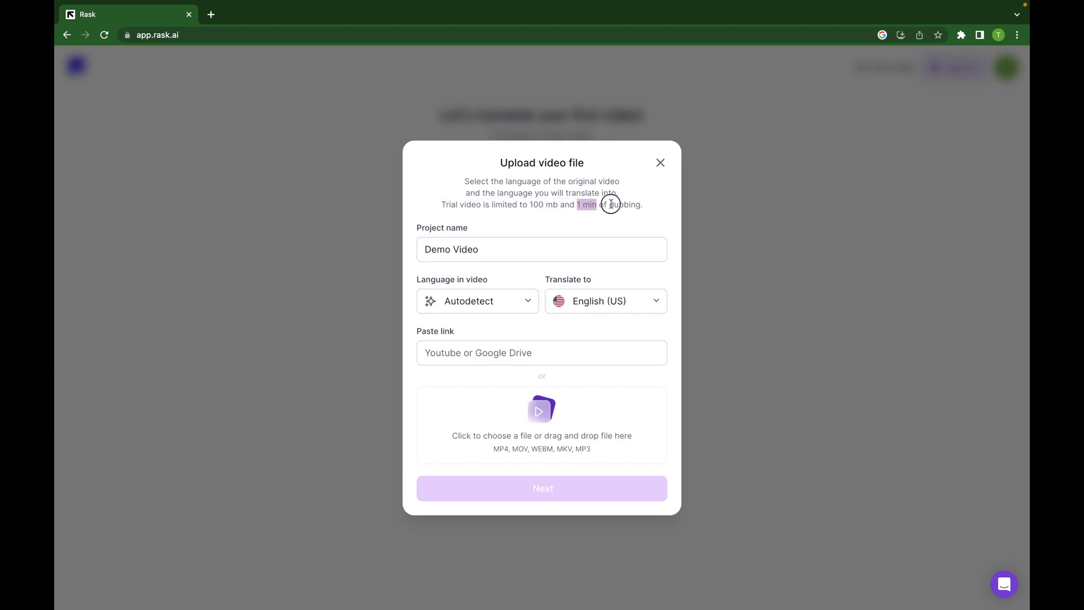
pyautogui.click(654, 209)
# - Set English as the source and German (DE) as the target, then paste the video link
pyautogui.click(526, 300)
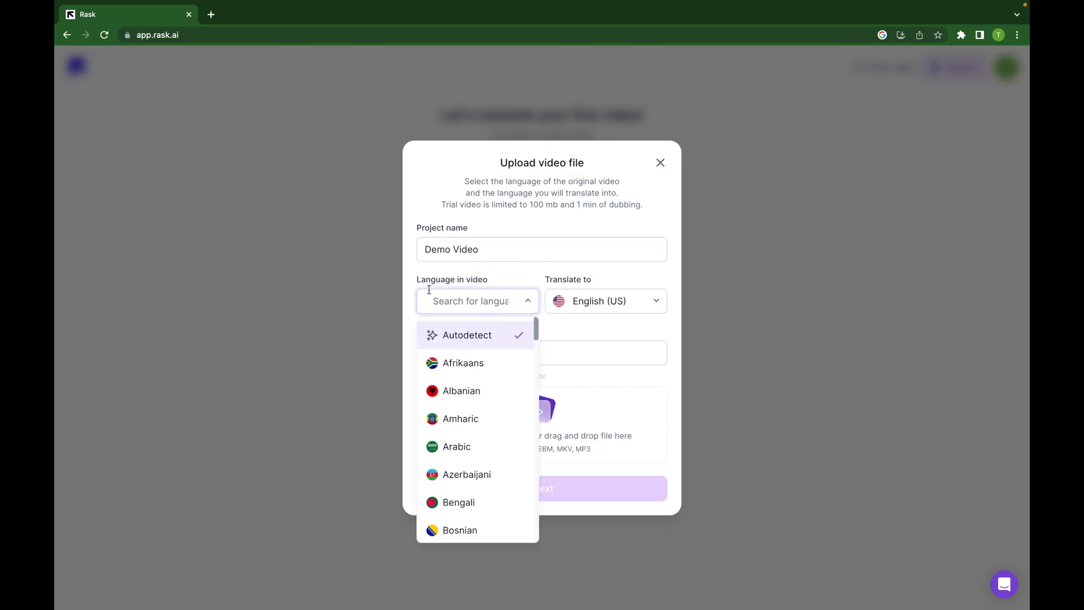
pyautogui.write('engli')
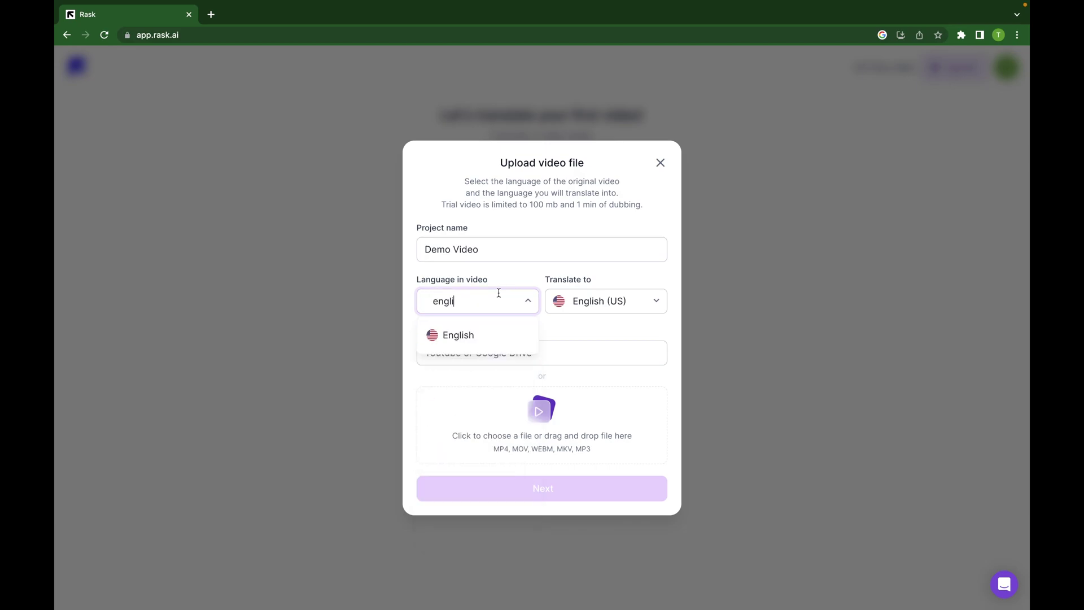
pyautogui.click(460, 334)
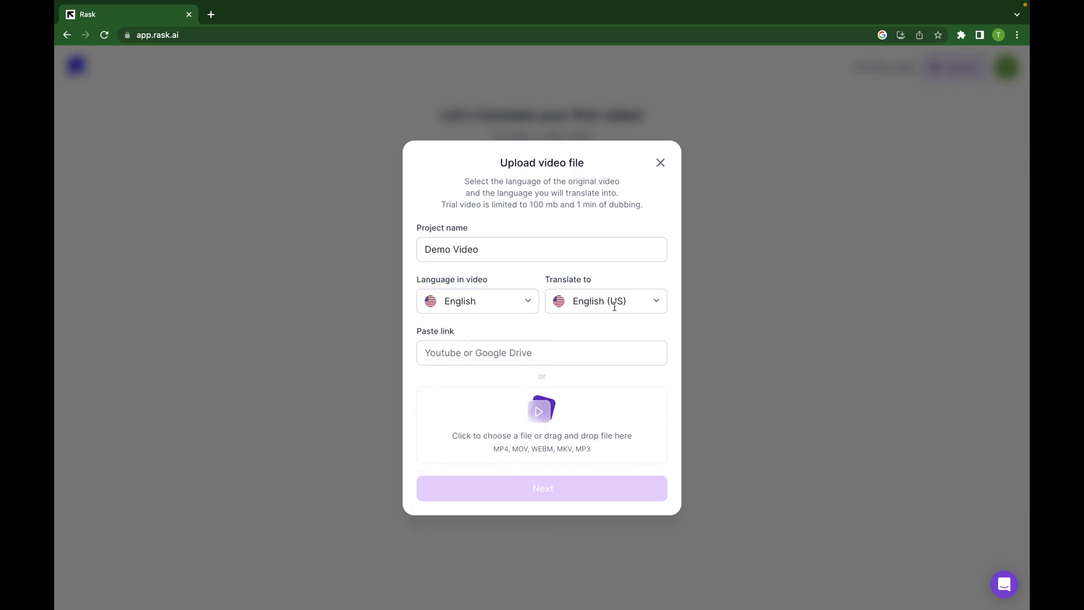
pyautogui.click(653, 308)
pyautogui.click(620, 371)
pyautogui.click(478, 352)
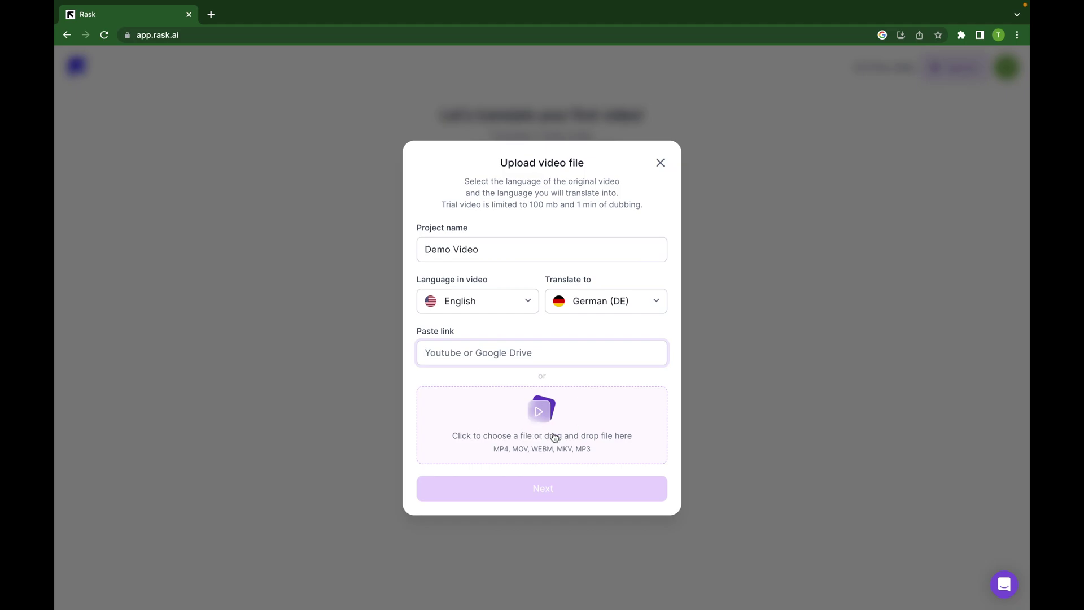
pyautogui.hotkey('ctrl', 'v')
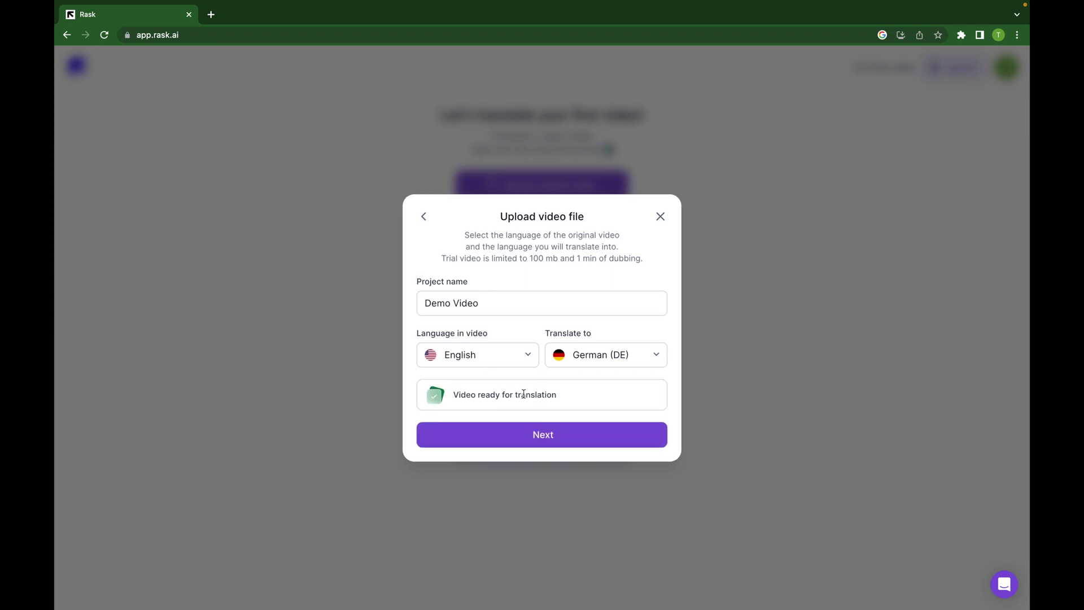
# - Keep the number of speakers on Autodetect and launch translation of Demo Video
pyautogui.click(542, 437)
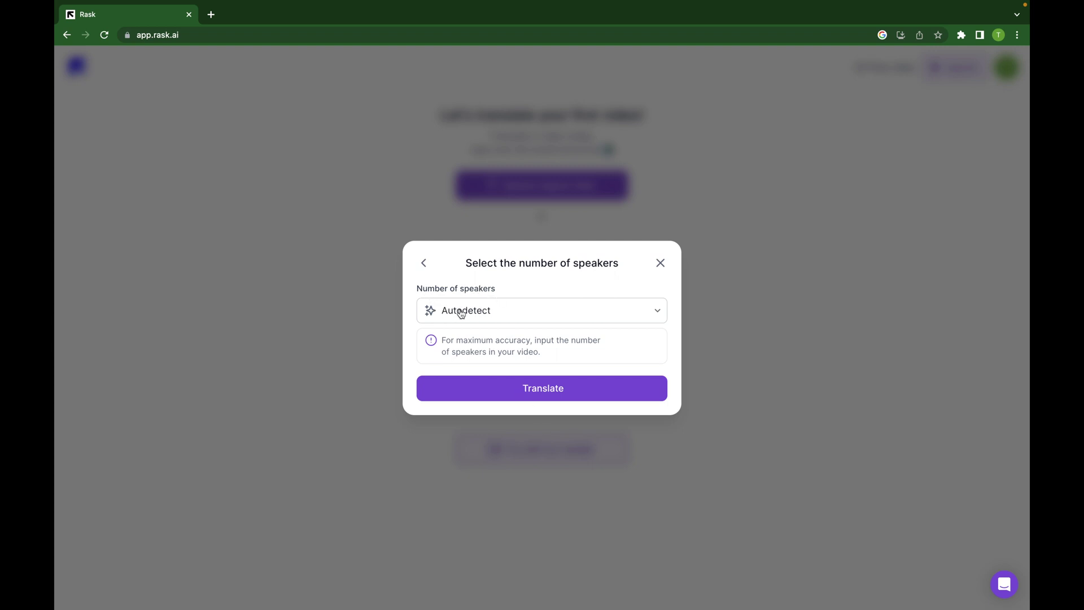
pyautogui.click(514, 311)
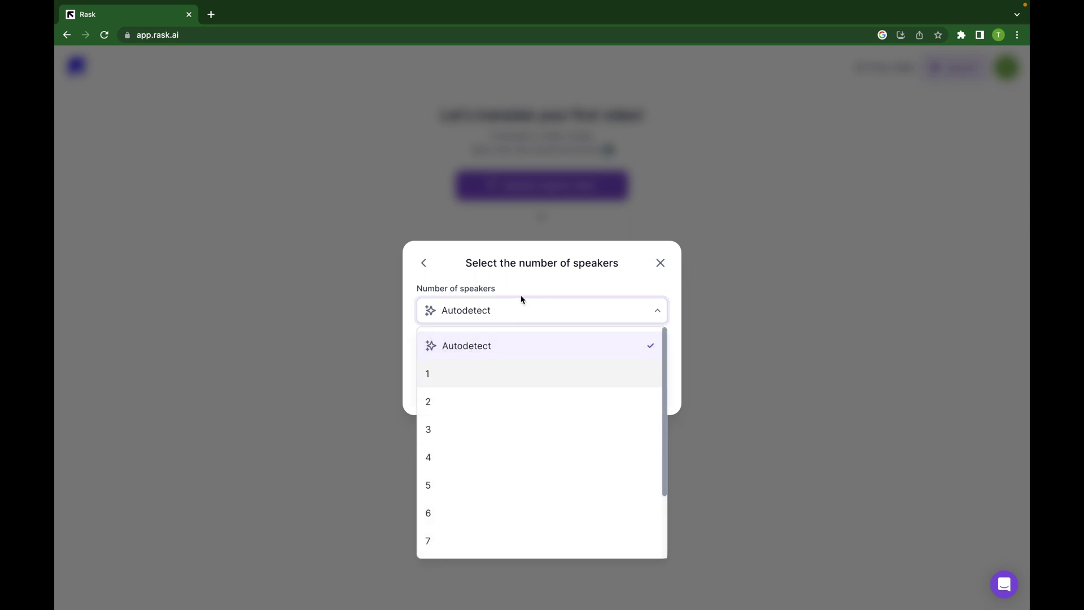
pyautogui.click(463, 298)
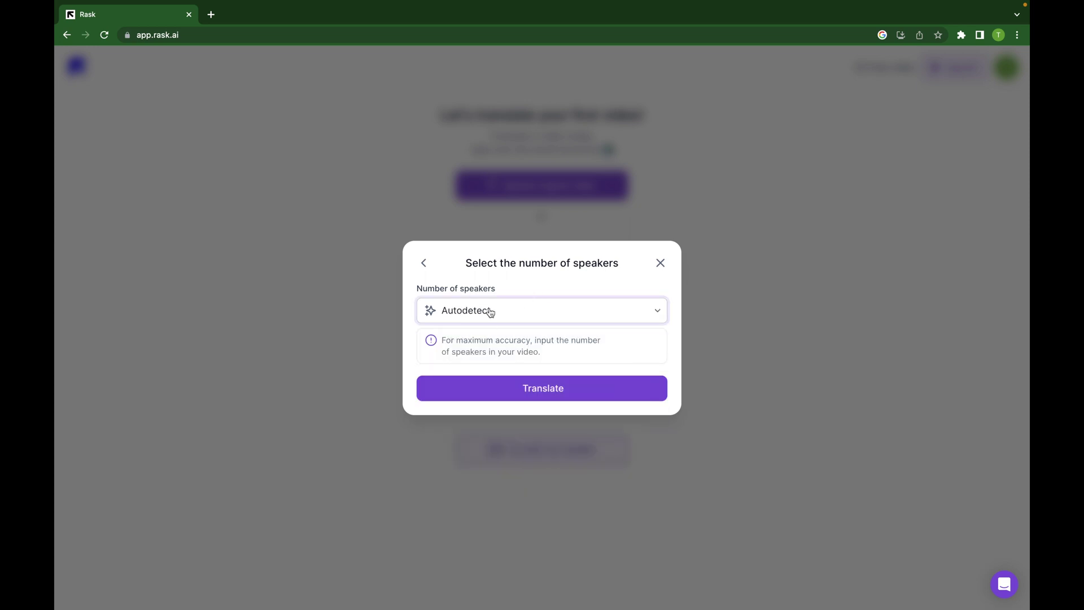
pyautogui.click(533, 398)
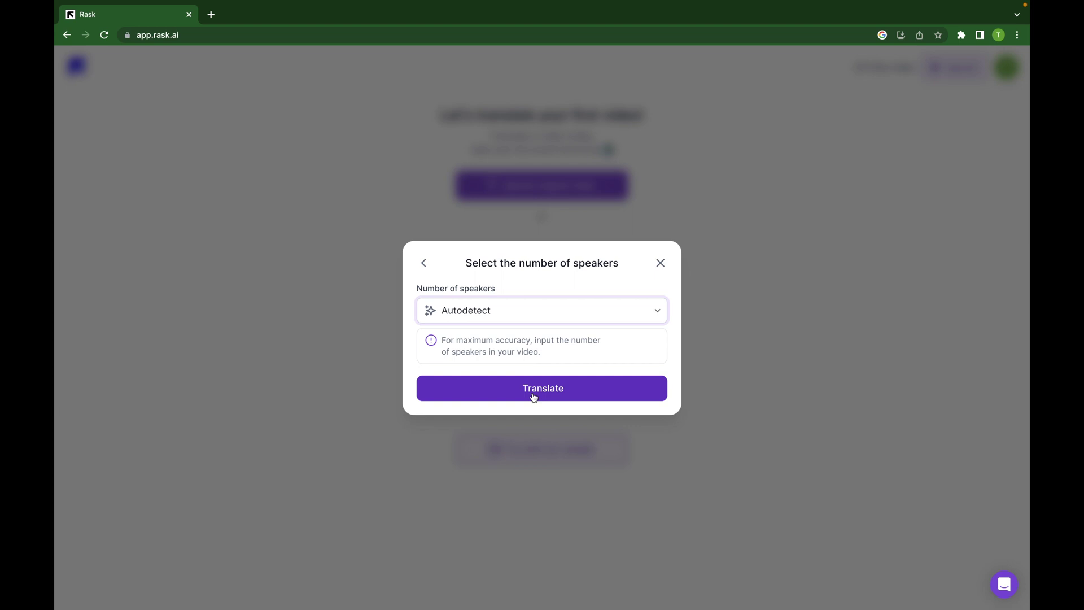
pyautogui.click(533, 397)
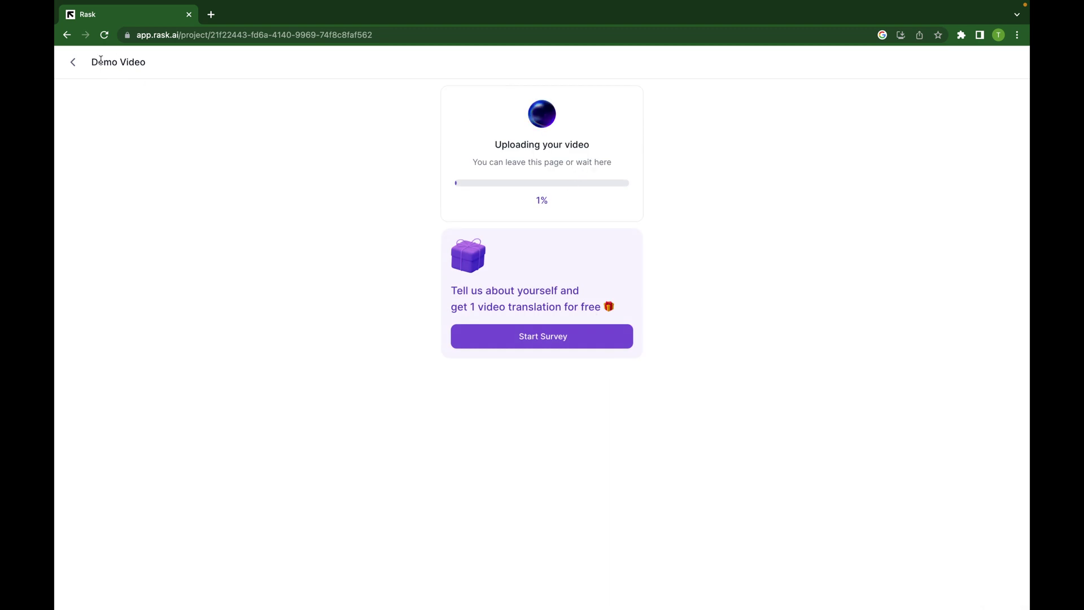
# - Check the Demo Video title and upload status, then go back to the video dashboard
pyautogui.moveTo(99, 62); pyautogui.dragTo(162, 61)
pyautogui.moveTo(603, 148); pyautogui.dragTo(495, 142)
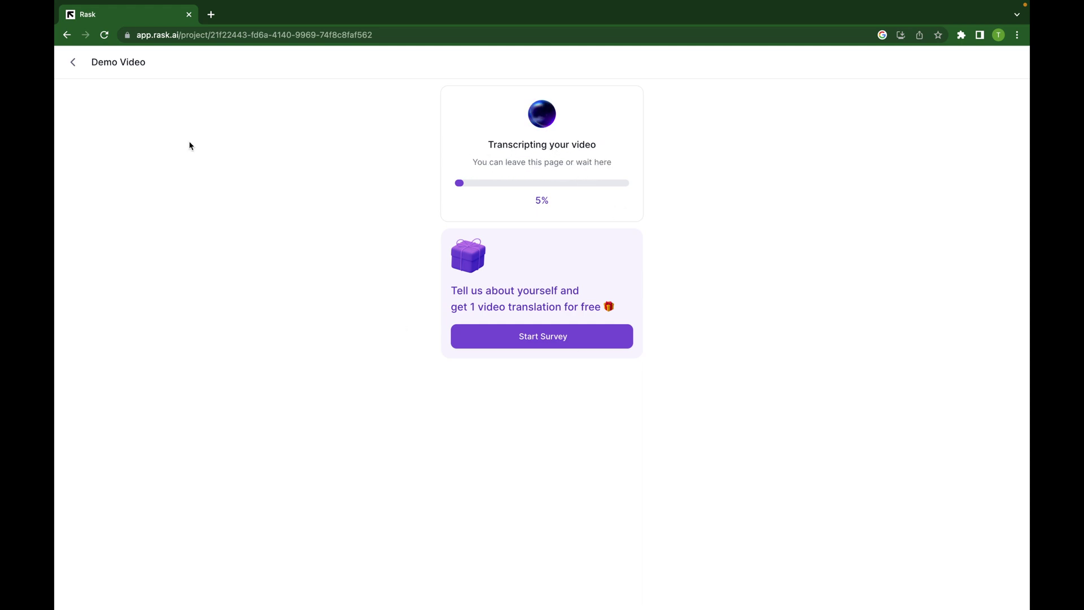
pyautogui.click(73, 63)
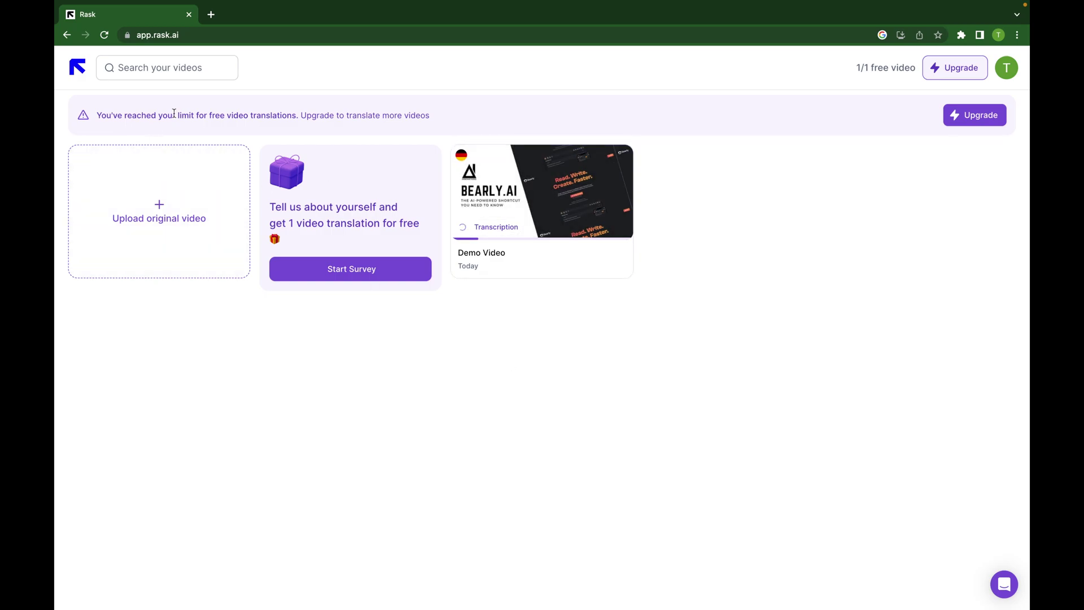
# - Highlight the free translation limit warning, its upgrade note and the 1/1 free video counter
pyautogui.moveTo(94, 114); pyautogui.dragTo(307, 116)
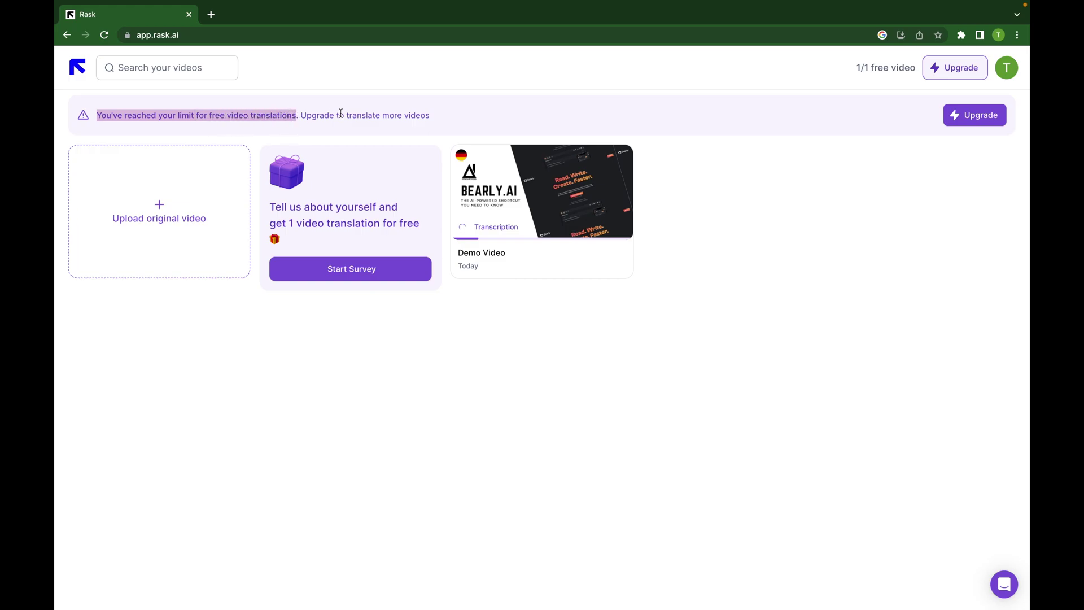
pyautogui.moveTo(430, 113); pyautogui.dragTo(688, 135)
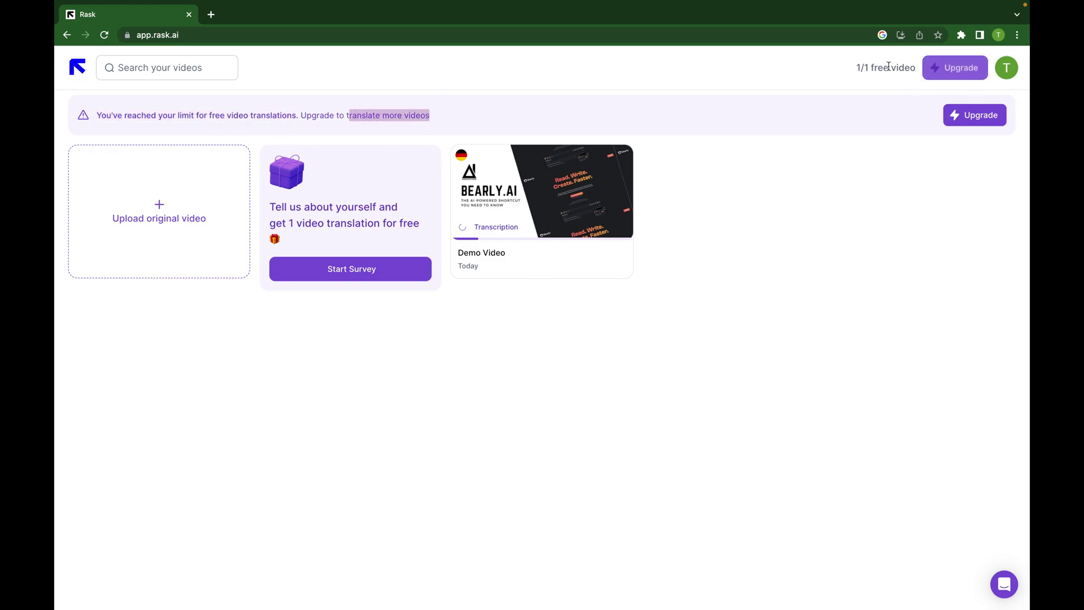
pyautogui.moveTo(857, 69); pyautogui.dragTo(914, 68)
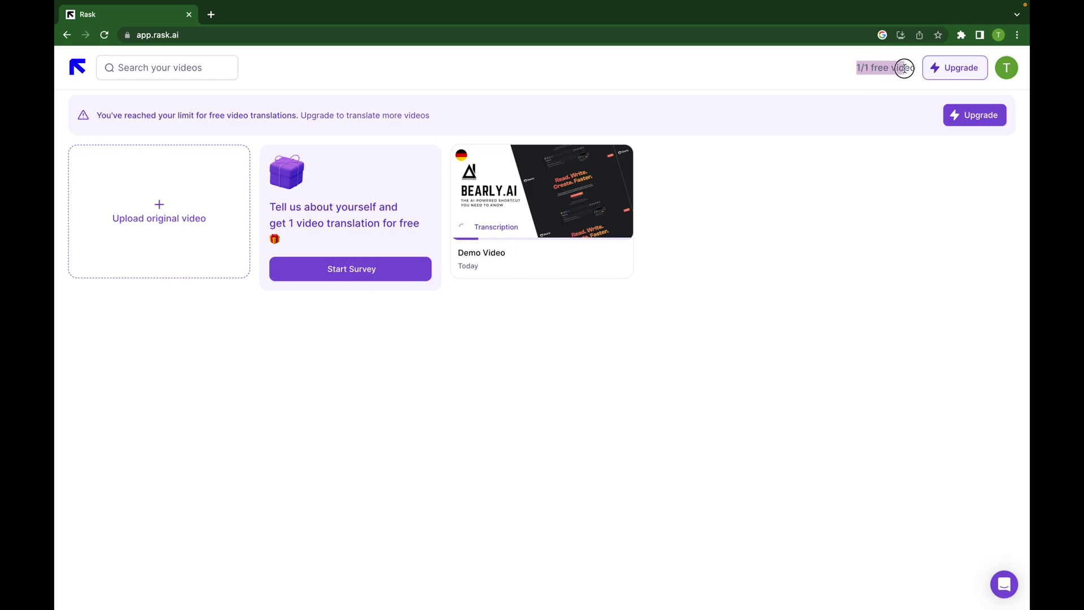
pyautogui.click(758, 252)
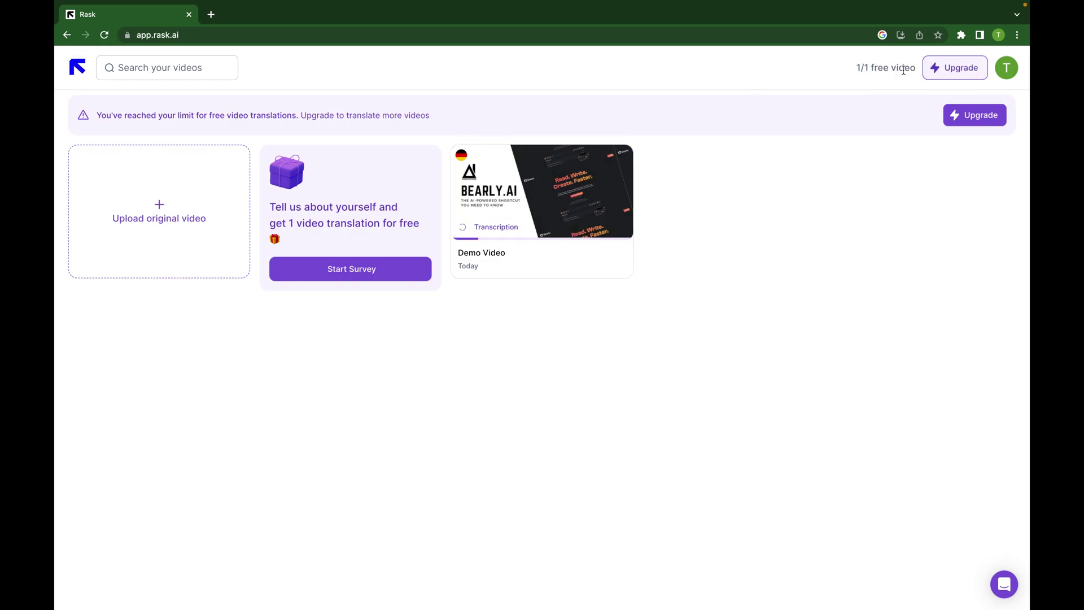
pyautogui.moveTo(915, 68); pyautogui.dragTo(847, 67)
pyautogui.click(768, 359)
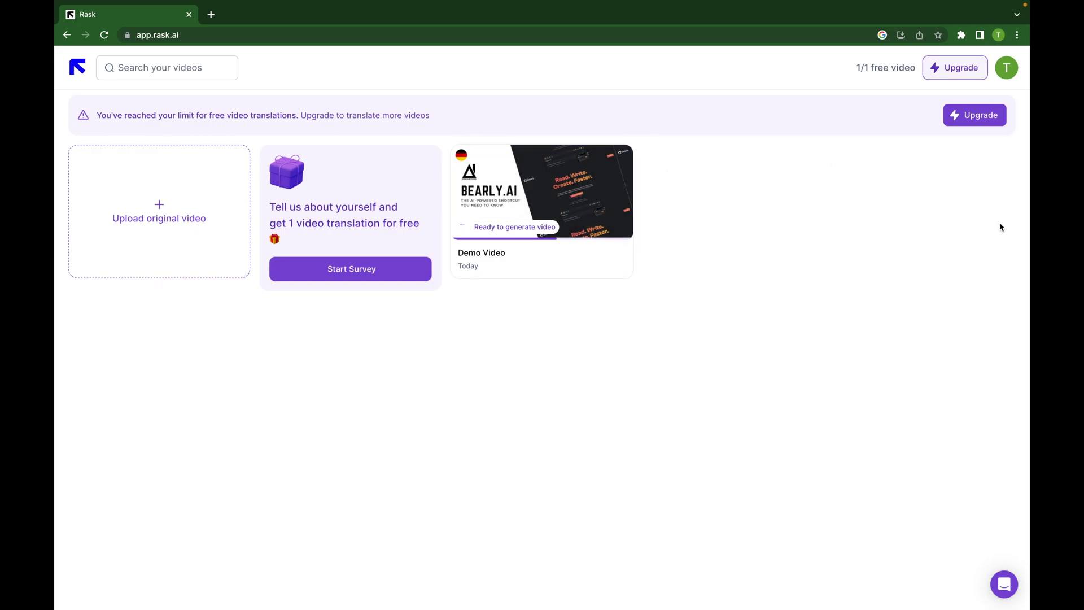
# - Browse the support chat's Messages, Help and Home views, start a message, then close it
pyautogui.click(1011, 589)
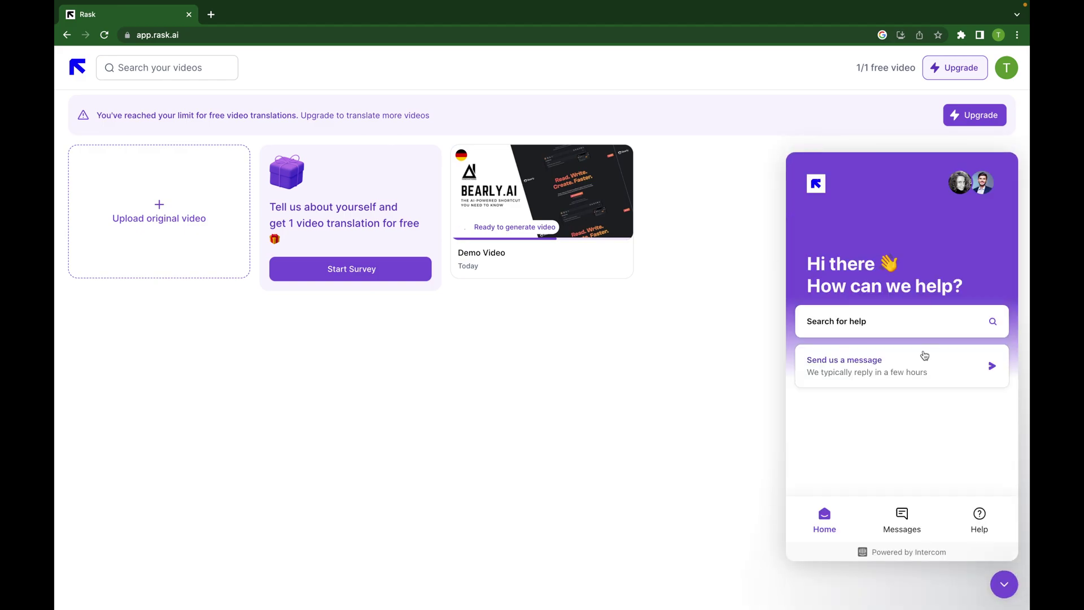
pyautogui.click(903, 517)
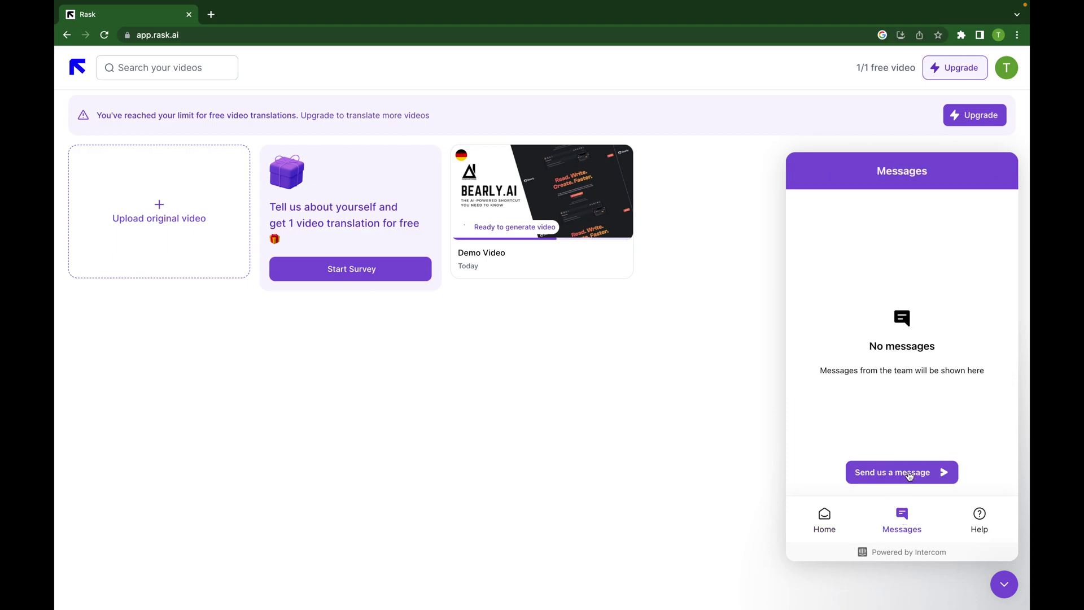
pyautogui.click(980, 517)
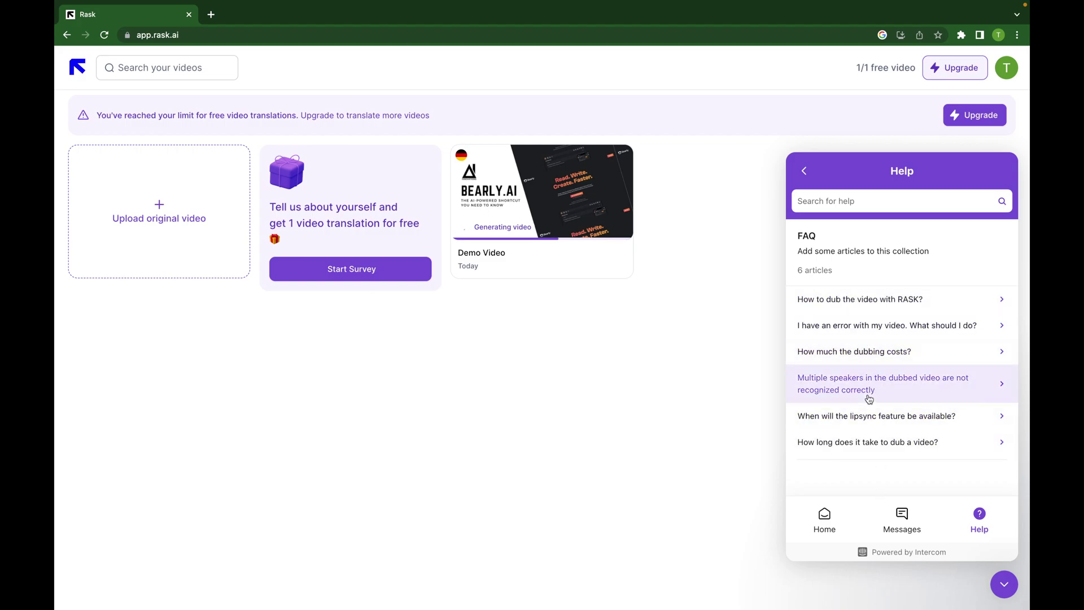
pyautogui.click(824, 517)
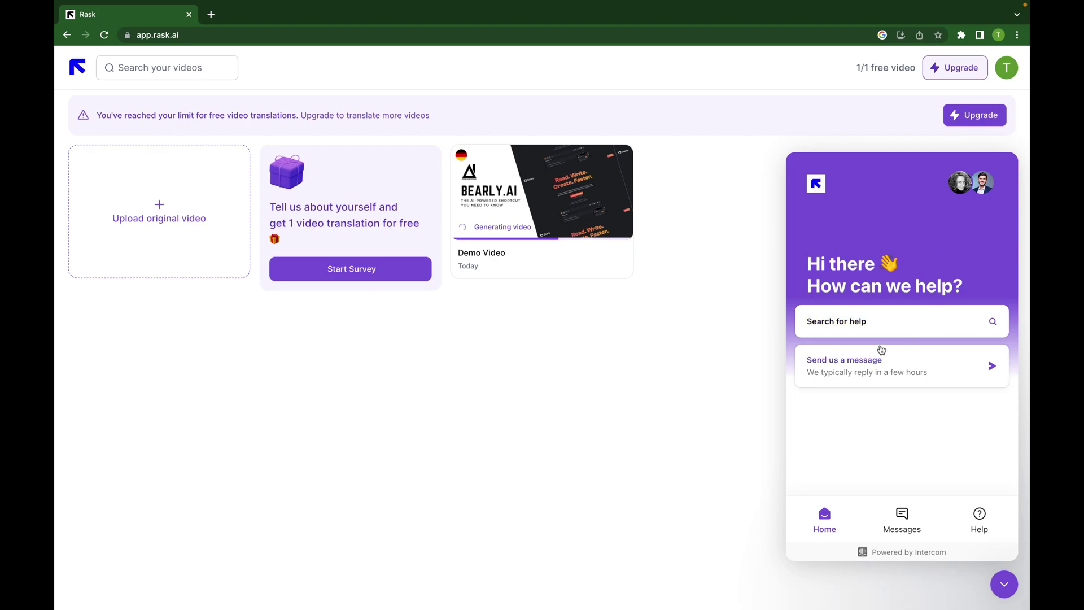
pyautogui.click(867, 367)
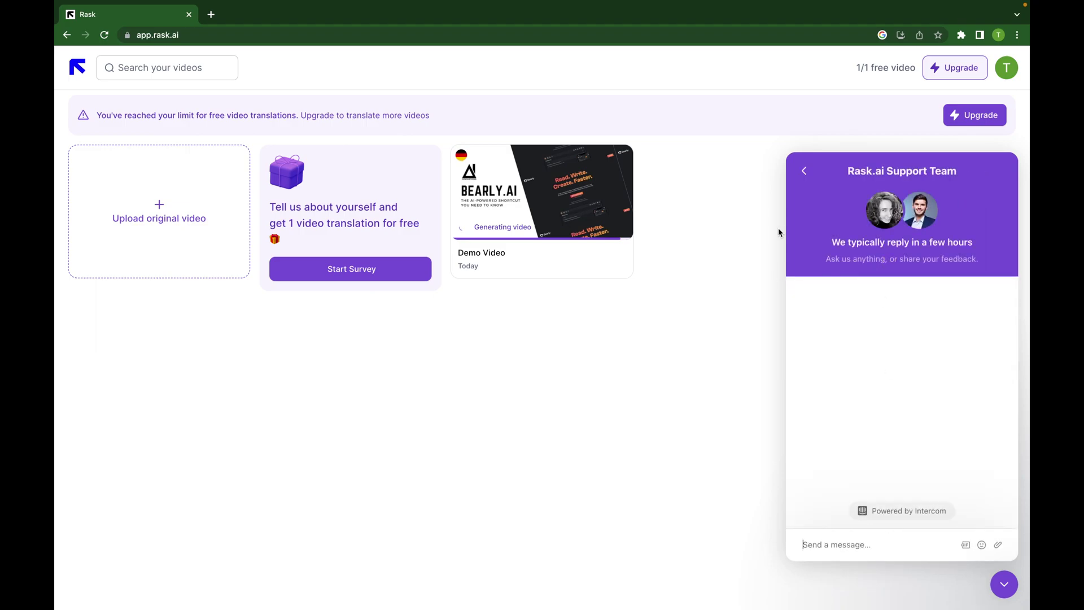
pyautogui.click(804, 170)
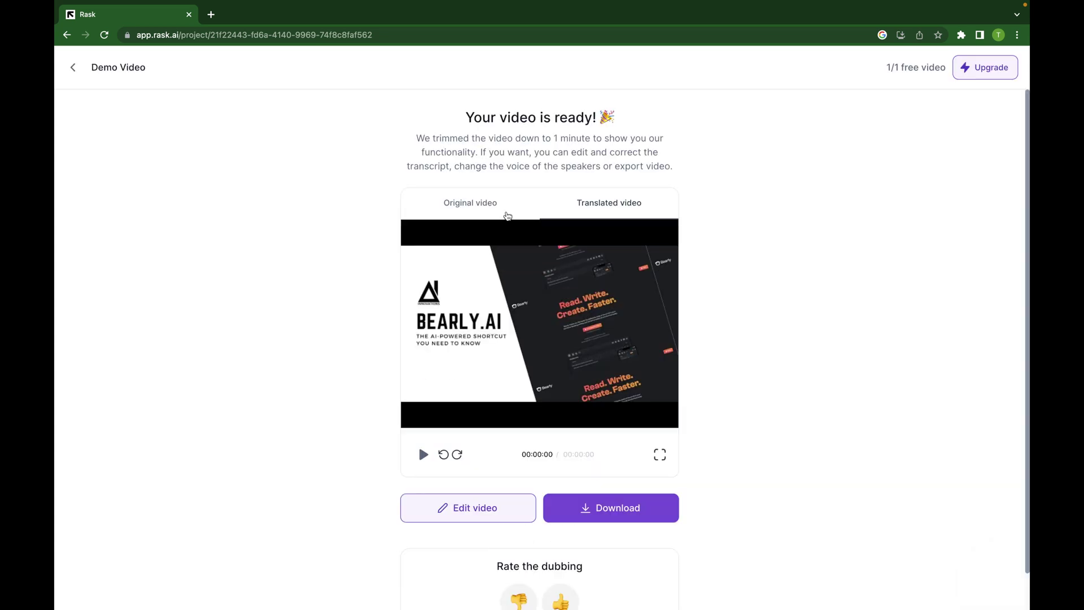
# - Highlight the video-ready notice, the trimmed-to-1-minute note and the 1/1 free allowance
pyautogui.moveTo(482, 117); pyautogui.dragTo(464, 117)
pyautogui.moveTo(596, 138); pyautogui.dragTo(542, 137)
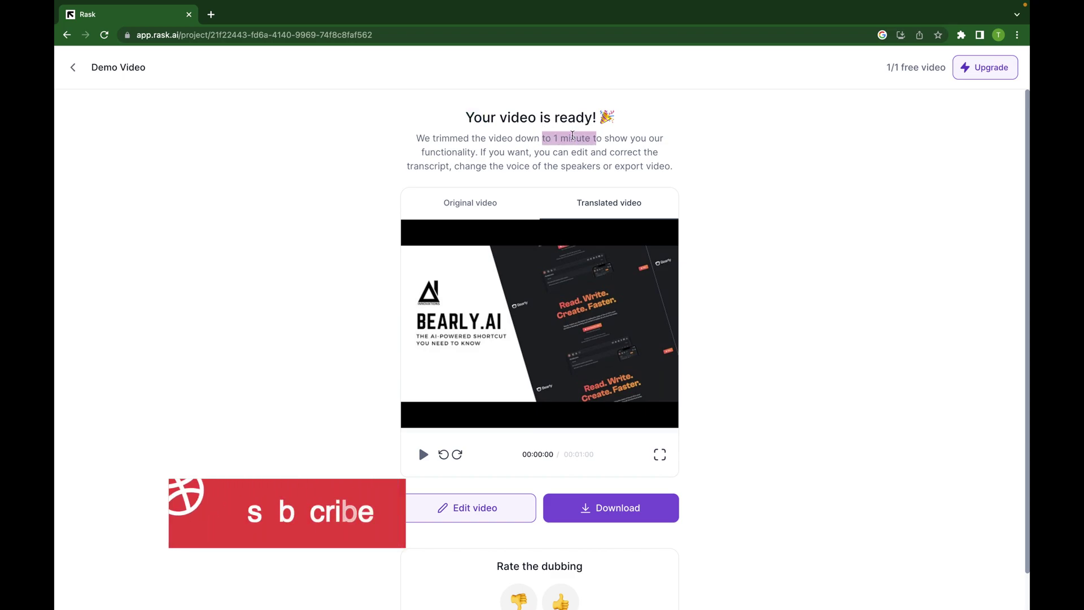
pyautogui.moveTo(886, 68); pyautogui.dragTo(935, 68)
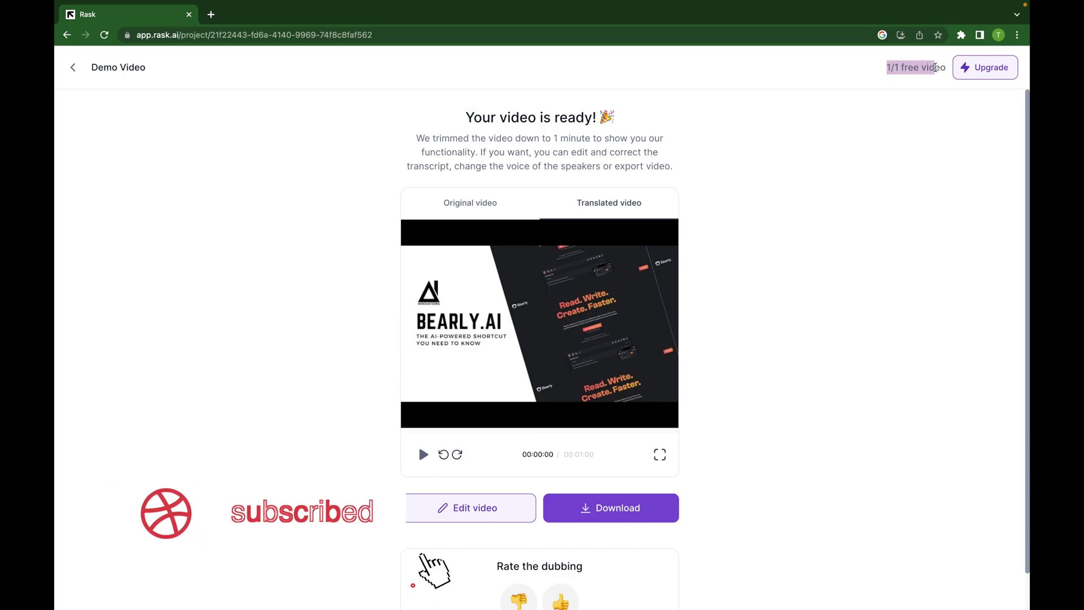
pyautogui.click(755, 145)
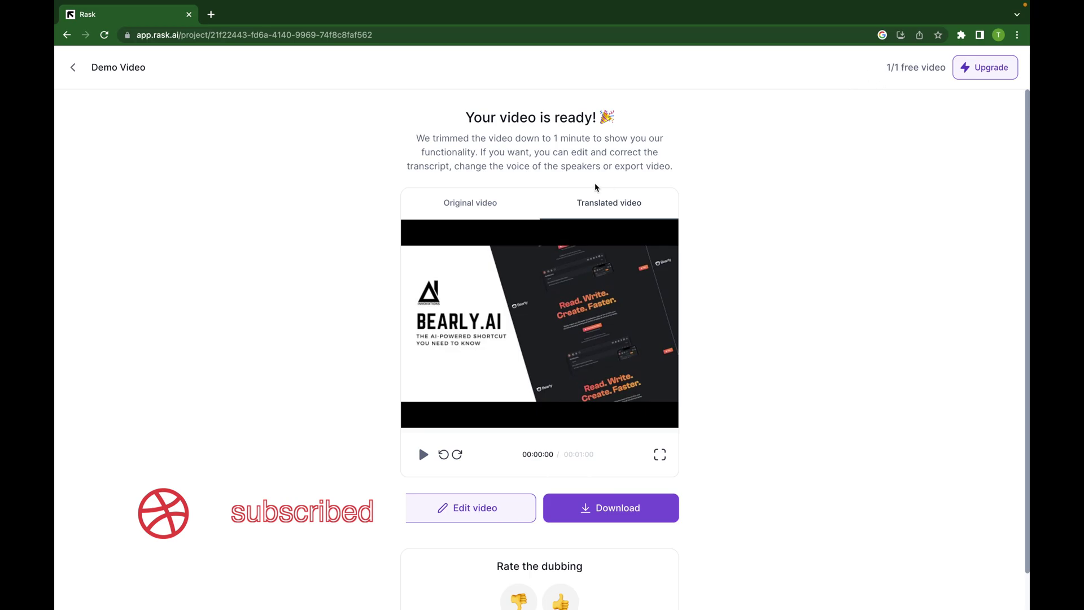
pyautogui.moveTo(617, 118); pyautogui.dragTo(542, 138)
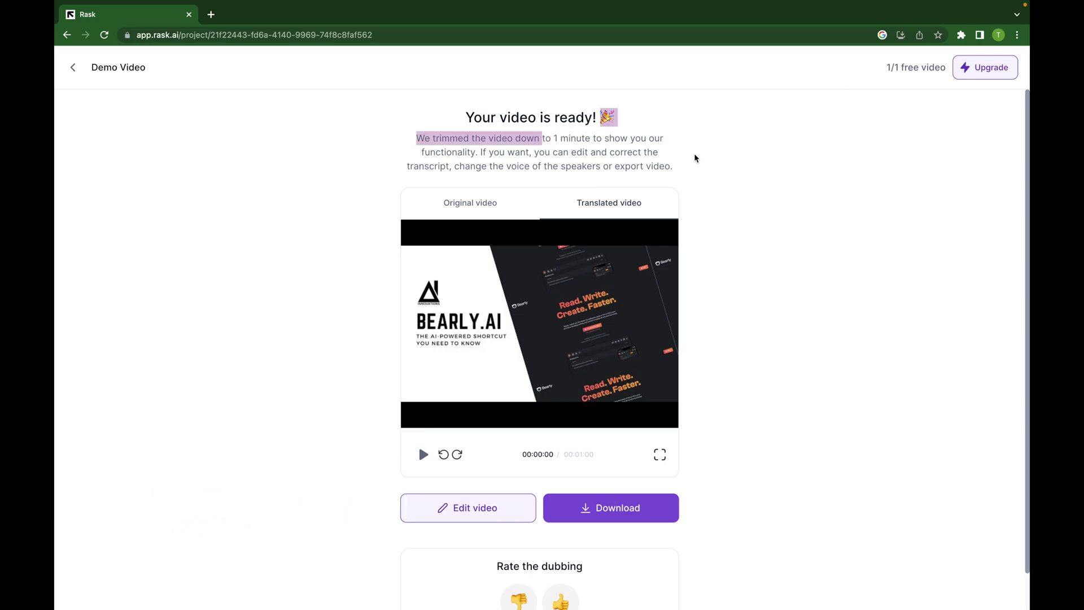
# - Play the original English video with volume raised, pausing at about 0:12
pyautogui.scroll(-1, 695, 158)
pyautogui.click(472, 164)
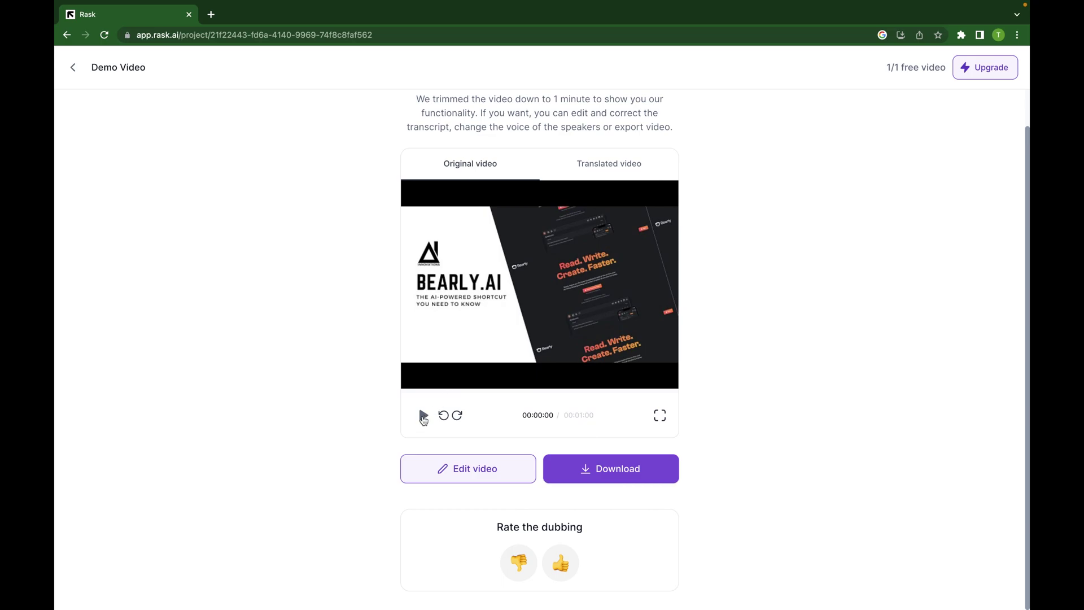
pyautogui.click(423, 416)
pyautogui.scroll(1, 360, 413)
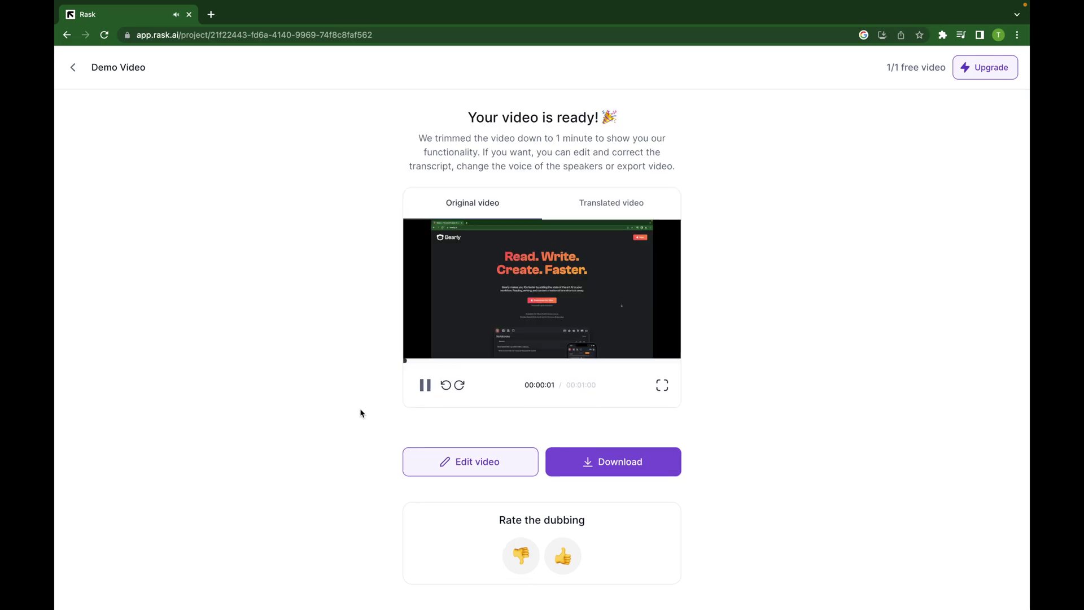
pyautogui.press('XF86AudioRaiseVolume')
pyautogui.click(421, 389)
# - Play the German translated video with volume raised, pausing around 0:14
pyautogui.click(611, 211)
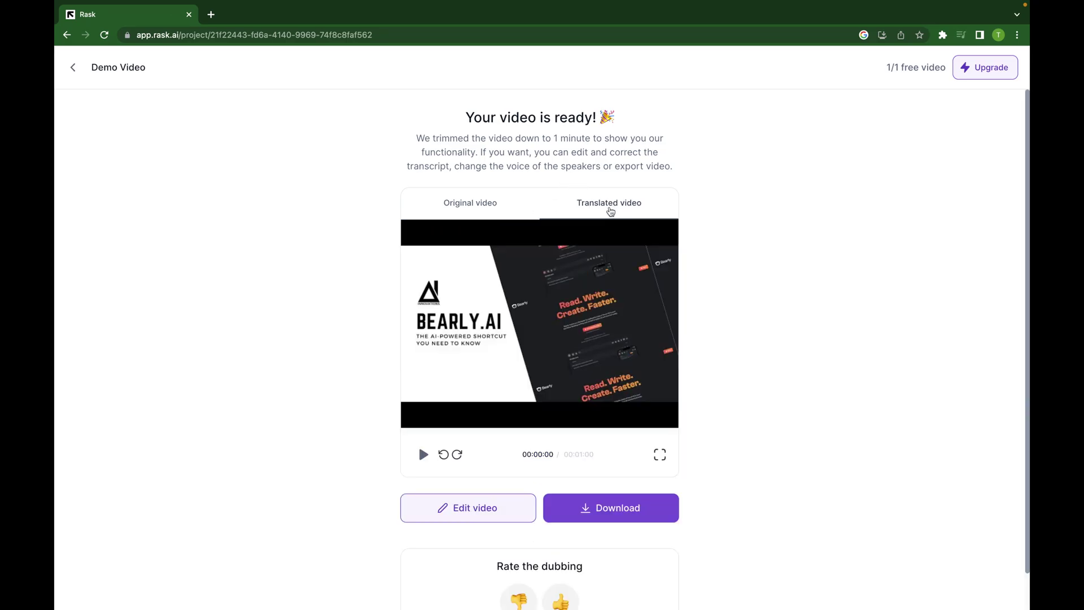
pyautogui.click(424, 455)
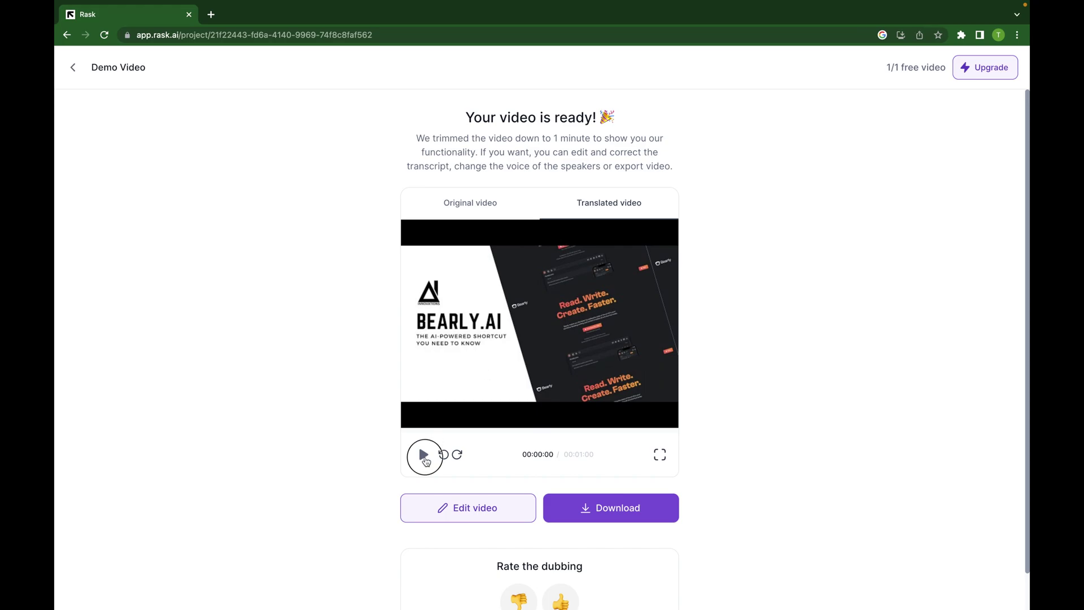
pyautogui.press('XF86AudioRaiseVolume')
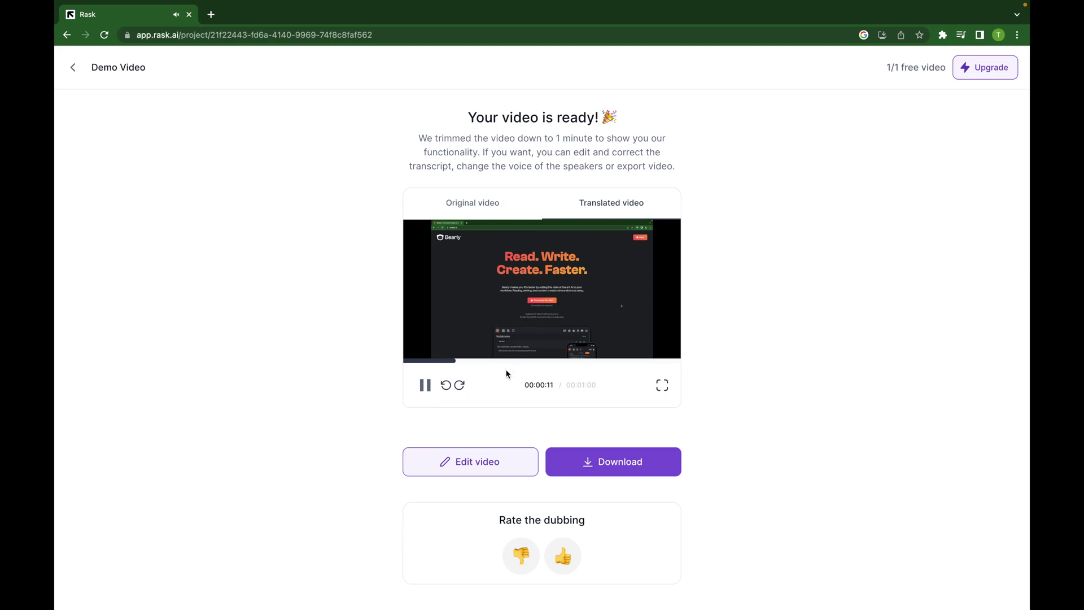
pyautogui.click(425, 387)
# - Scroll the English and German transcript columns in Edit video, highlighting the Change transcription upgrade benefit
pyautogui.click(455, 467)
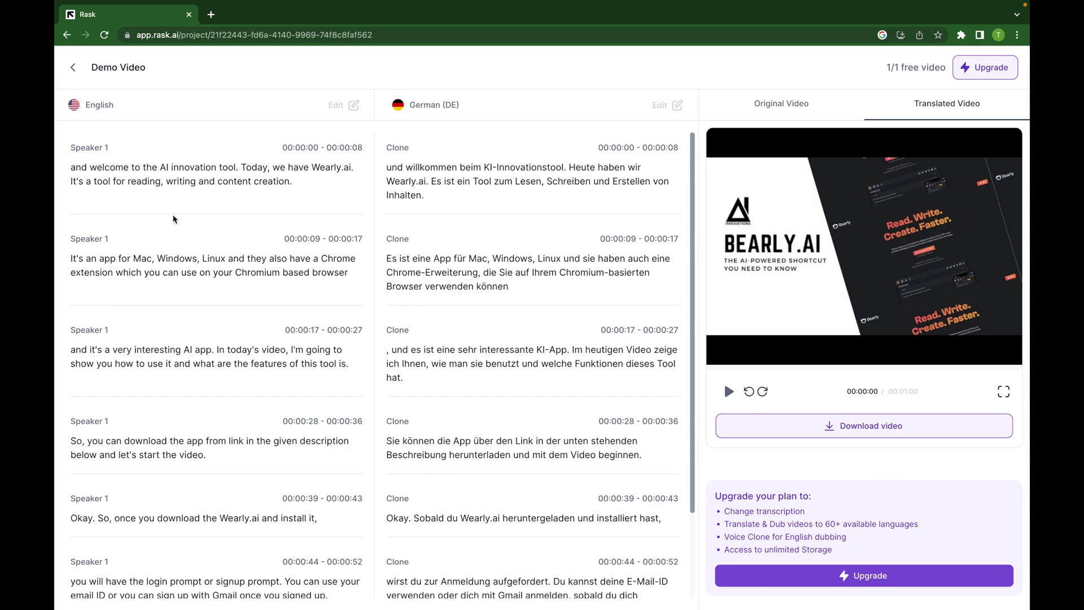
pyautogui.scroll(-2, 268, 406)
pyautogui.scroll(-2, 474, 375)
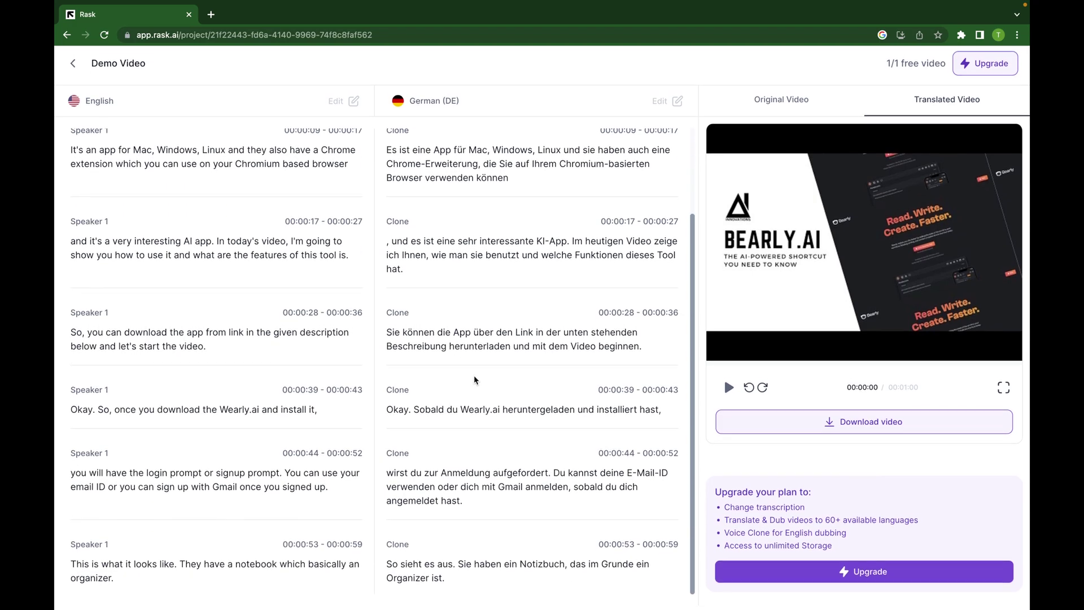
pyautogui.scroll(4, 475, 380)
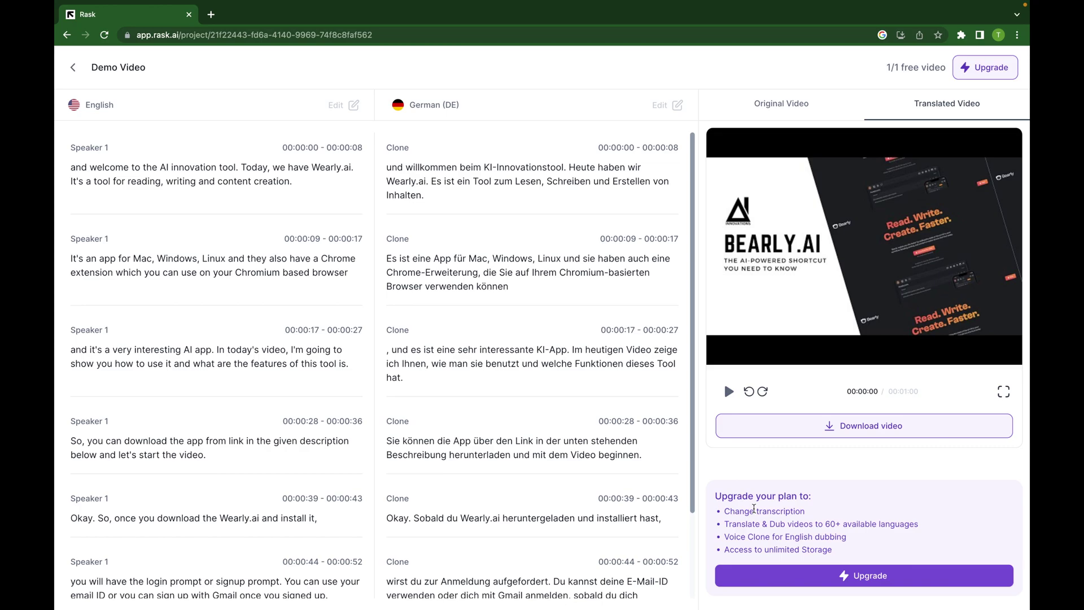
pyautogui.moveTo(726, 511)
pyautogui.mouseDown()
pyautogui.moveTo(807, 512)
pyautogui.moveTo(860, 550)
pyautogui.mouseUp()
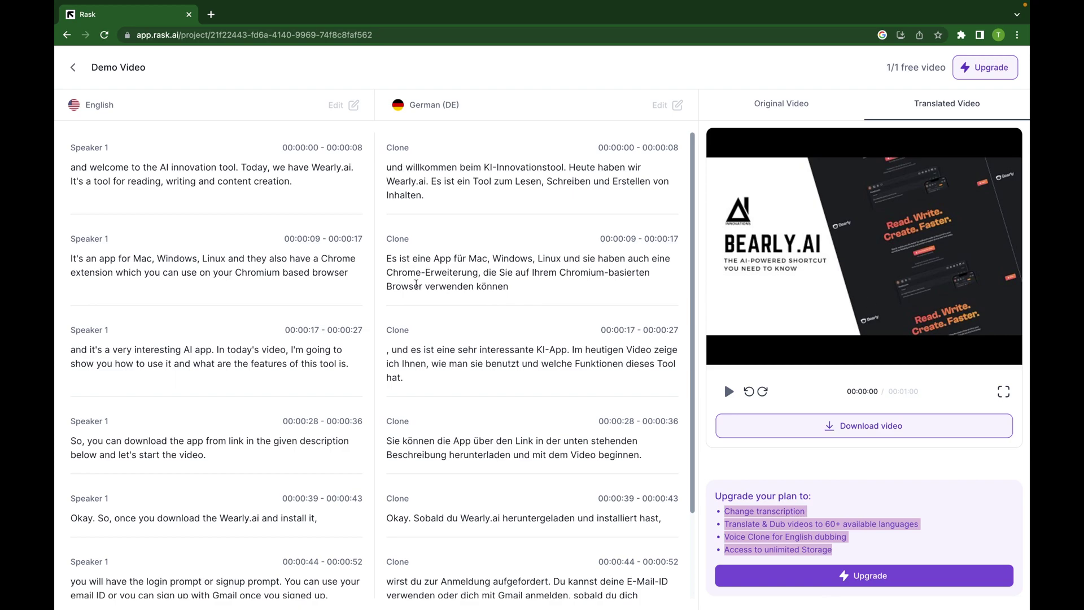
pyautogui.scroll(-2, 483, 387)
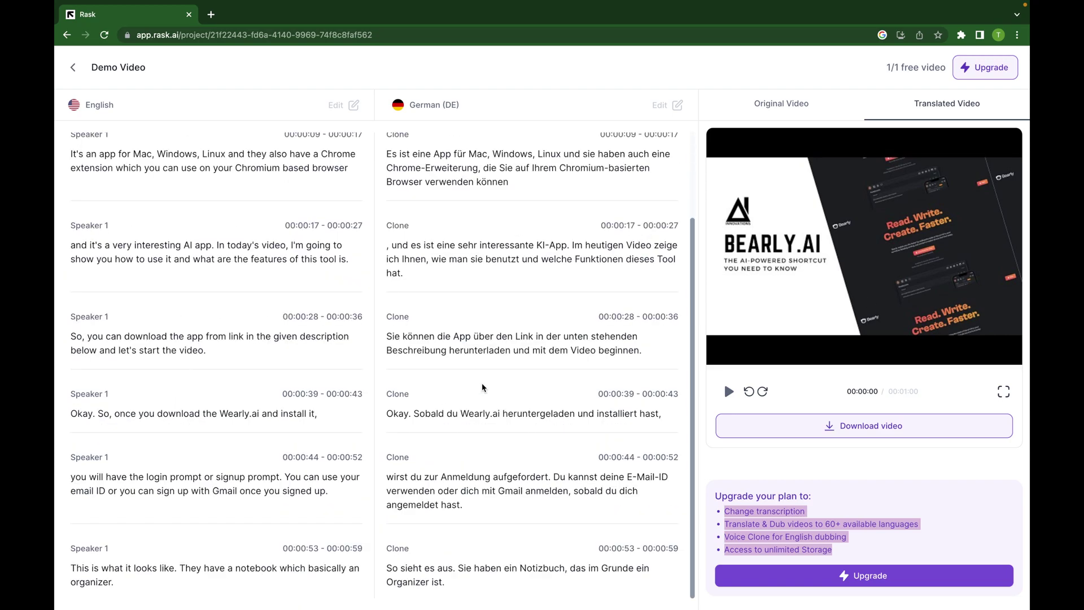
pyautogui.click(73, 67)
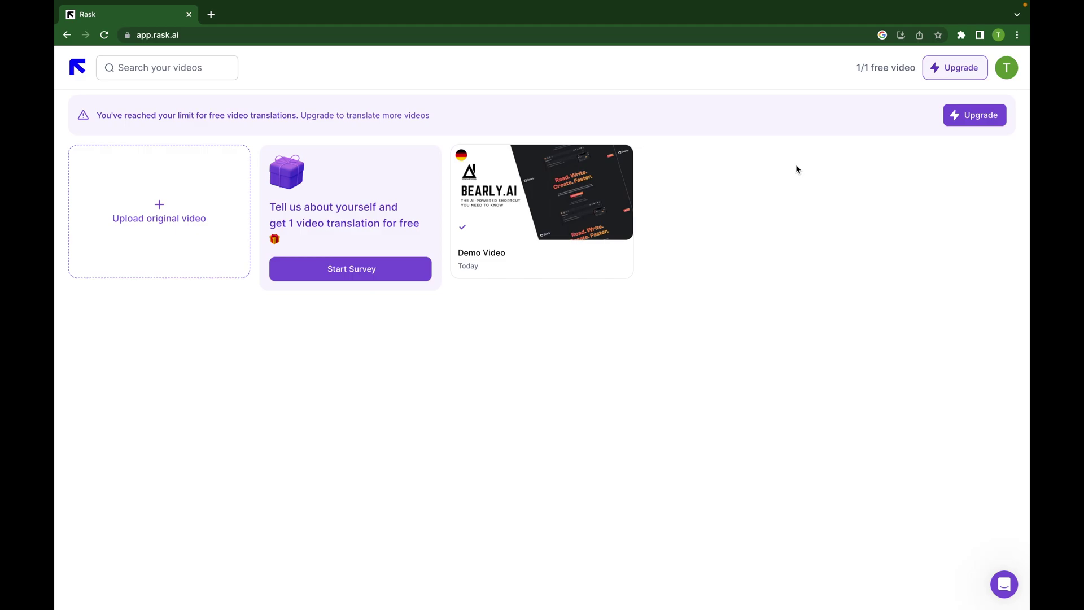
# - Toggle the Upgrade plans between monthly and annual billing, ending on the $49 monthly Basic price
pyautogui.click(938, 72)
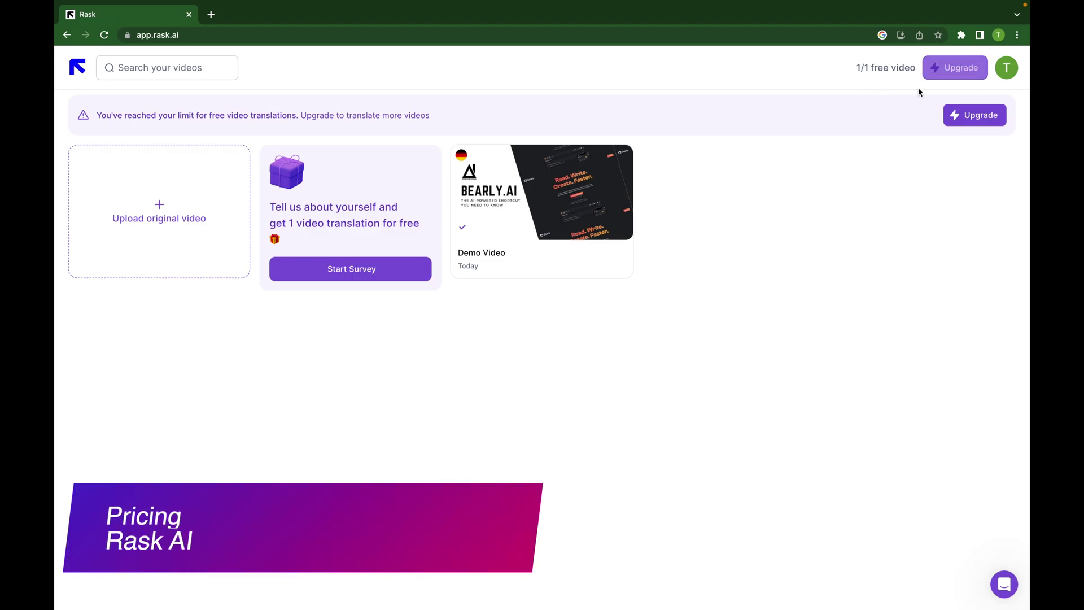
pyautogui.click(950, 72)
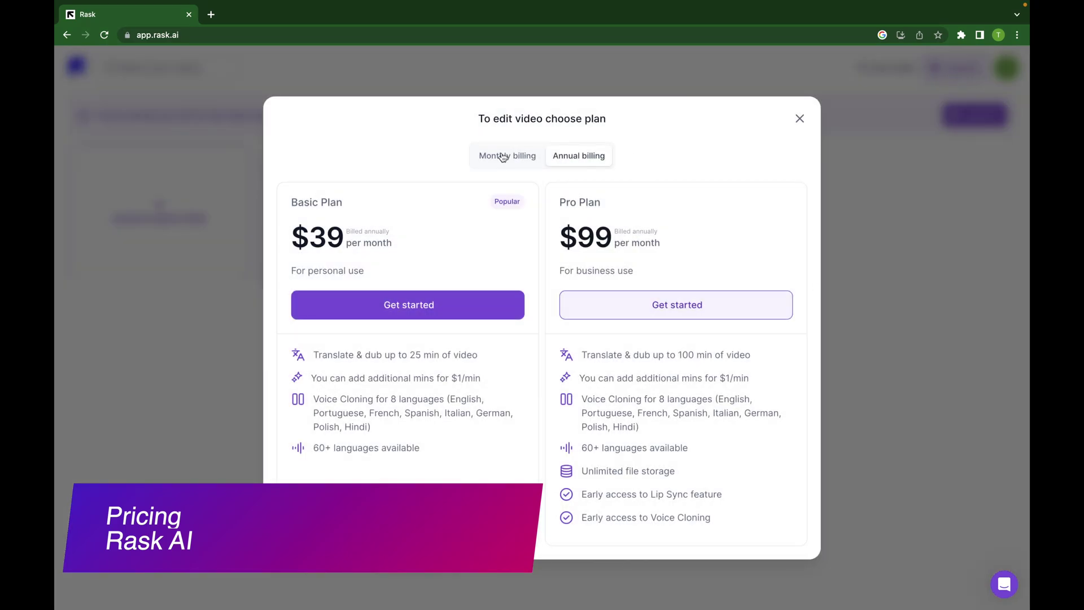
pyautogui.click(495, 157)
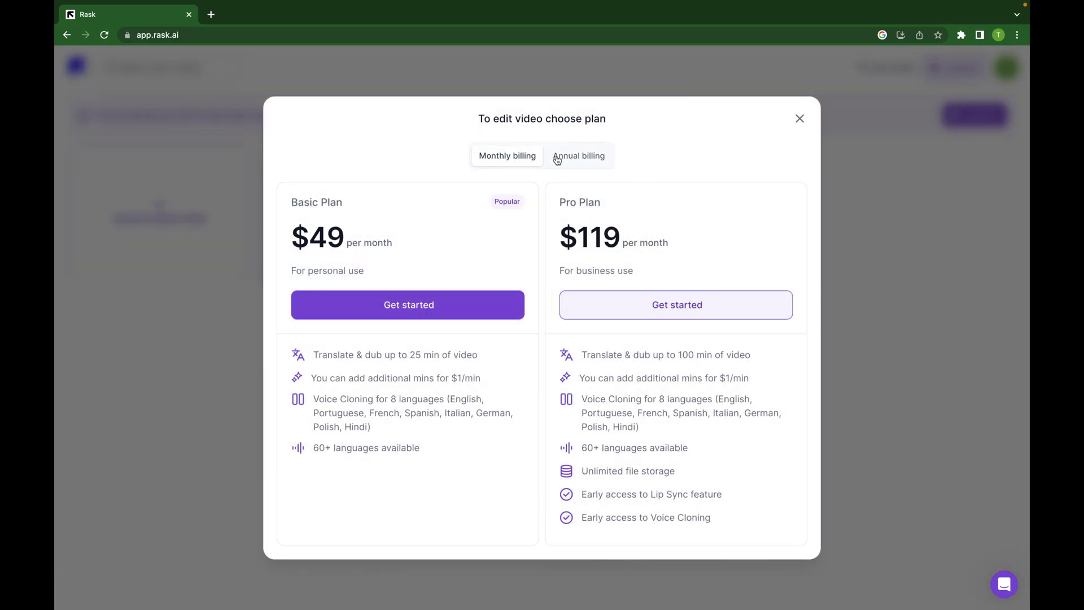
pyautogui.click(583, 160)
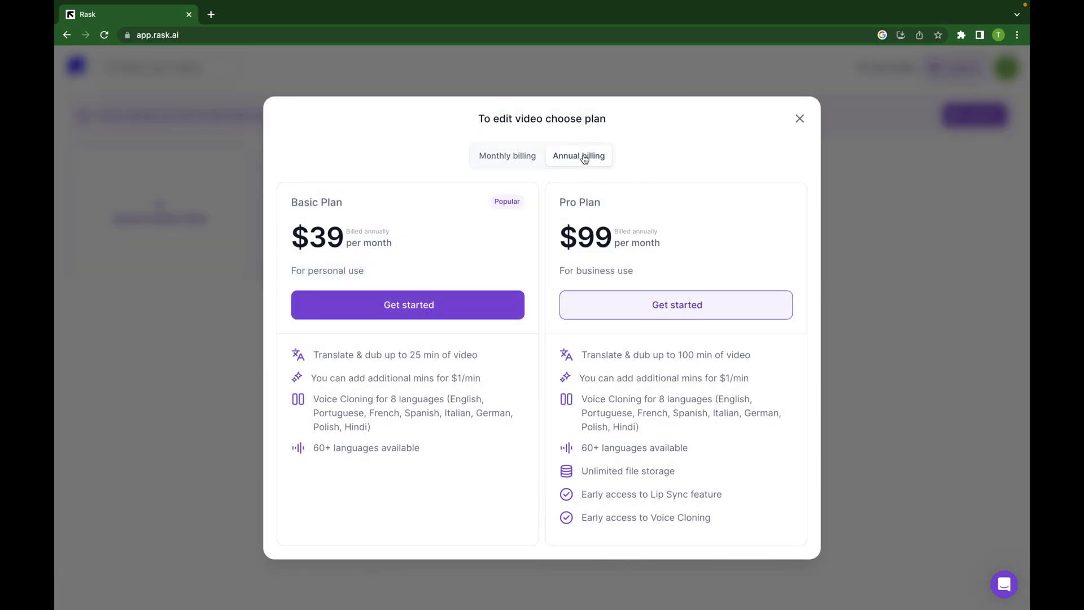
pyautogui.click(497, 157)
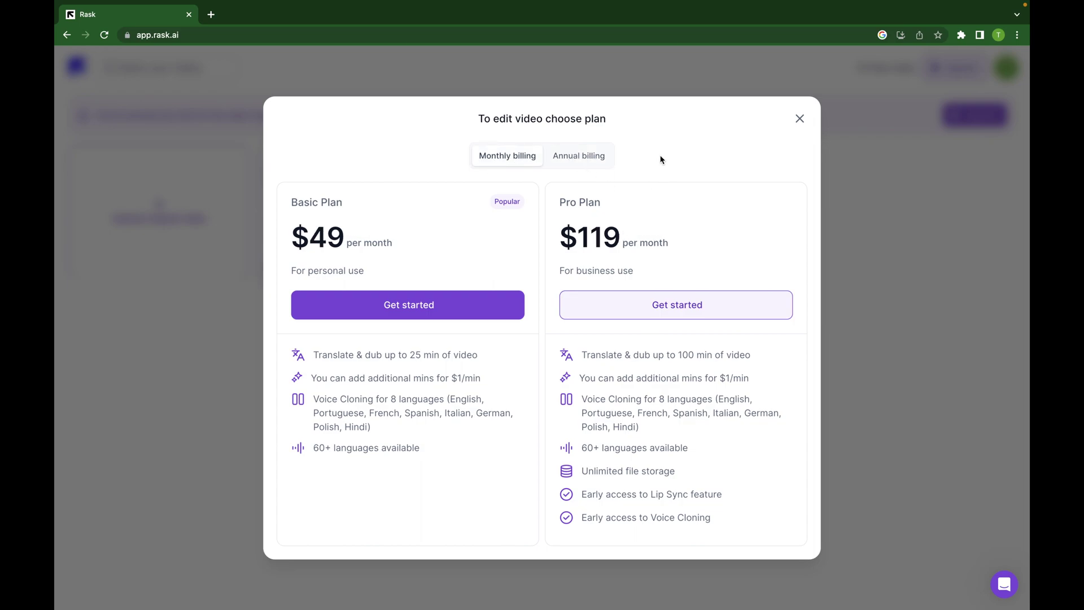
pyautogui.click(567, 156)
pyautogui.click(504, 159)
pyautogui.moveTo(397, 248); pyautogui.dragTo(295, 245)
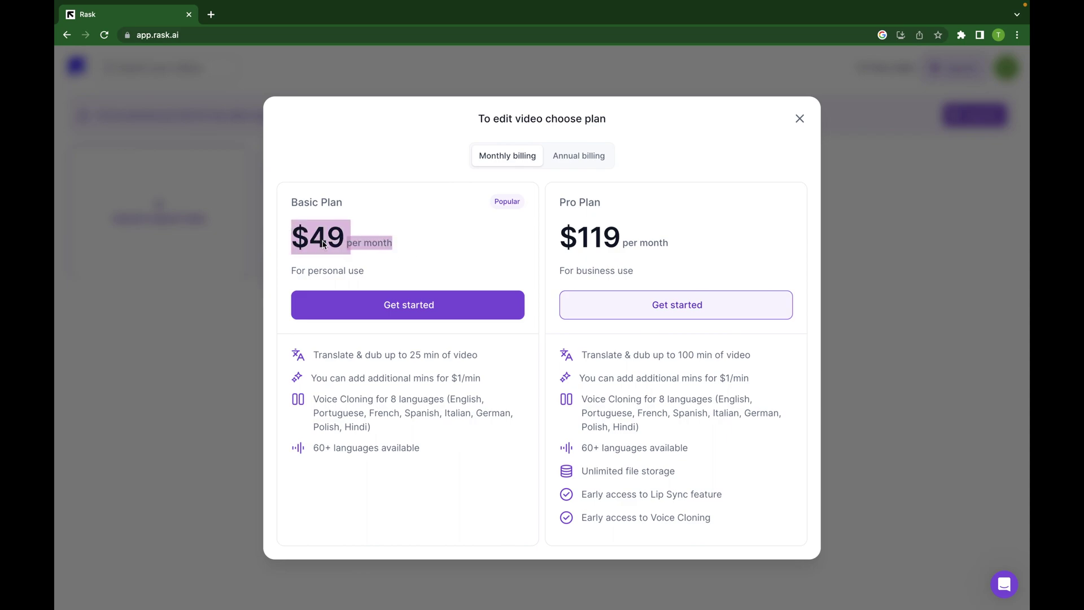
pyautogui.click(431, 248)
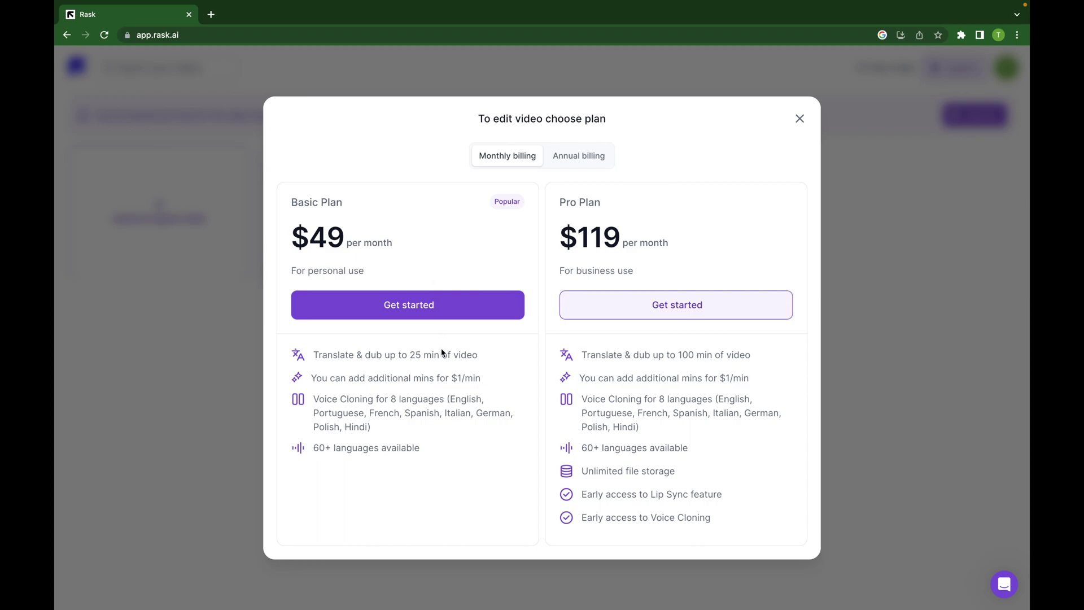
pyautogui.moveTo(407, 355); pyautogui.dragTo(449, 357)
pyautogui.click(480, 382)
pyautogui.moveTo(481, 381); pyautogui.dragTo(313, 381)
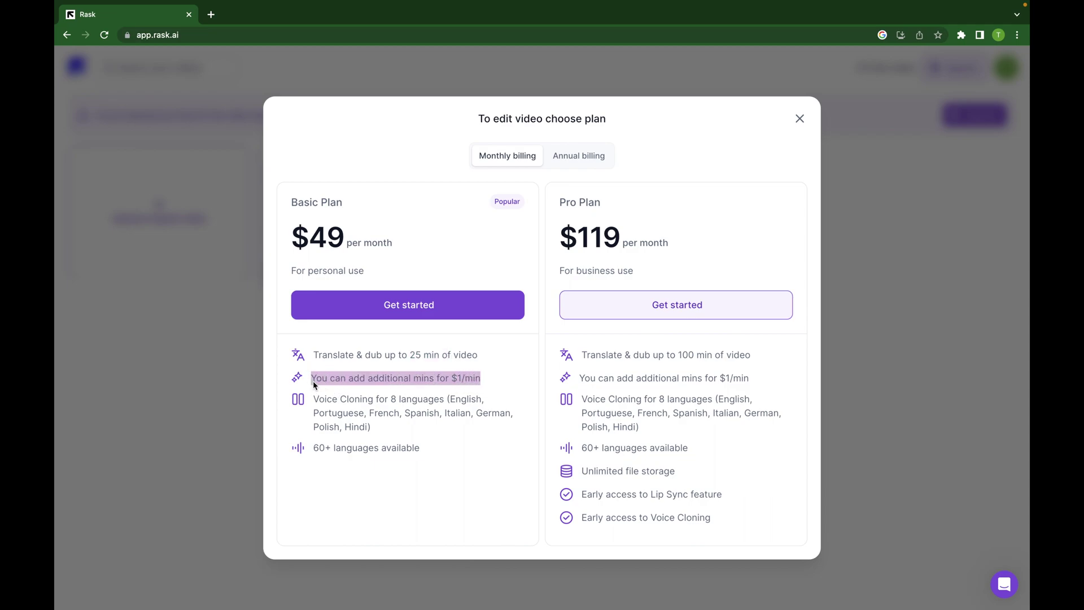
pyautogui.moveTo(439, 356); pyautogui.dragTo(410, 356)
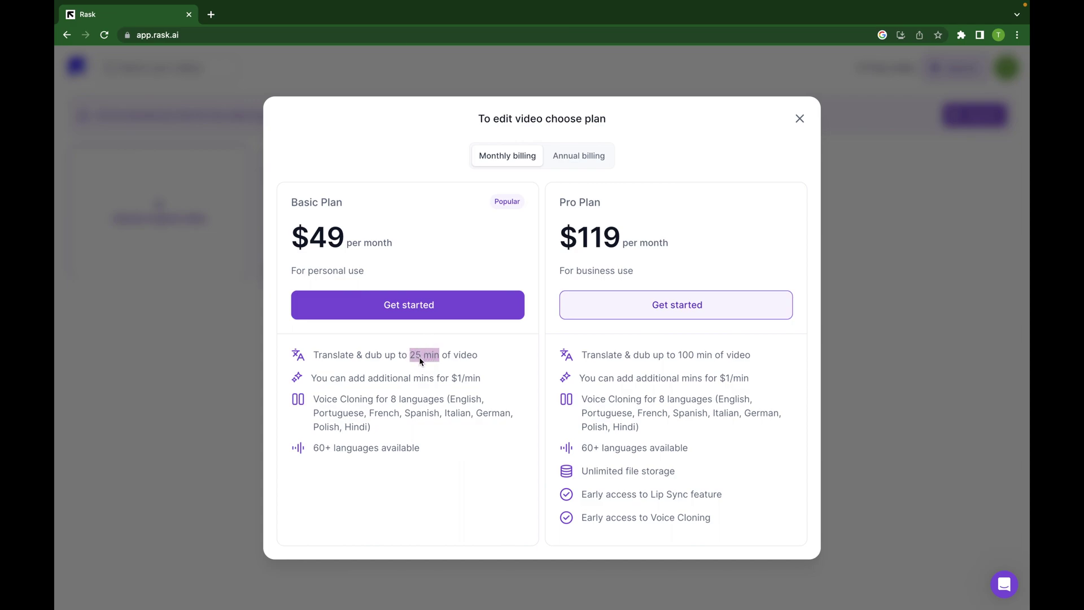
pyautogui.click(484, 359)
pyautogui.moveTo(485, 358); pyautogui.dragTo(407, 357)
pyautogui.moveTo(482, 378); pyautogui.dragTo(407, 378)
pyautogui.click(448, 415)
pyautogui.moveTo(457, 355); pyautogui.dragTo(388, 355)
pyautogui.moveTo(481, 378); pyautogui.dragTo(399, 381)
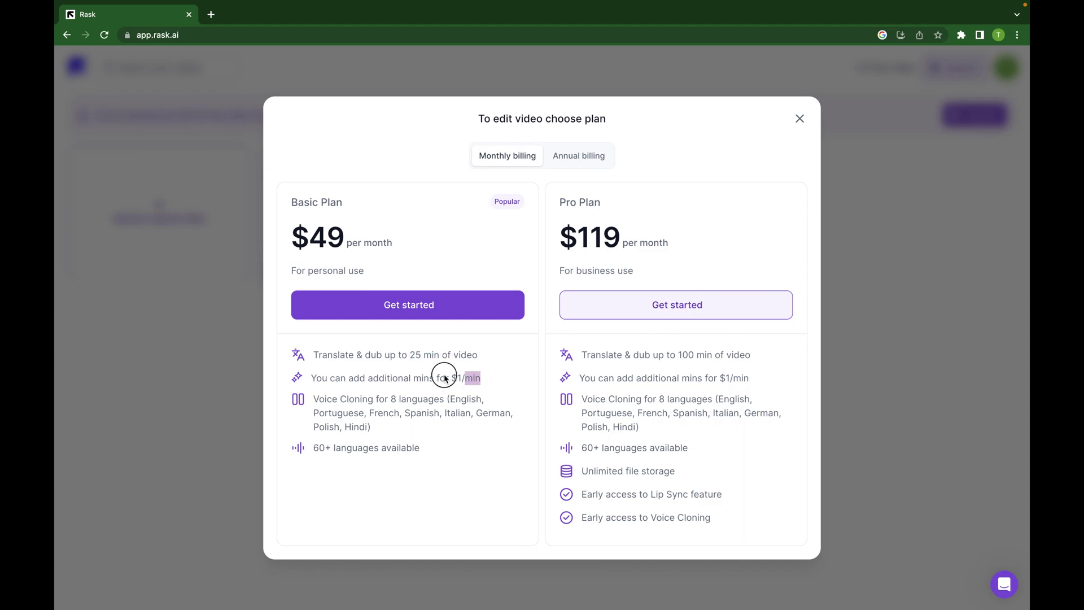
pyautogui.click(444, 443)
pyautogui.moveTo(421, 449); pyautogui.dragTo(314, 448)
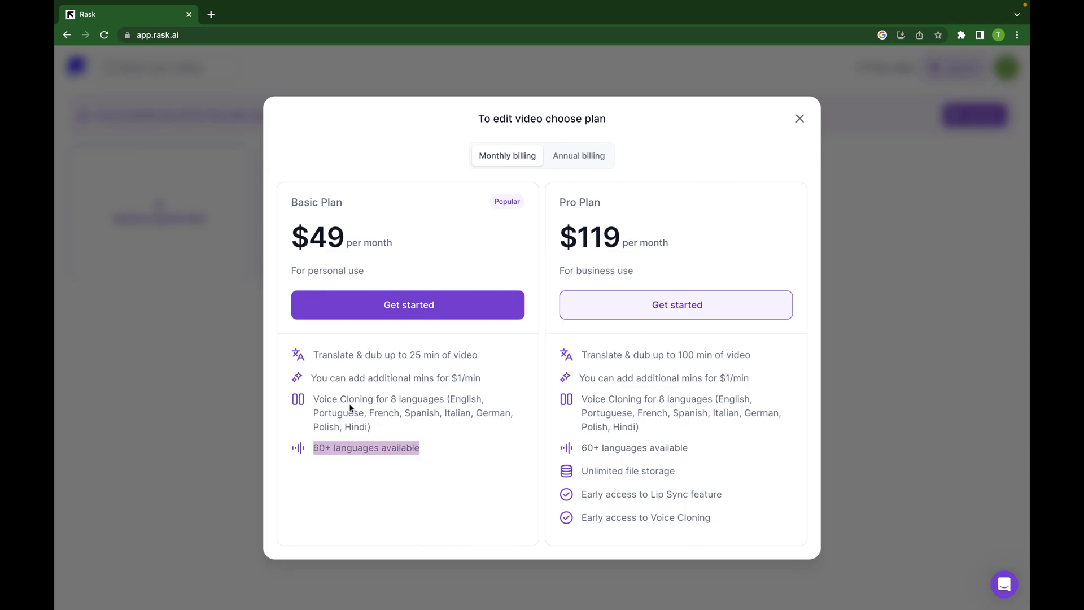
pyautogui.moveTo(314, 398); pyautogui.dragTo(445, 401)
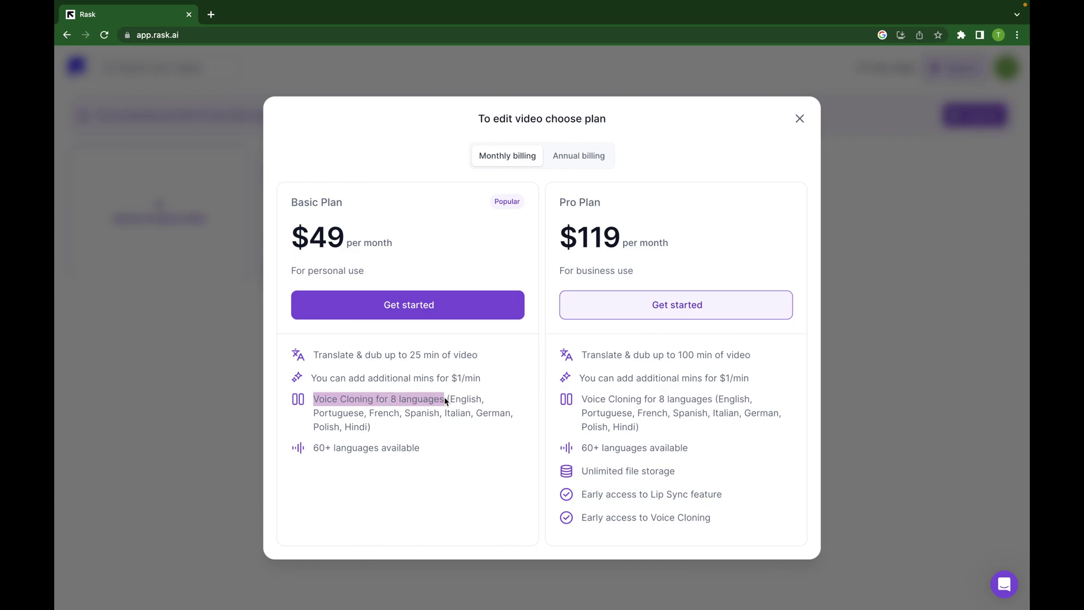
pyautogui.click(413, 425)
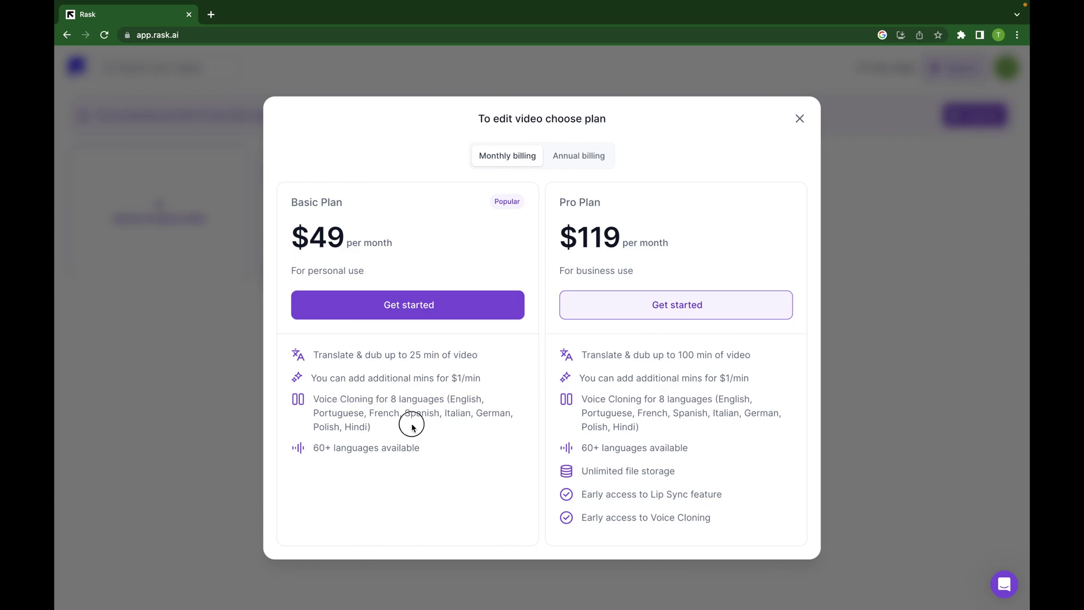
pyautogui.moveTo(413, 426); pyautogui.dragTo(450, 405)
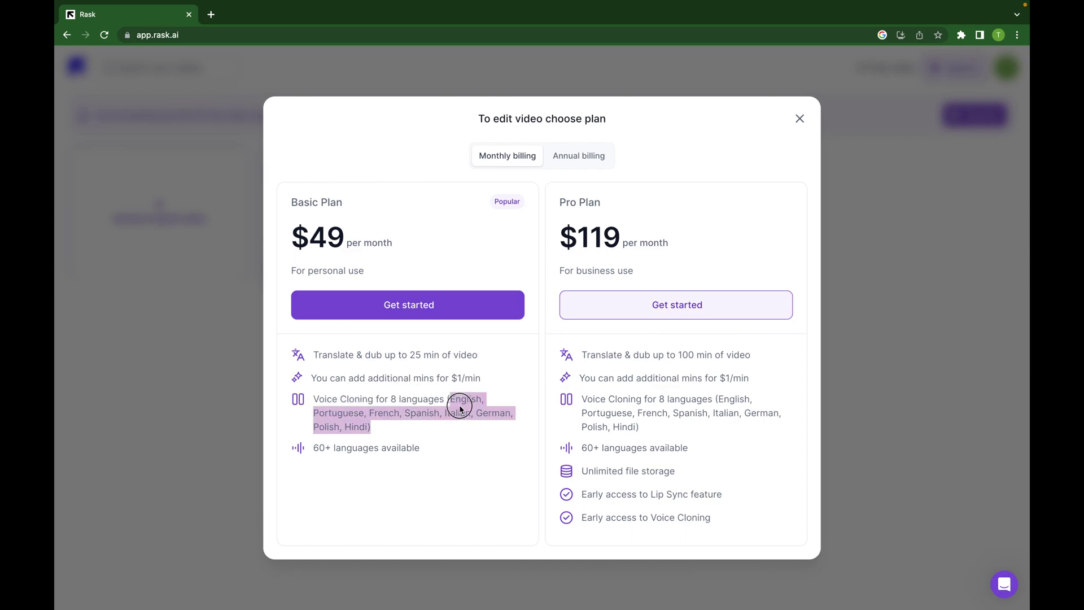
pyautogui.click(429, 420)
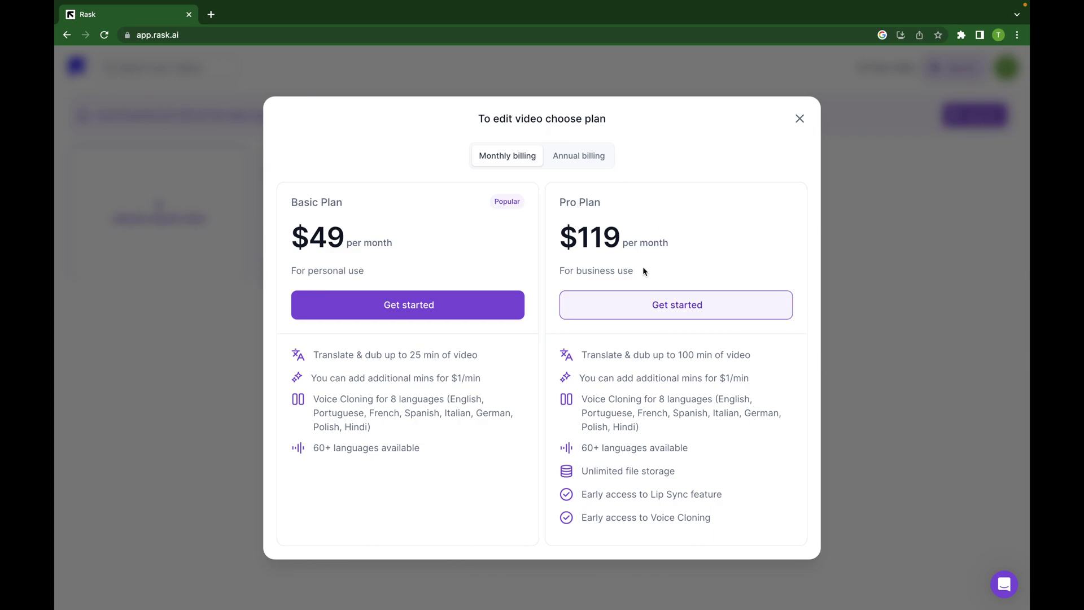
pyautogui.moveTo(638, 271); pyautogui.dragTo(556, 271)
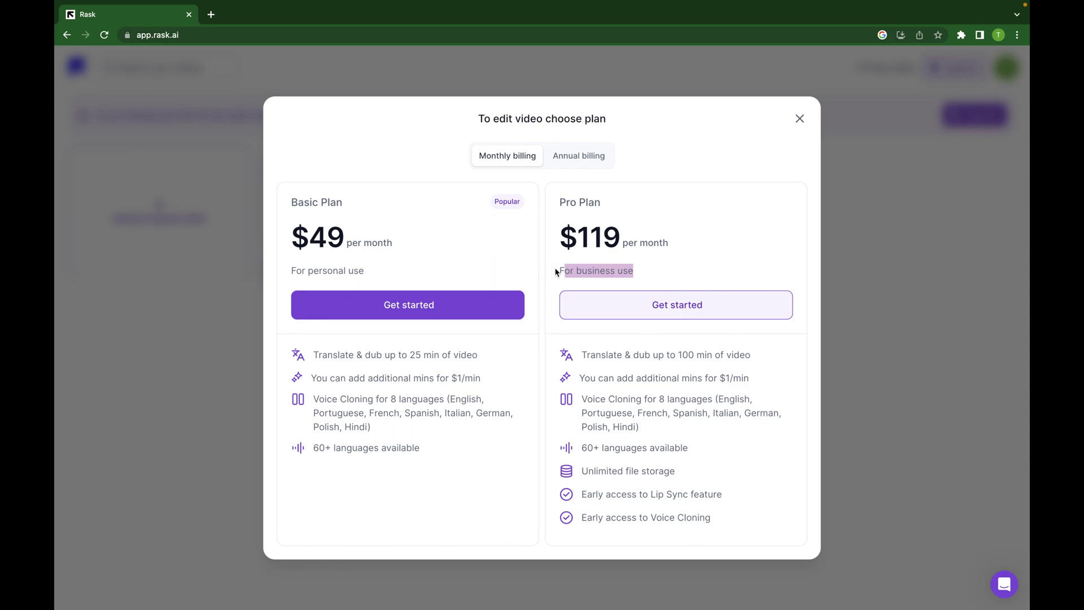
pyautogui.moveTo(367, 271); pyautogui.dragTo(305, 271)
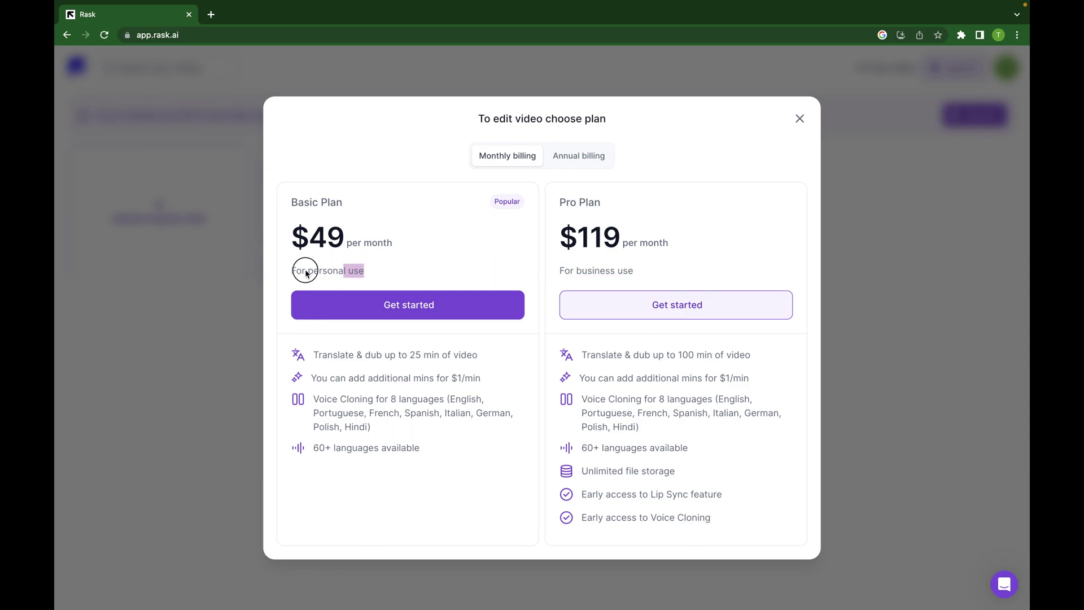
pyautogui.moveTo(635, 271); pyautogui.dragTo(588, 271)
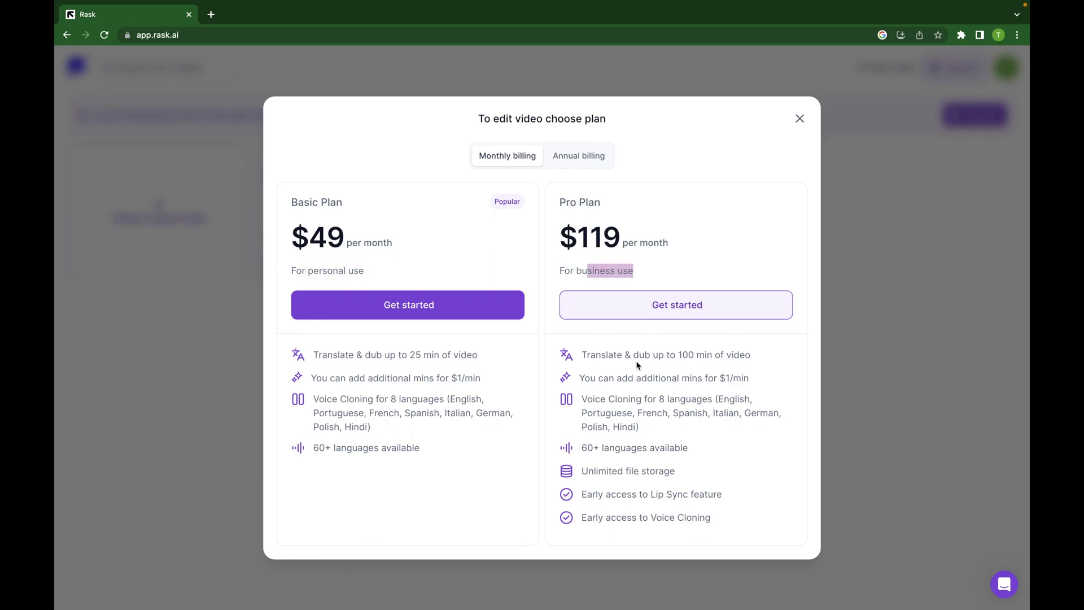
pyautogui.click(680, 359)
pyautogui.moveTo(680, 359)
pyautogui.mouseDown()
pyautogui.moveTo(714, 359)
pyautogui.moveTo(652, 384)
pyautogui.moveTo(581, 377)
pyautogui.mouseUp()
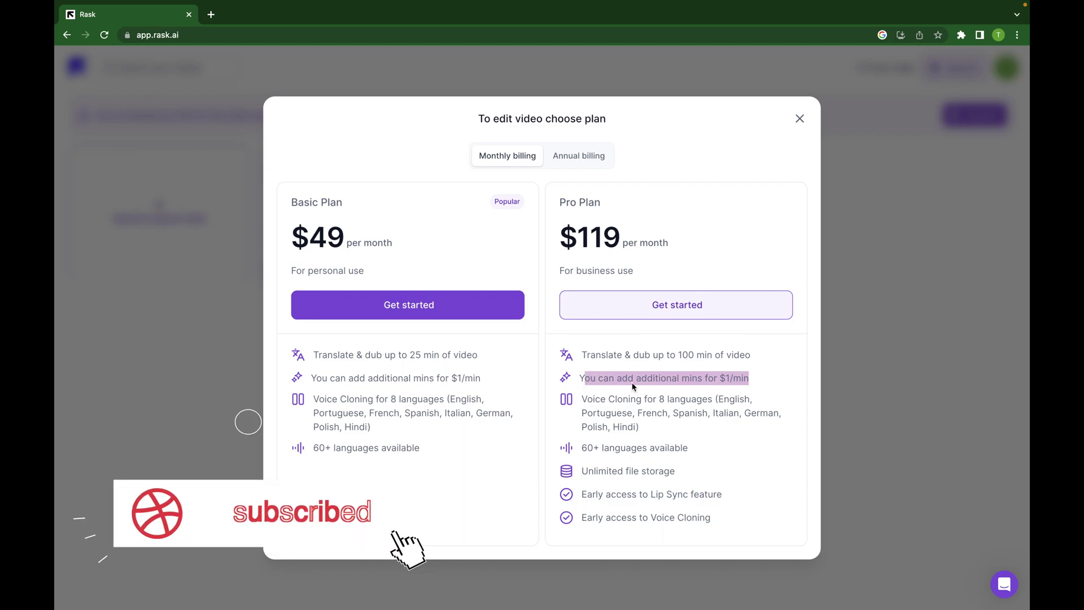
pyautogui.moveTo(640, 427); pyautogui.dragTo(586, 399)
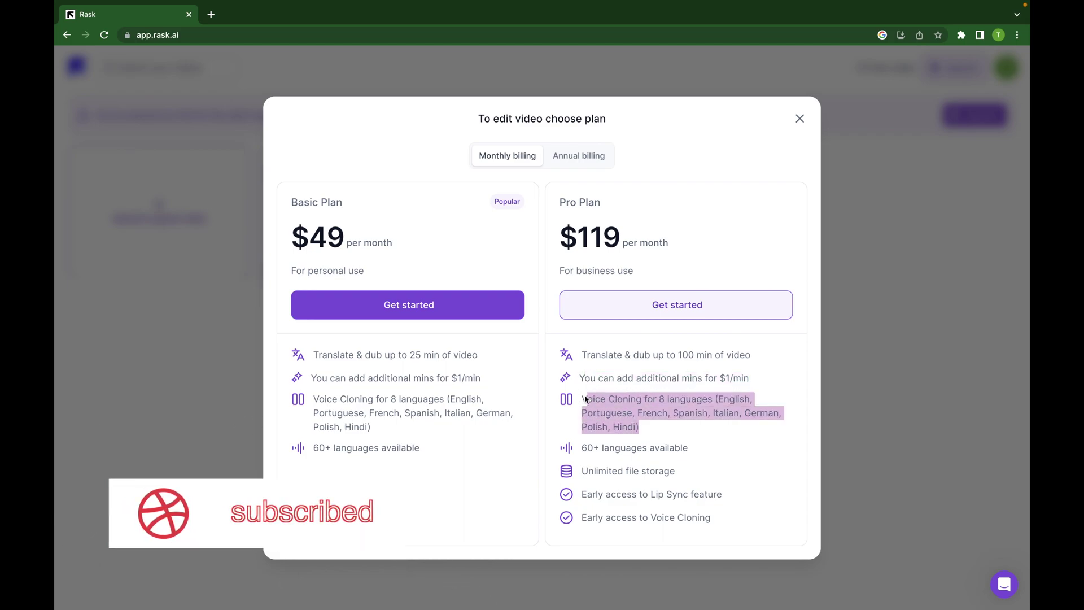
pyautogui.moveTo(688, 448); pyautogui.dragTo(584, 447)
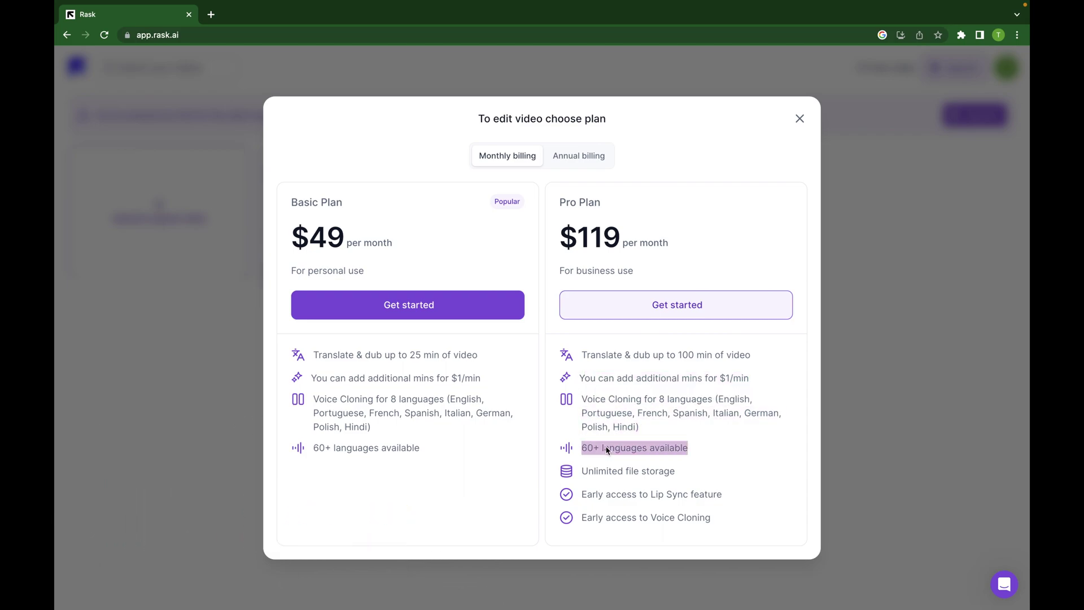
pyautogui.click(727, 447)
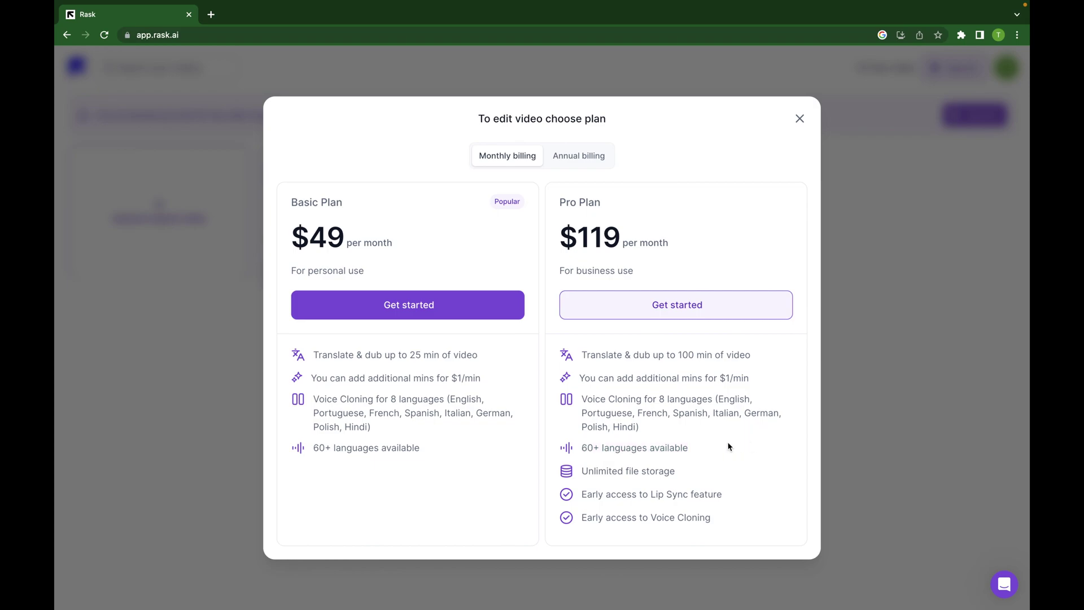
pyautogui.moveTo(692, 450); pyautogui.dragTo(582, 353)
pyautogui.click(714, 360)
pyautogui.moveTo(696, 355); pyautogui.dragTo(676, 354)
pyautogui.moveTo(676, 471); pyautogui.dragTo(581, 471)
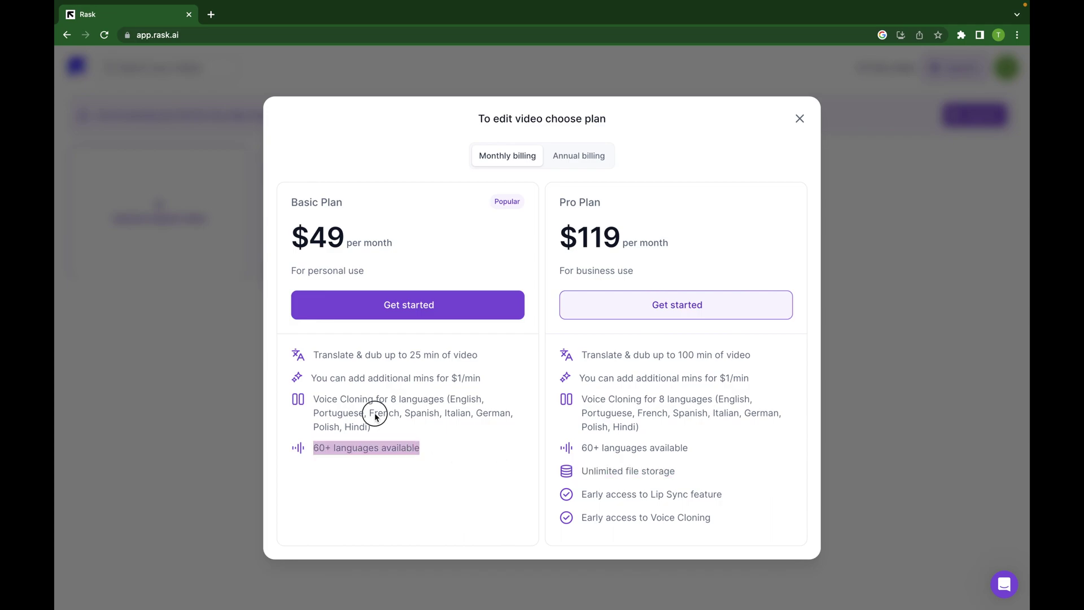
pyautogui.moveTo(443, 455); pyautogui.dragTo(312, 356)
pyautogui.click(389, 448)
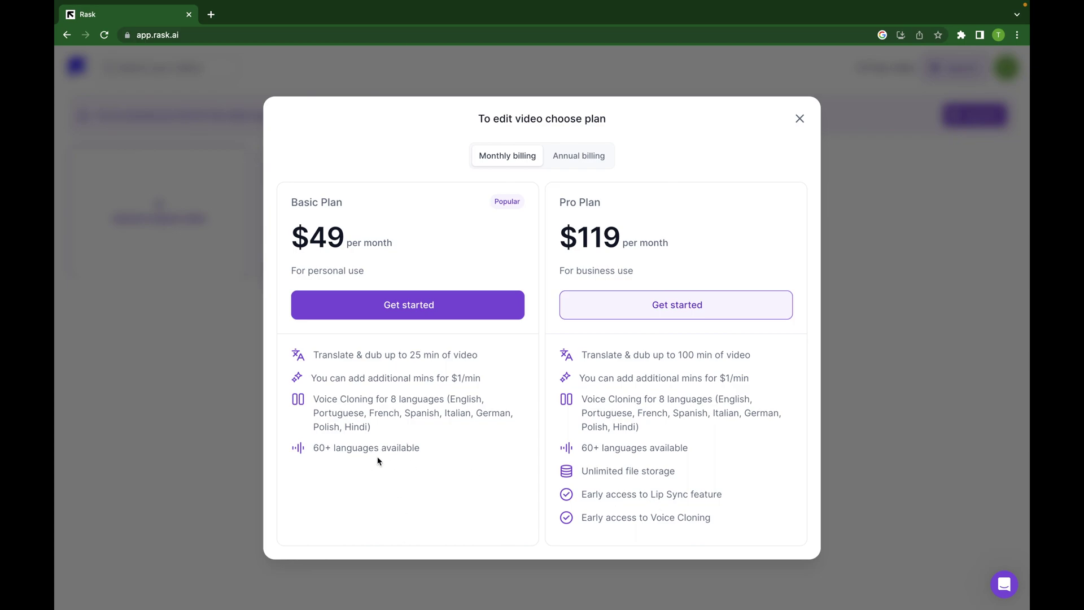
pyautogui.moveTo(682, 475); pyautogui.dragTo(593, 464)
pyautogui.moveTo(637, 272); pyautogui.dragTo(558, 255)
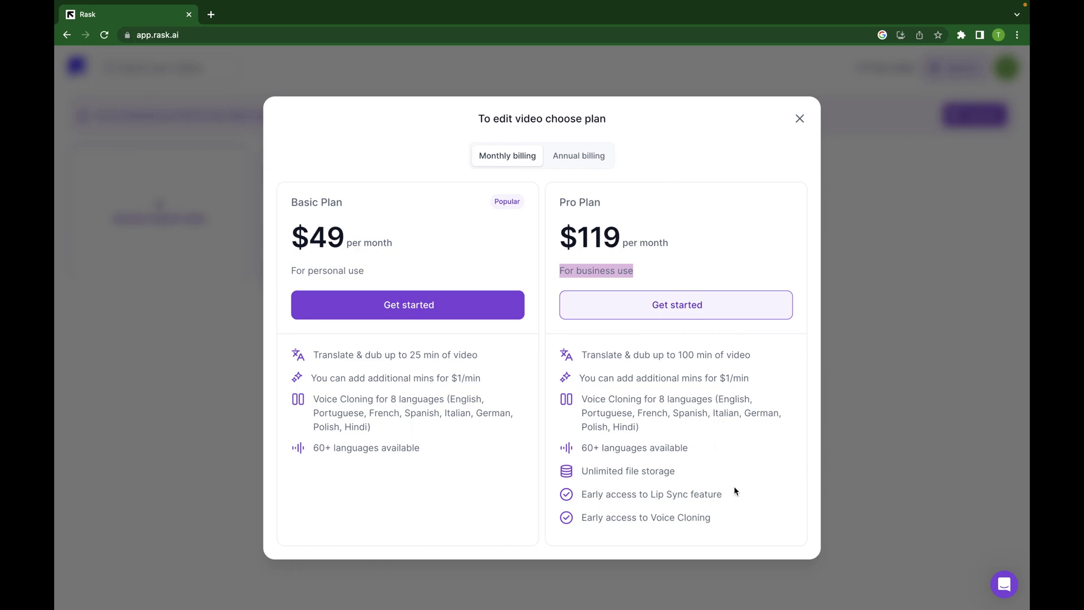
pyautogui.moveTo(723, 498); pyautogui.dragTo(652, 495)
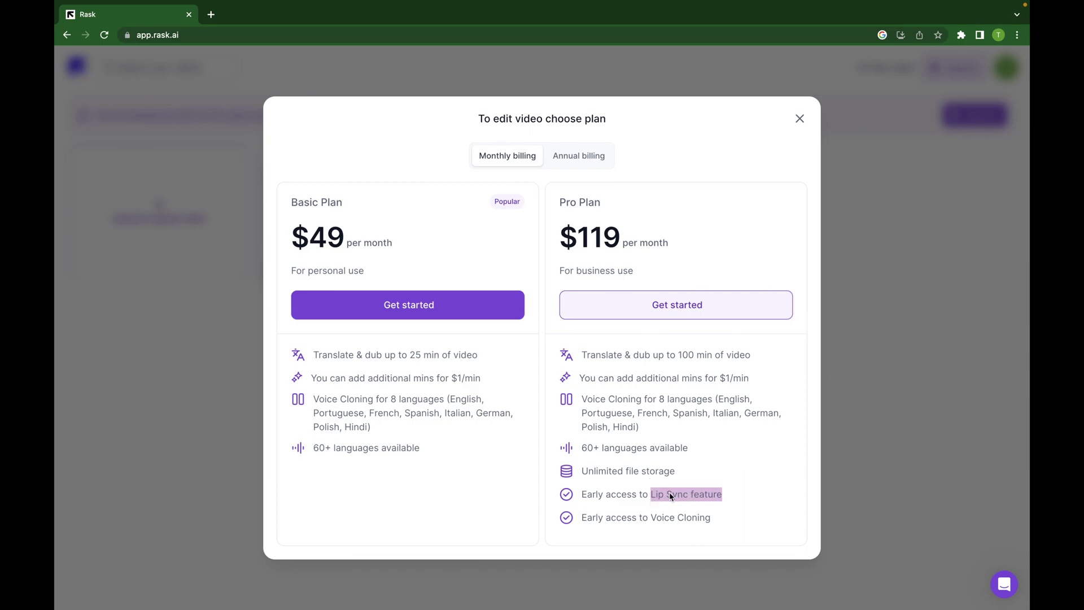
pyautogui.click(732, 501)
pyautogui.moveTo(720, 517); pyautogui.dragTo(587, 520)
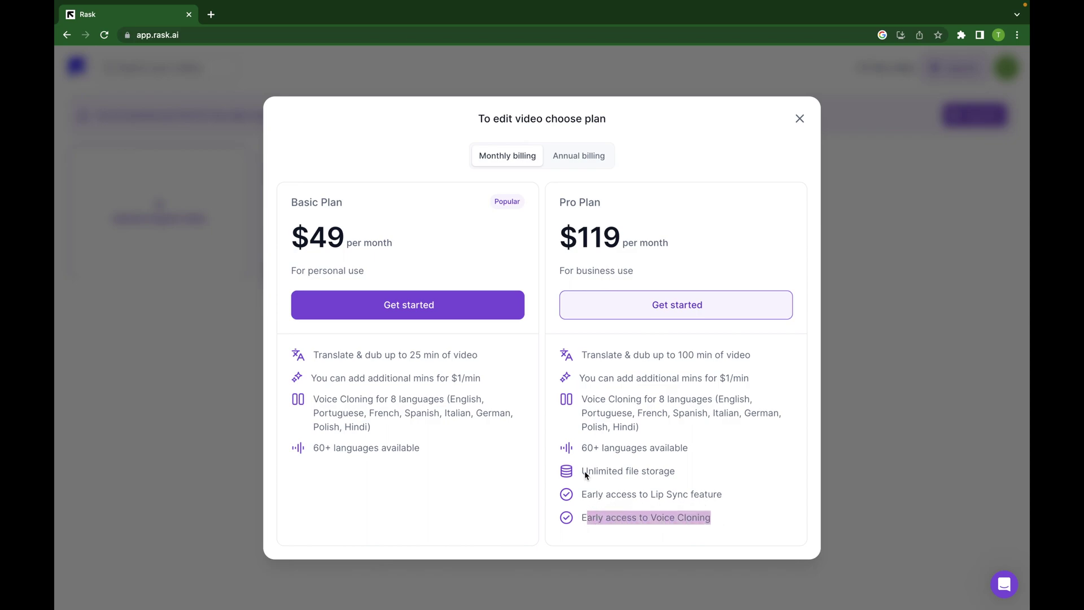
# - Compare the Basic plan's $39 annual price against monthly billing
pyautogui.click(511, 162)
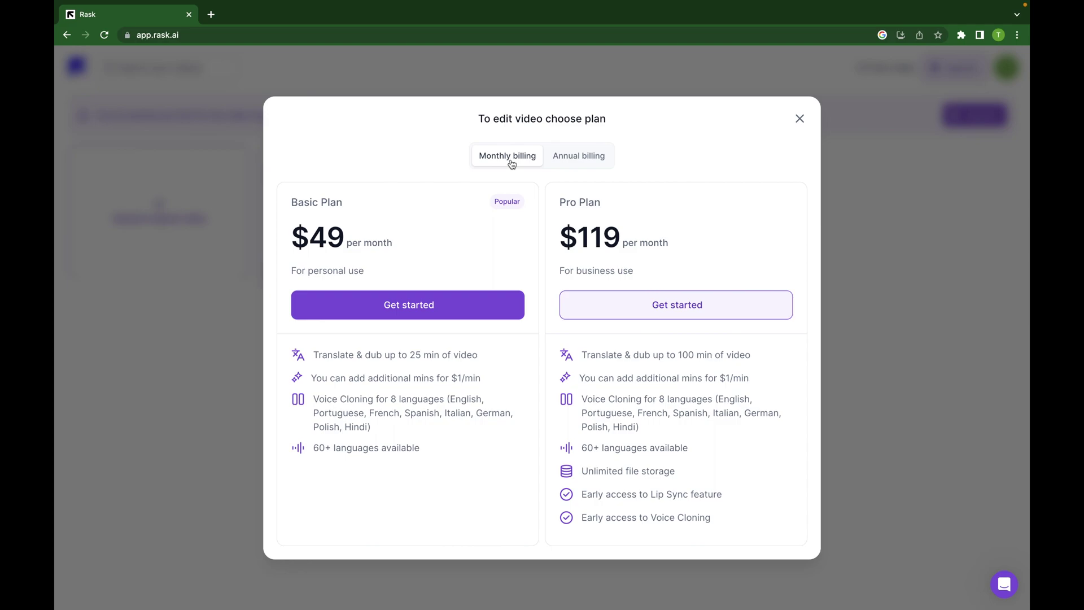
pyautogui.click(588, 160)
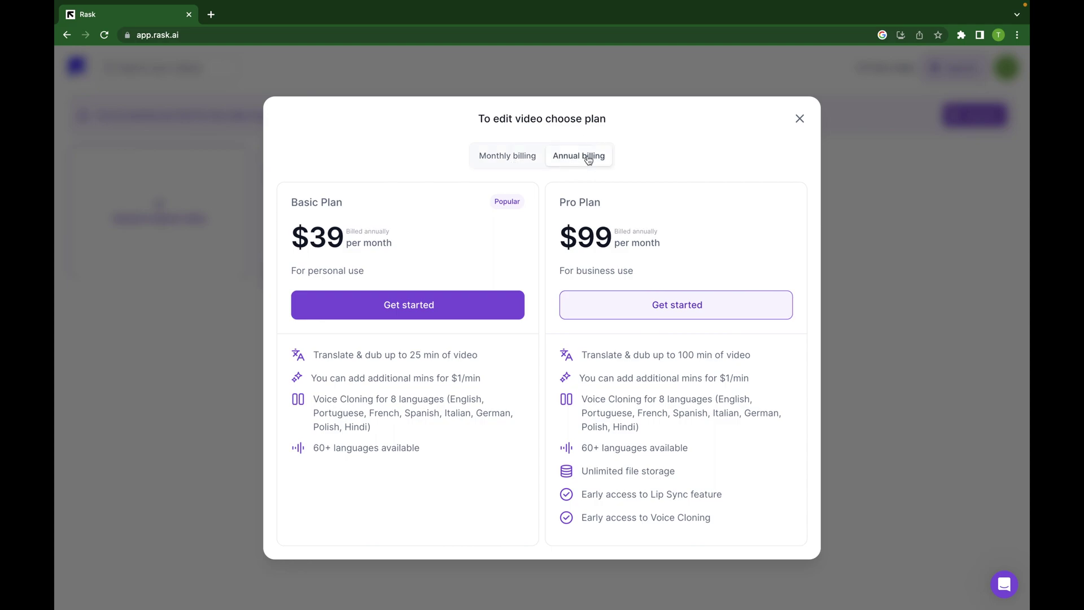
pyautogui.moveTo(342, 244); pyautogui.dragTo(311, 244)
pyautogui.click(312, 245)
pyautogui.click(507, 162)
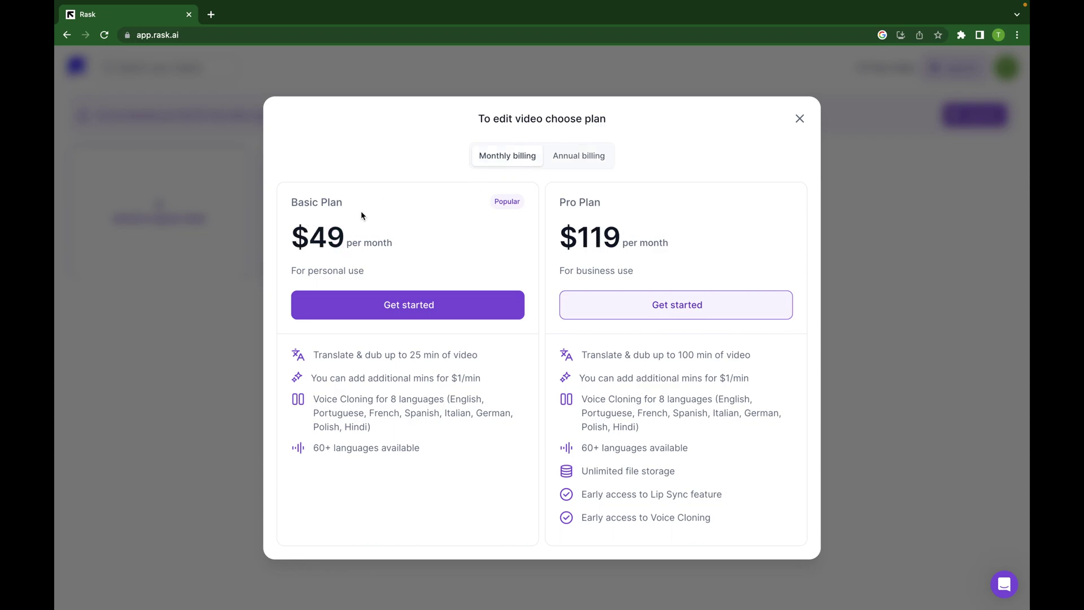
pyautogui.click(597, 161)
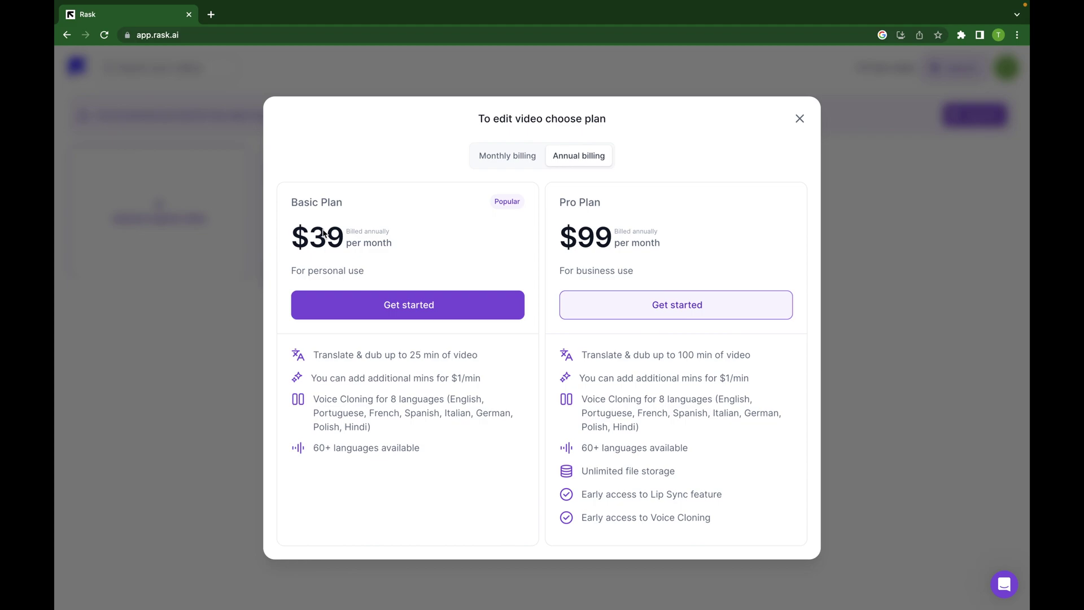
pyautogui.moveTo(343, 241); pyautogui.dragTo(315, 240)
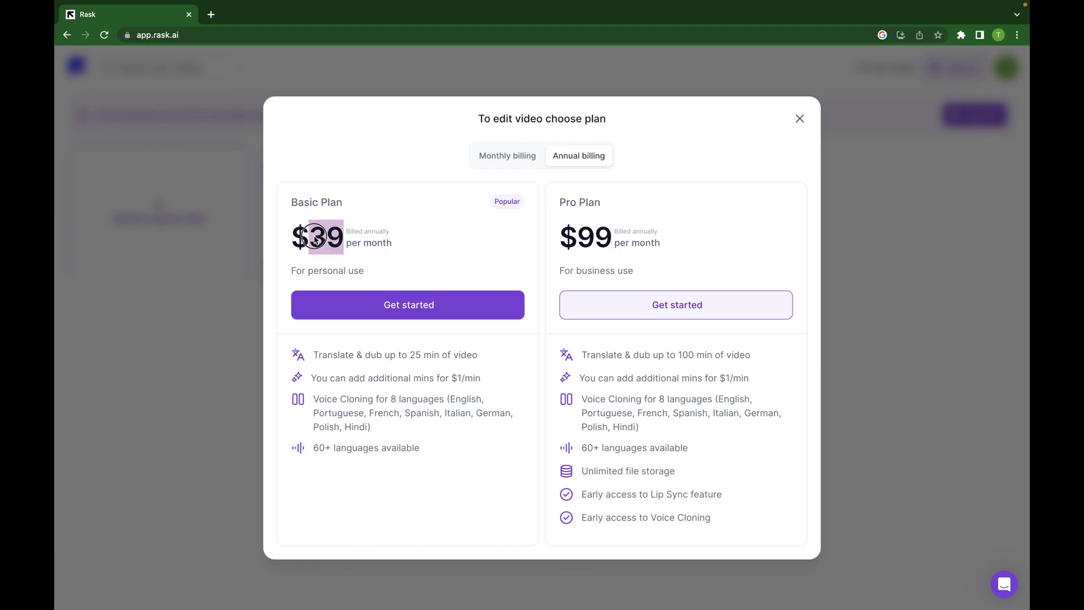
pyautogui.click(517, 157)
# - Compare the Pro plan's $99 annual and $119 monthly prices, then close the plan window
pyautogui.click(586, 158)
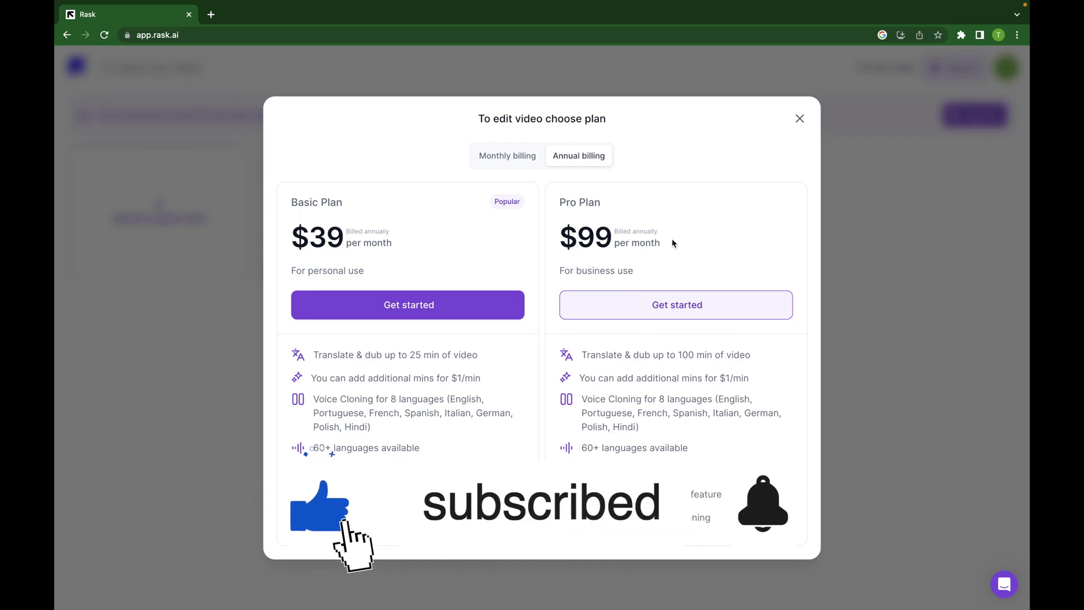
pyautogui.moveTo(672, 243); pyautogui.dragTo(562, 237)
pyautogui.click(659, 249)
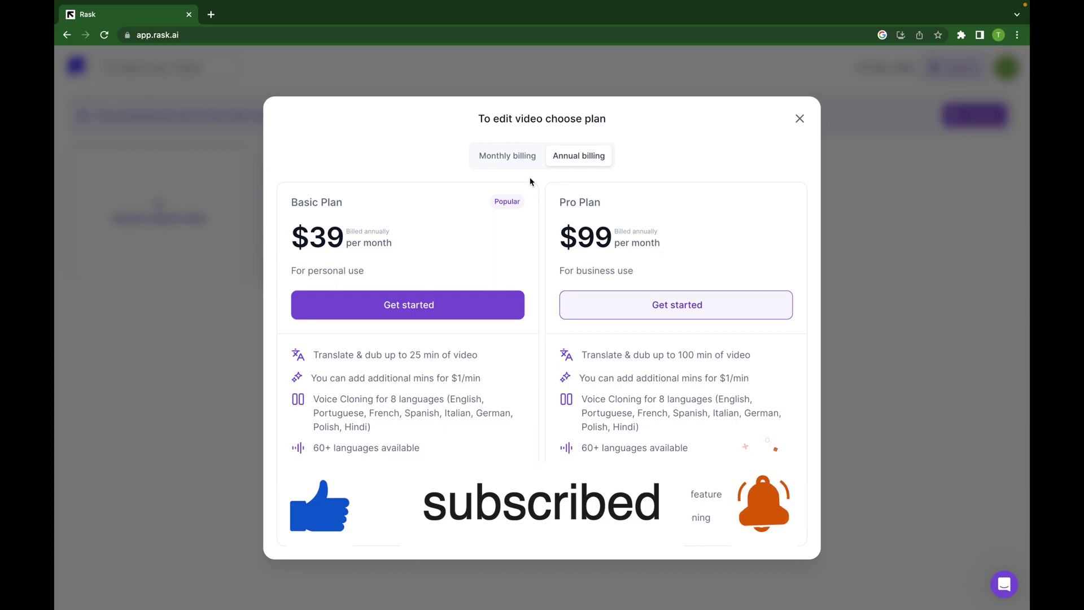
pyautogui.click(507, 156)
pyautogui.doubleClick(575, 236)
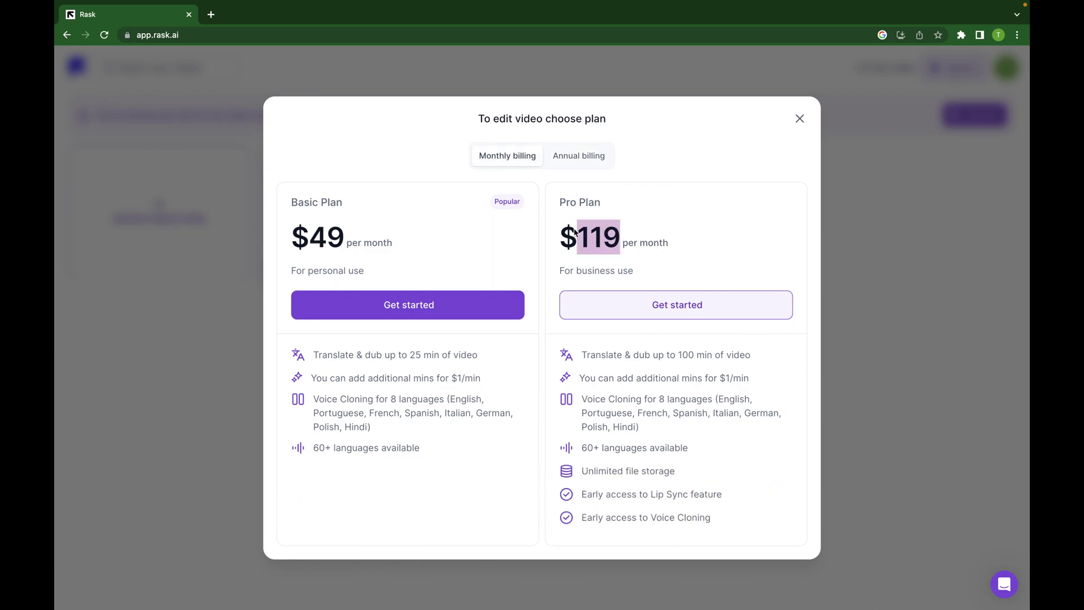
pyautogui.click(574, 158)
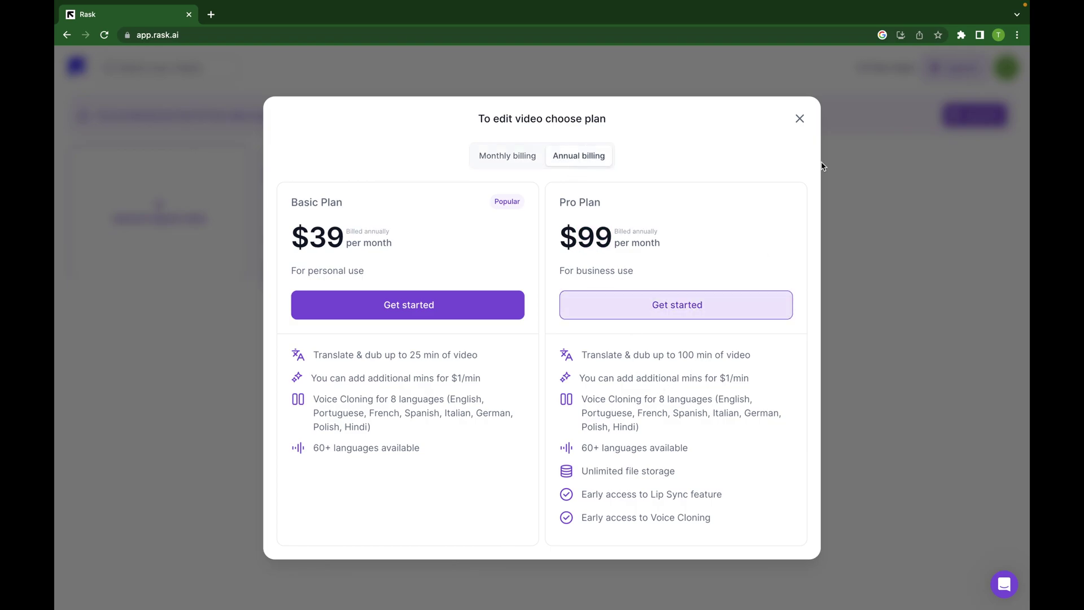
pyautogui.click(800, 119)
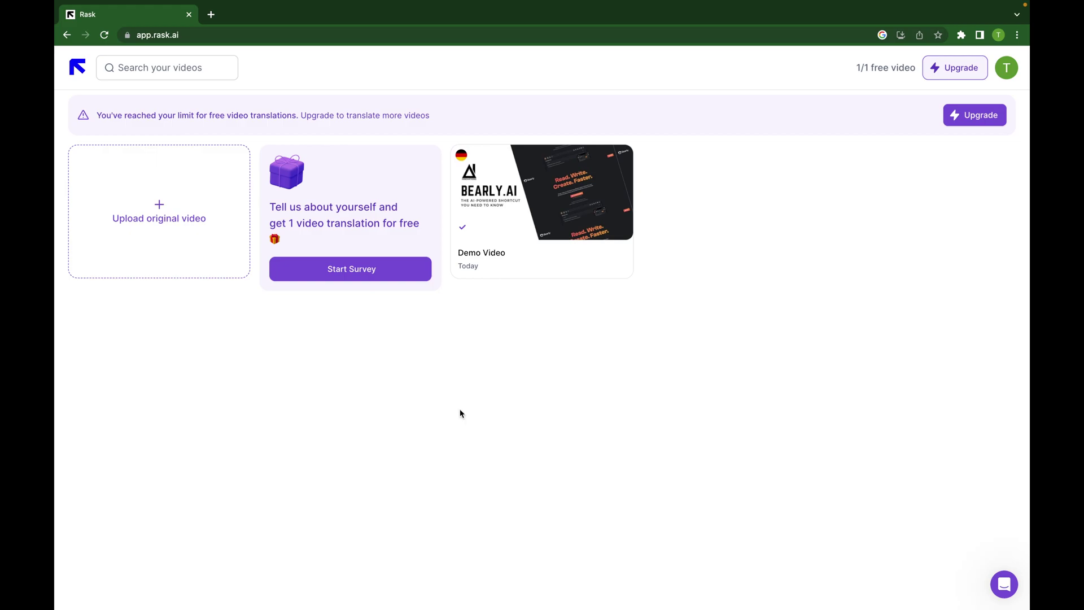